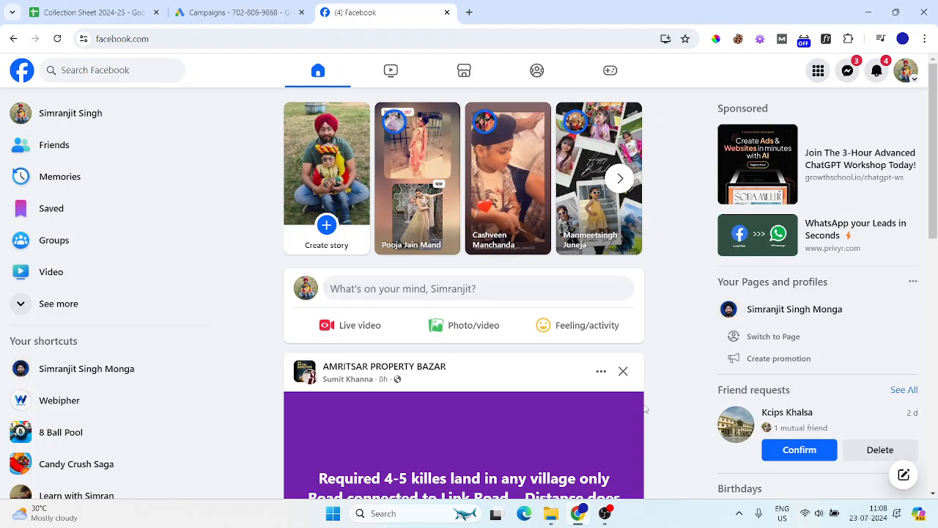
Launch Notepad with Run, wipe all old text from ai.txt, and maximize the window
key("super+r")
type("notepad")
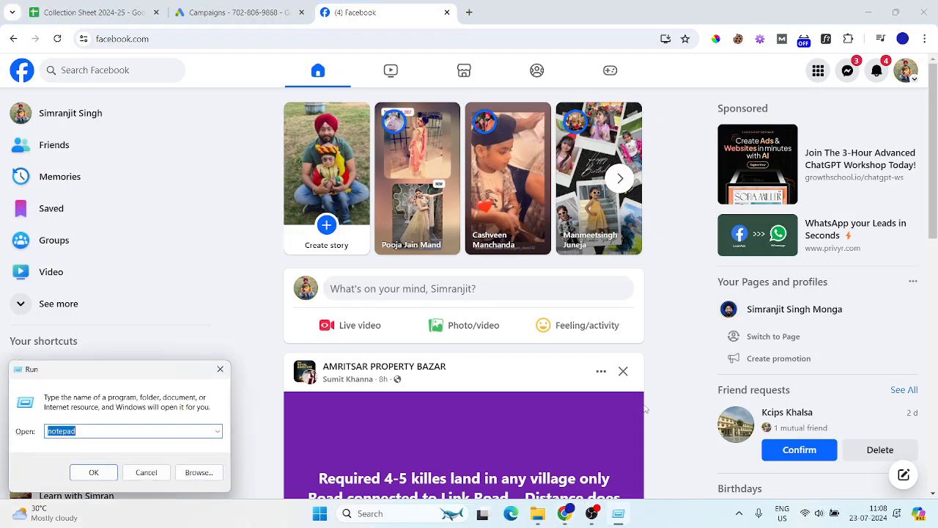
key("Return")
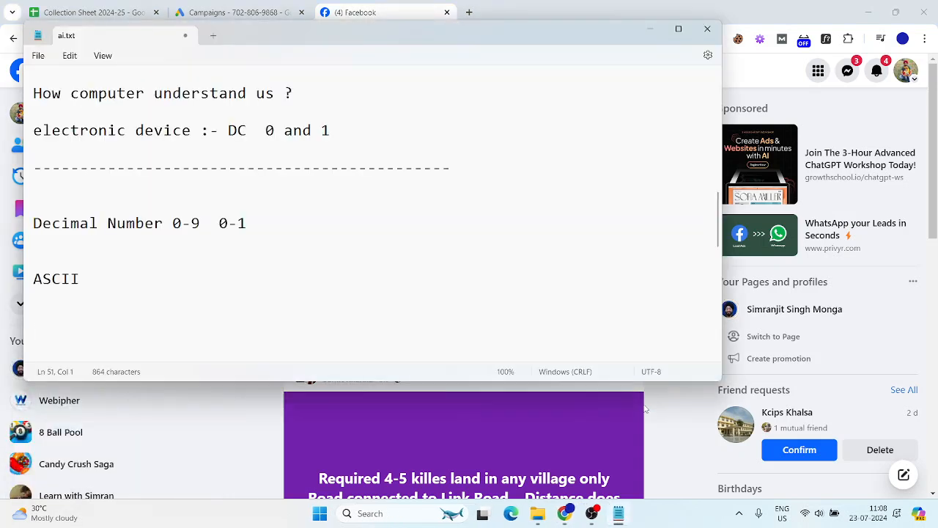
key("ctrl+a")
key("Delete")
key("super+Up")
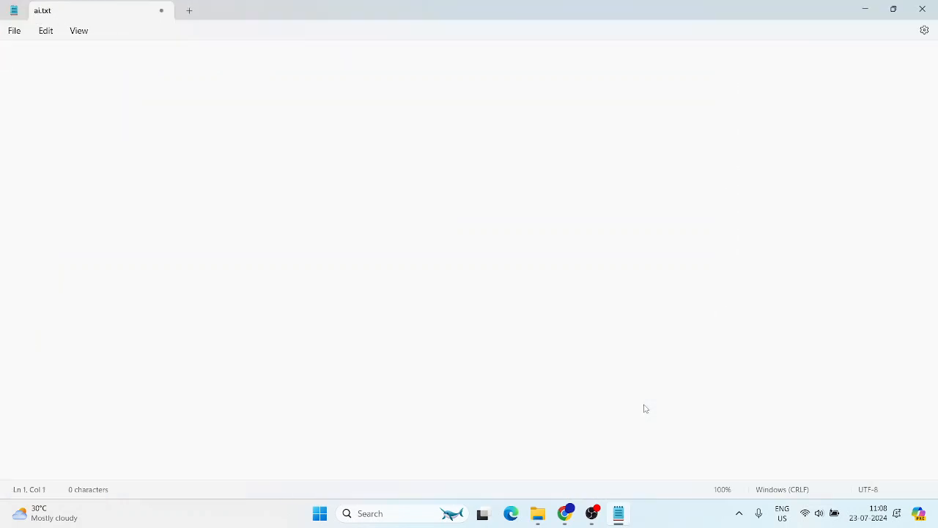
Type the line 'Meta :- Facebook, Whatsapp & Instagram' as the first line
type("Meta")
type(":- Fac")
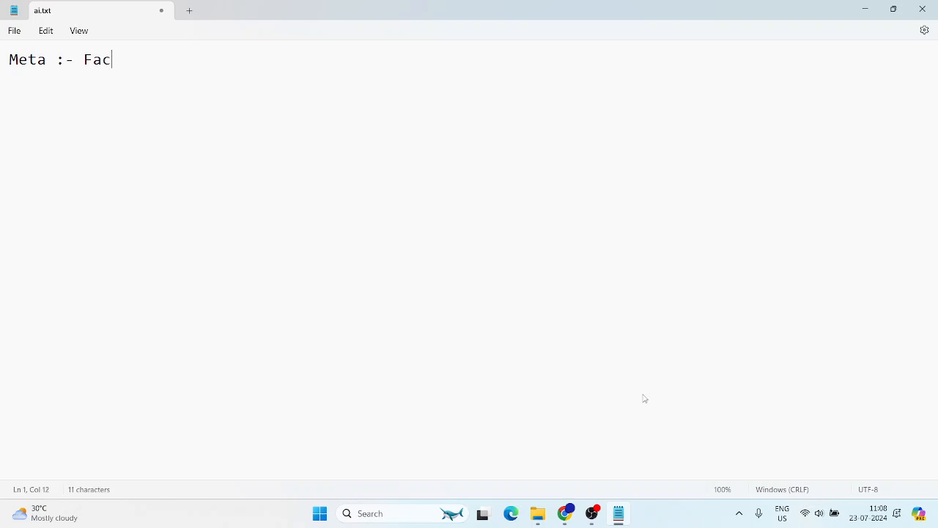
type("ebook, What")
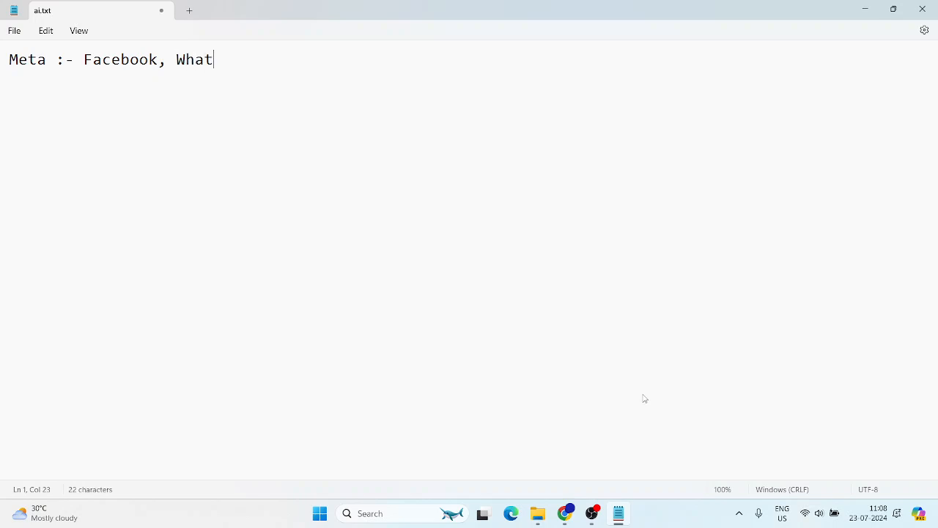
type("sapp & Instagram")
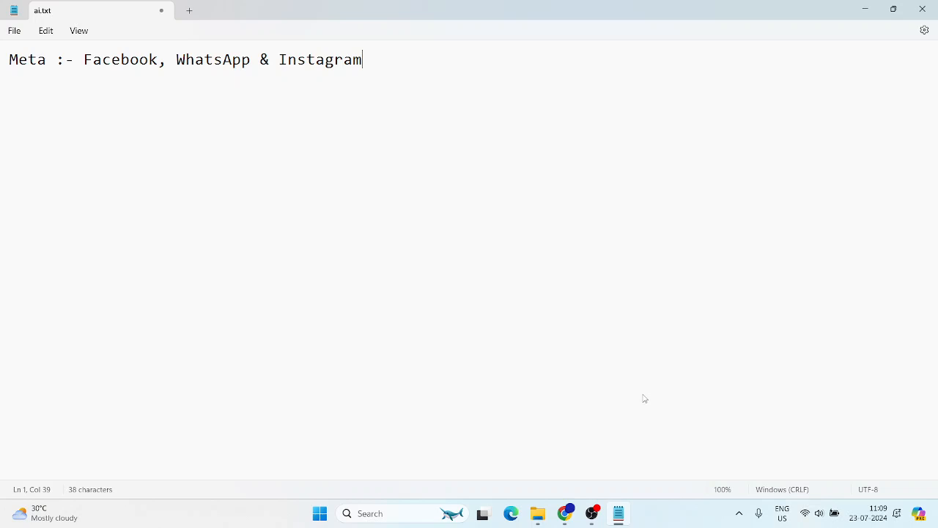
key("Return")
key("Return")
key("Return")
key("Return")
key("BackSpace")
key("BackSpace")
key("BackSpace")
Add a 'Meta Ads :-' heading and begin a 'Facebook :- Profile' line below it
key("Return")
type("Meta Ads :-")
key("Return")
key("Return")
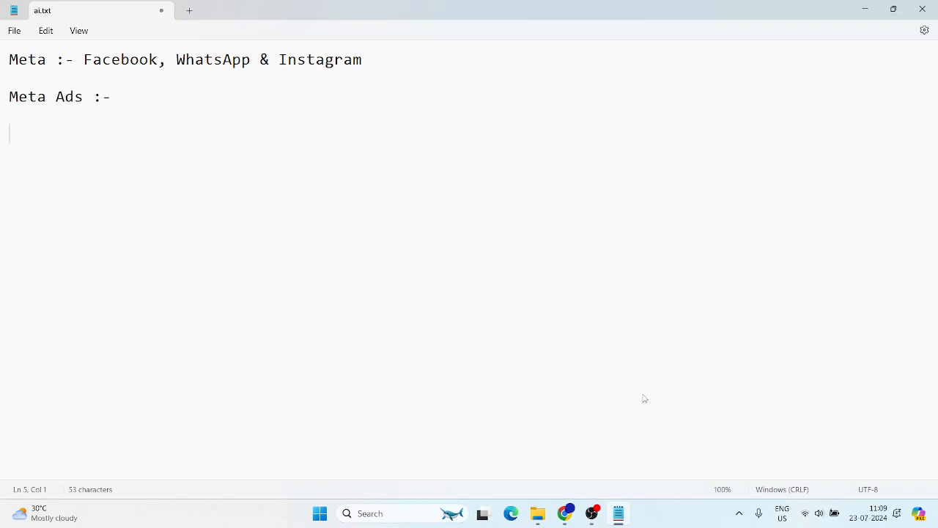
type("Fab")
key("BackSpace")
type("cebook ")
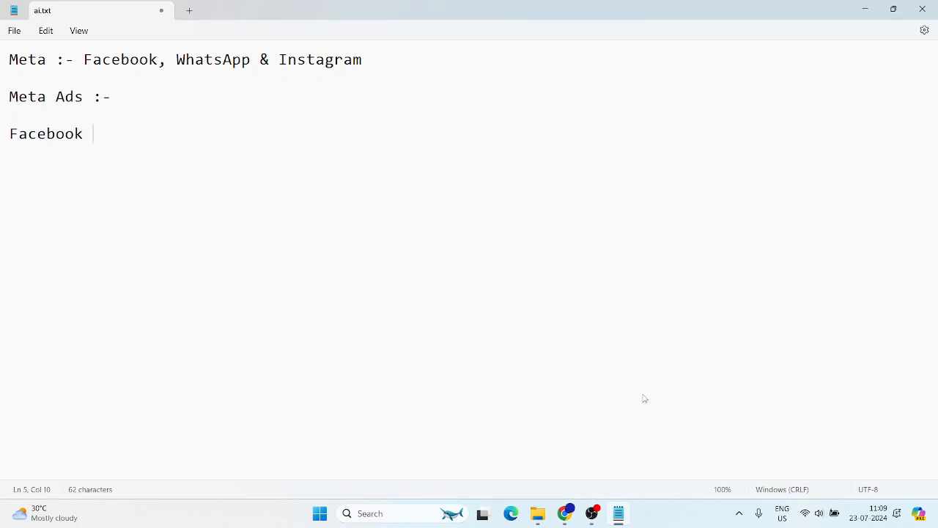
type(":- Profile")
Extend the profile line to read 'Profile (Personal) -->Friend Request (5000)'
type("(Family")
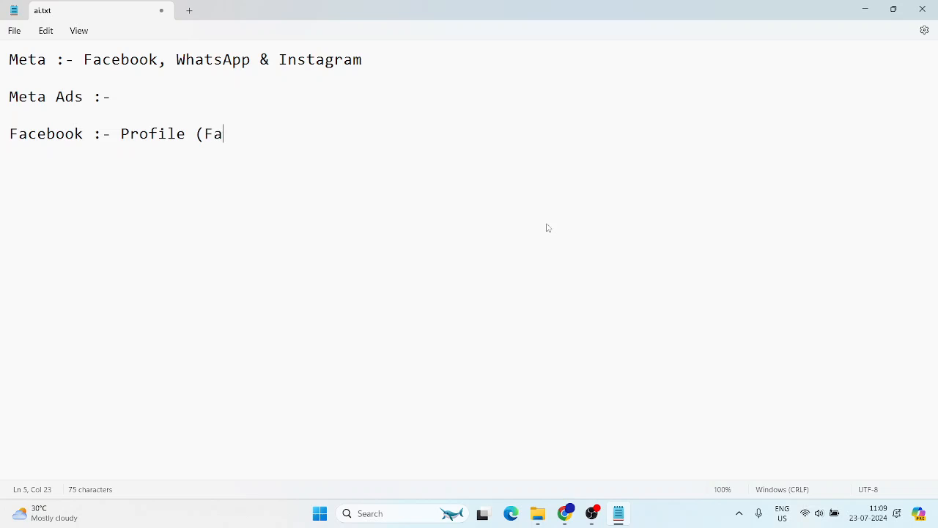
key("BackSpace")
key("BackSpace")
key("BackSpace")
key("BackSpace")
key("BackSpace")
key("BackSpace")
type("Personal)")
type("--")
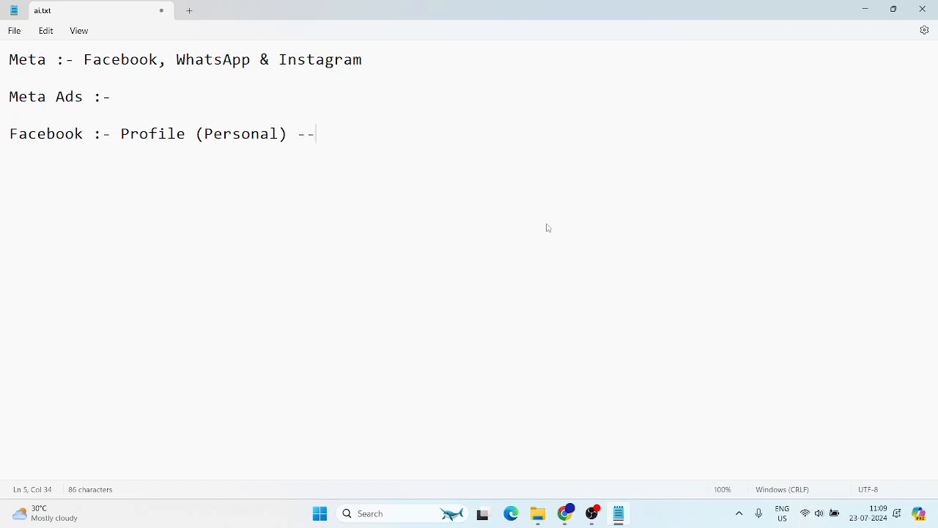
type(">Friend R")
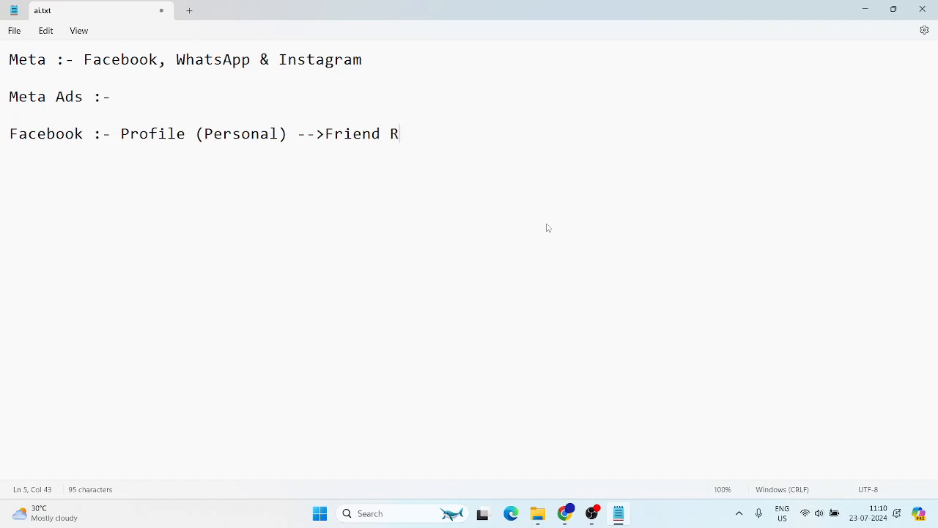
type("equest")
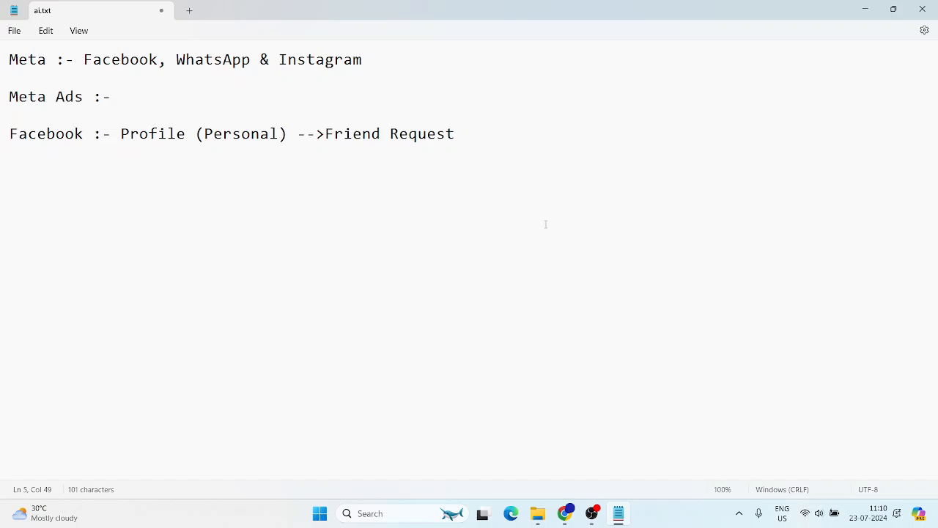
type("(5000)")
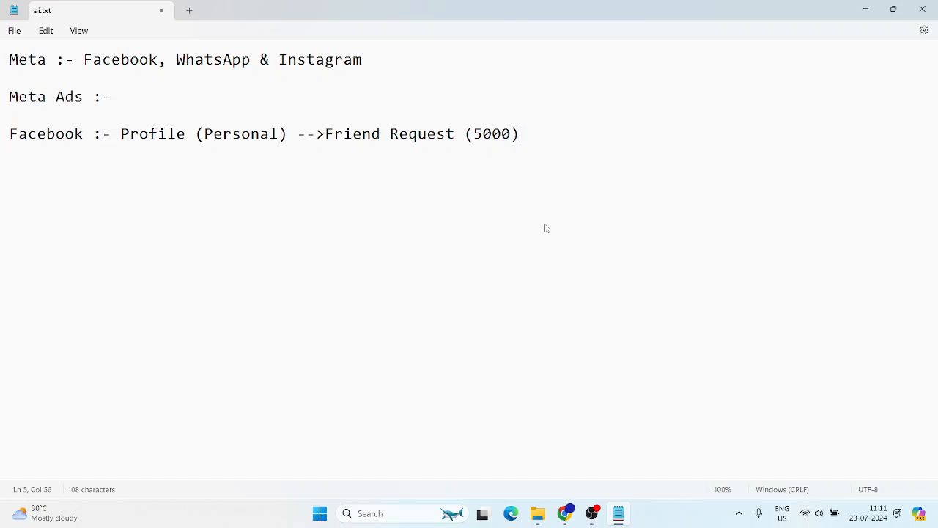
Add an indented 'Page' line beneath the profile line
key("Return")
type("p")
key("BackSpace")
type("Page")
key("alt+Tab")
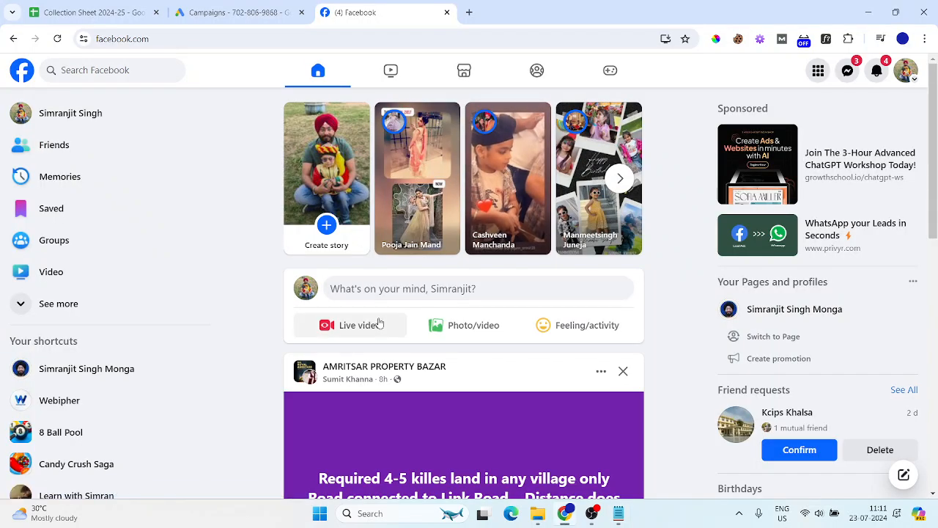
left_click(395, 288)
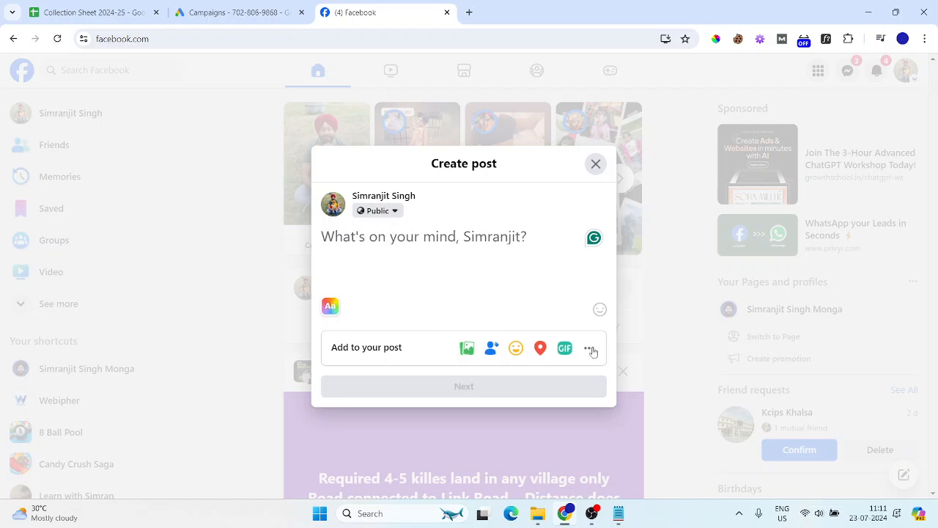
left_click(596, 164)
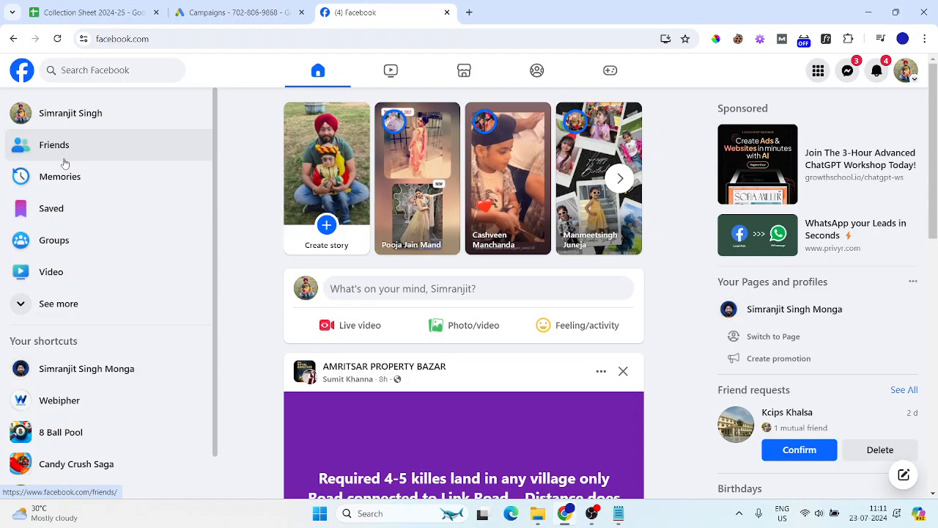
key("alt+Tab")
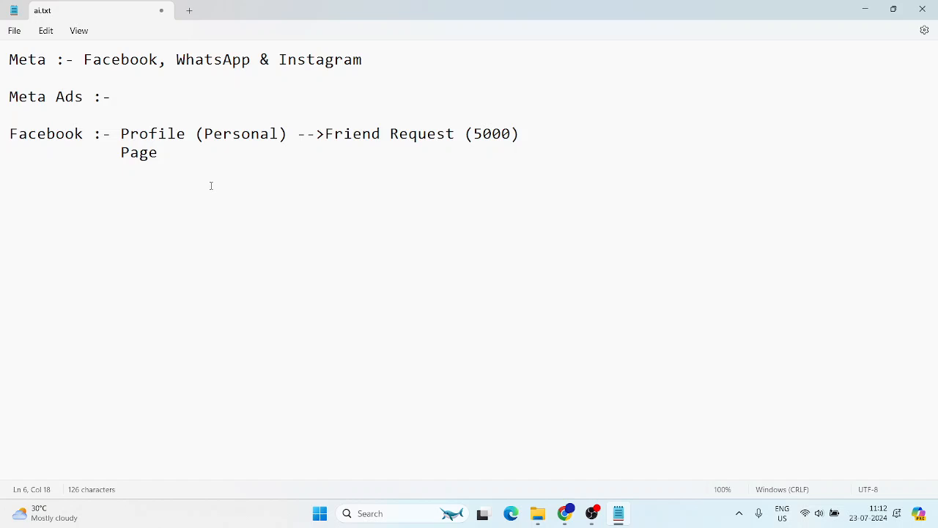
left_click_drag(122, 152, 162, 159)
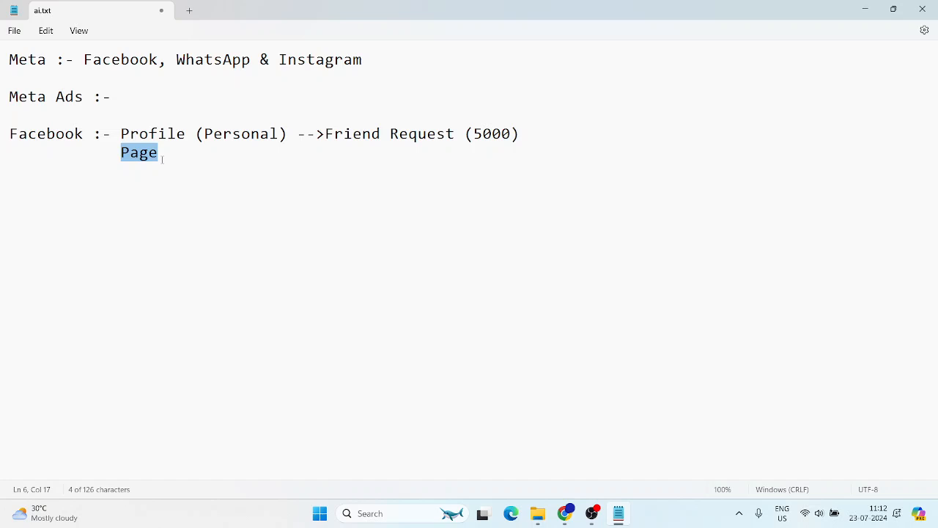
Make the indented line read 'Page:- Like', then return to Facebook in the browser
left_click(162, 159)
type(":- Like")
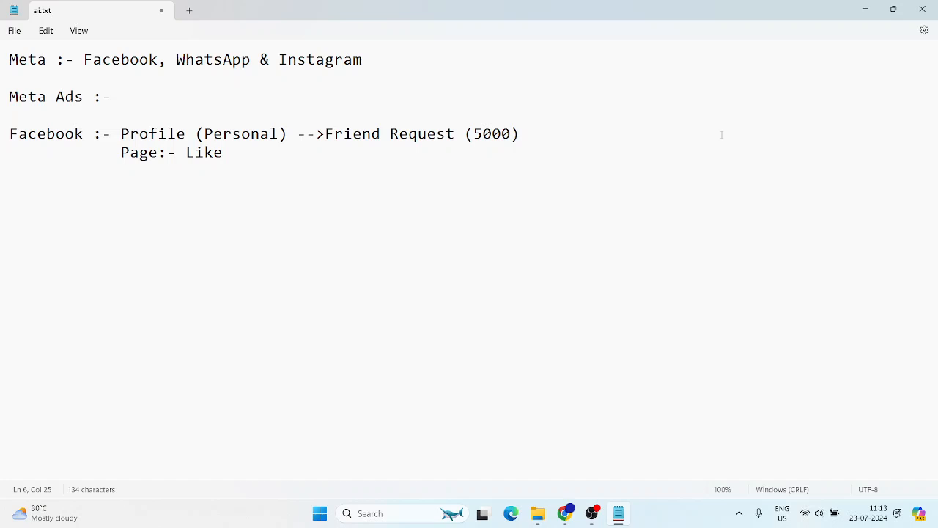
left_click_drag(129, 153, 215, 157)
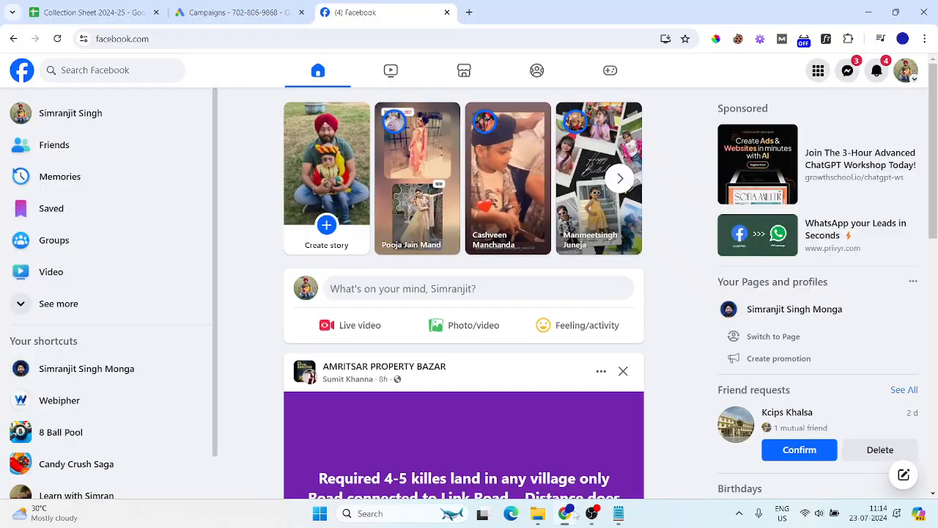
left_click(566, 513)
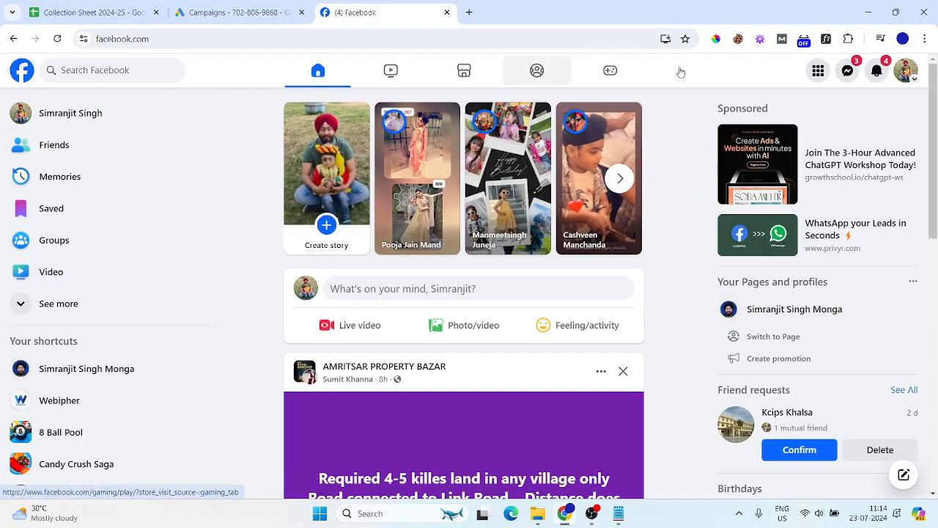
Open the list of Pages you manage from the account's profiles menu
left_click(914, 82)
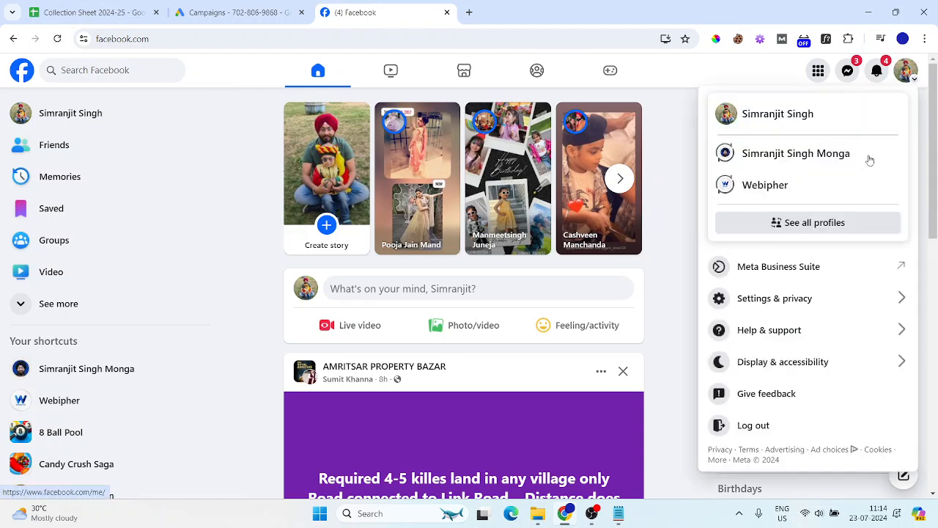
left_click(801, 232)
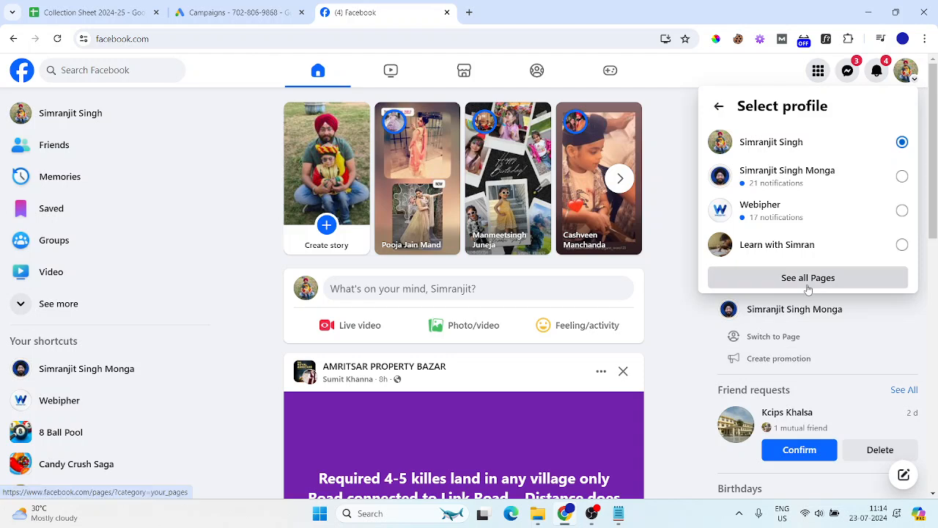
left_click(808, 279)
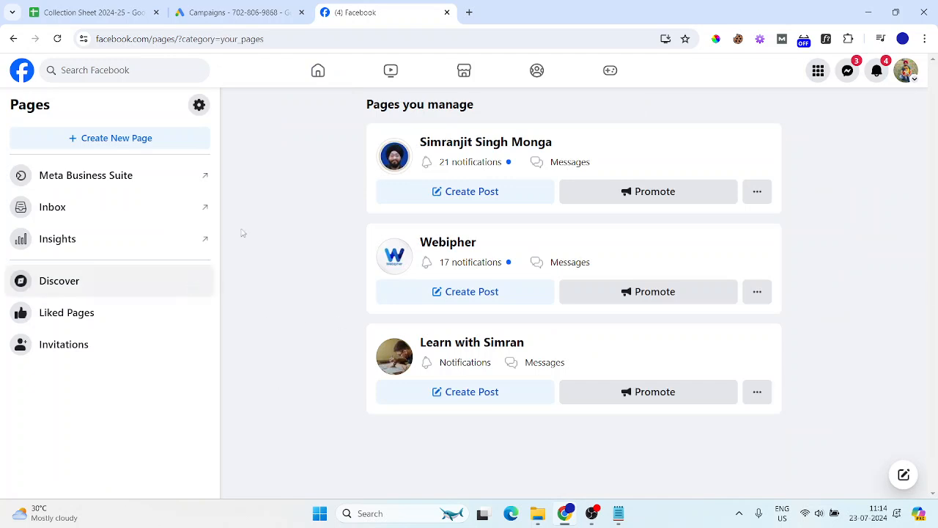
Highlight parts of the managed page names, including Webipher, then switch to OBS Studio
left_click_drag(565, 142, 419, 142)
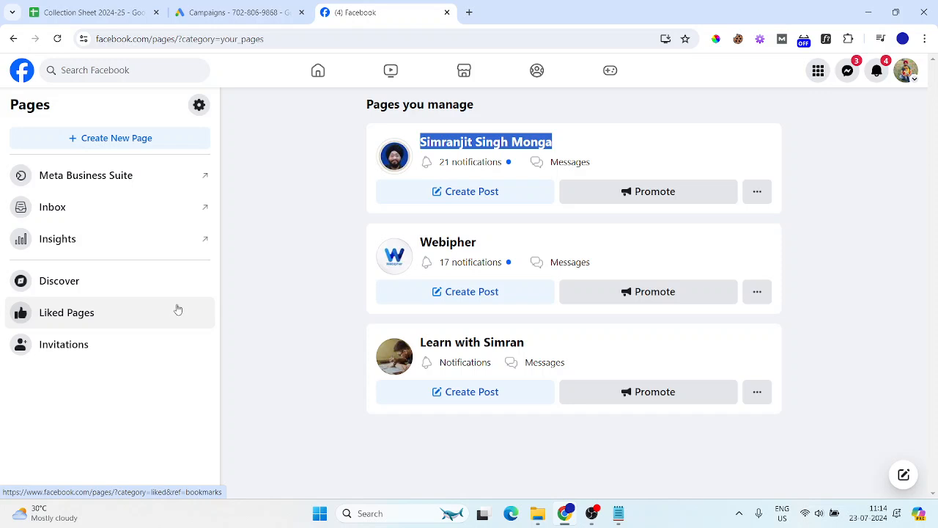
left_click_drag(495, 239, 429, 244)
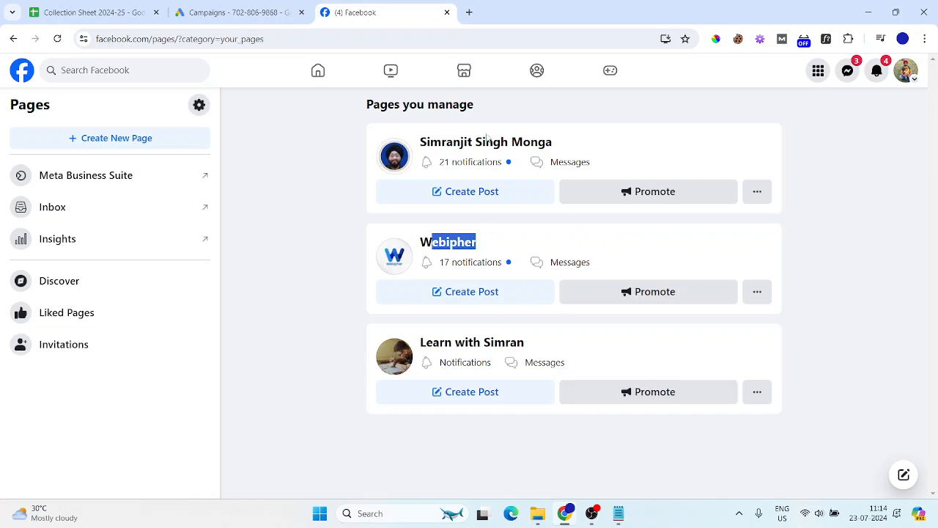
left_click(295, 186)
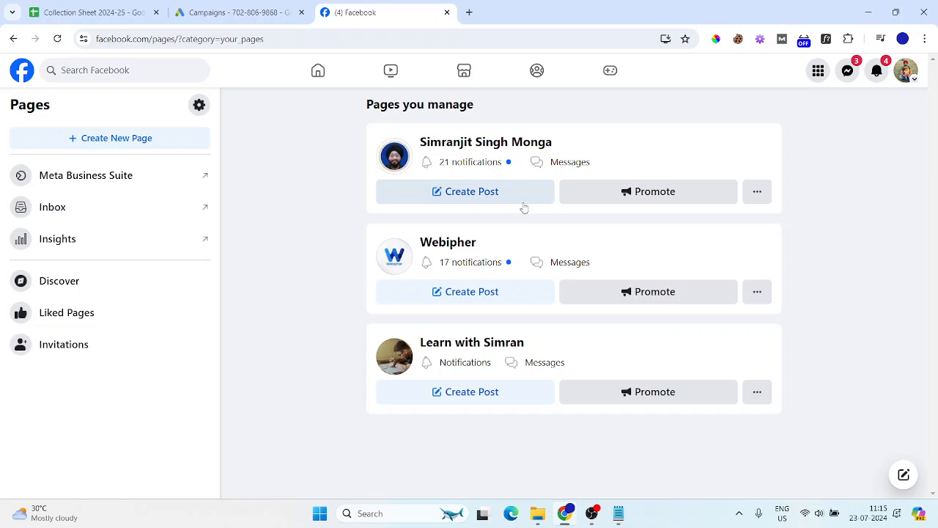
left_click(592, 513)
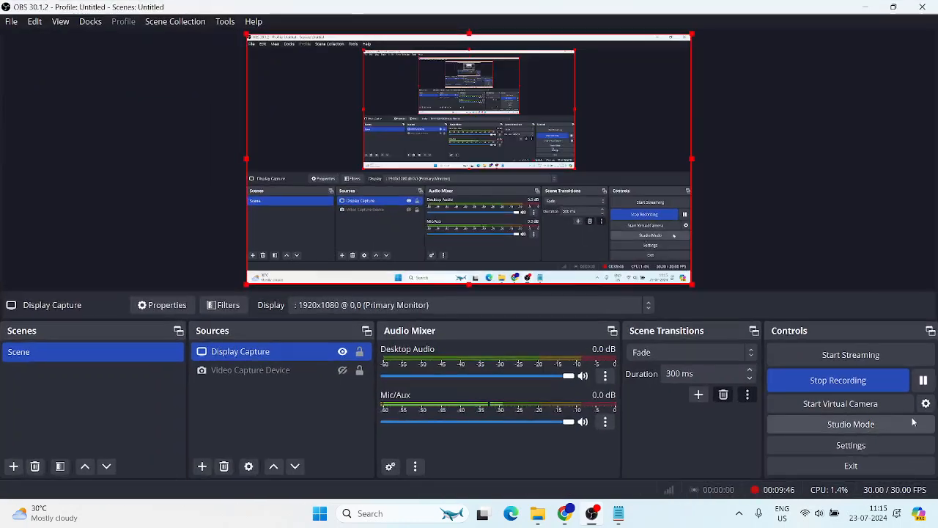
Minimize OBS Studio to bring the Facebook Pages list back into view
left_click(871, 9)
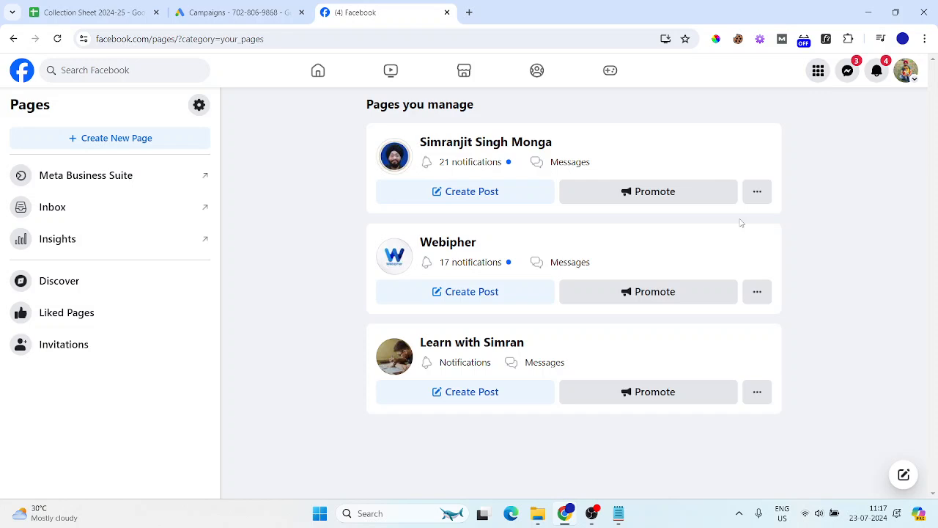
Open the Webipher Page, switch into its profile, and open its professional dashboard
left_click(455, 250)
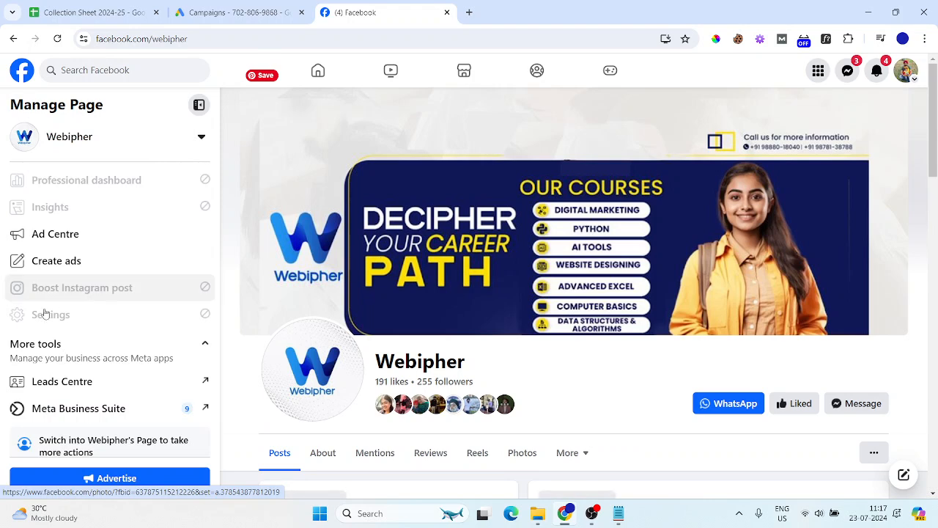
scroll(114, 373, "down", 1)
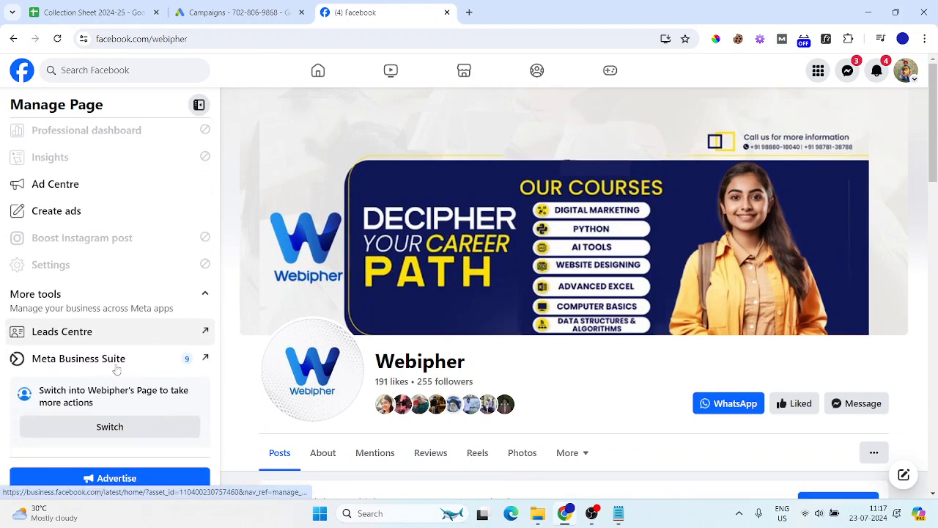
left_click(115, 431)
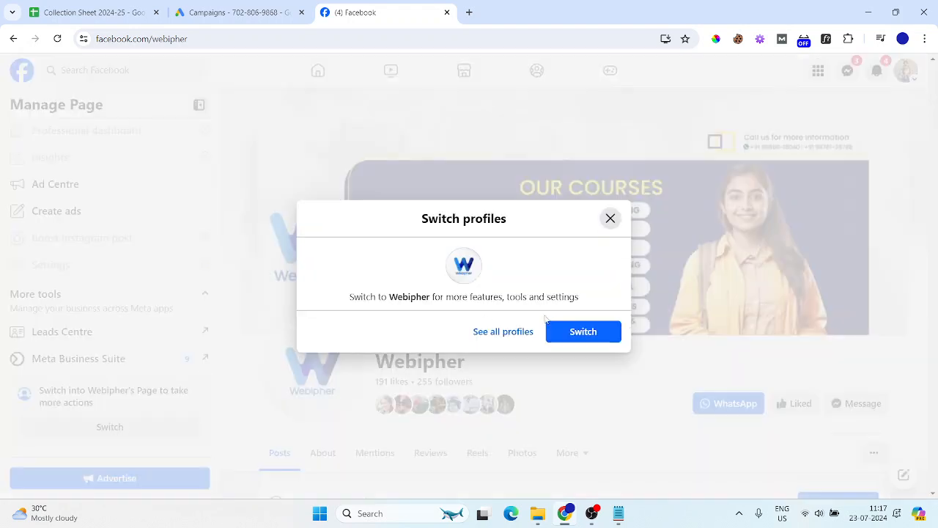
left_click(574, 332)
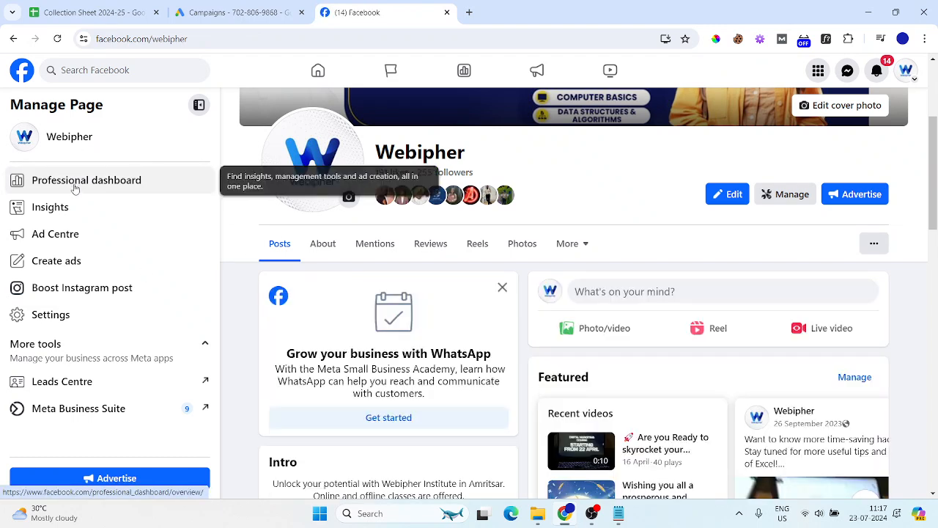
left_click(75, 189)
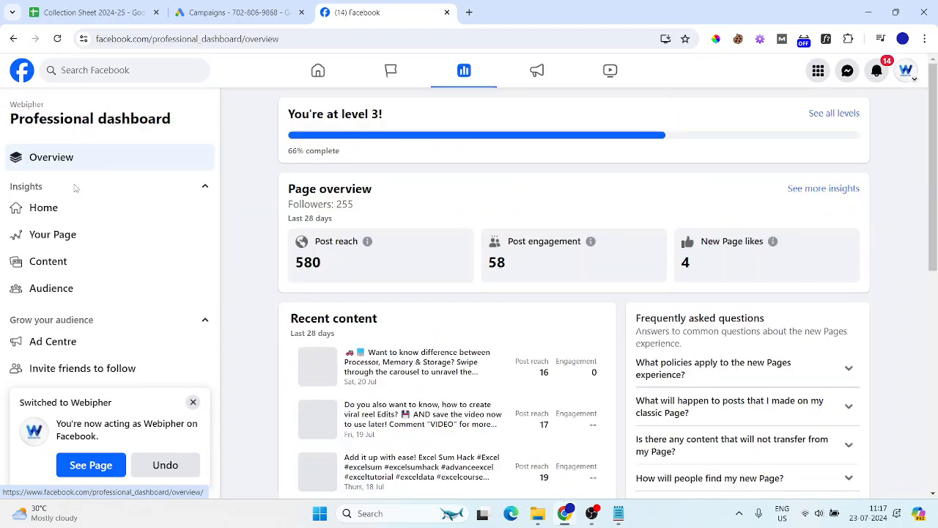
Open Webipher's Page access settings from the dashboard sidebar
scroll(121, 290, "down", 4)
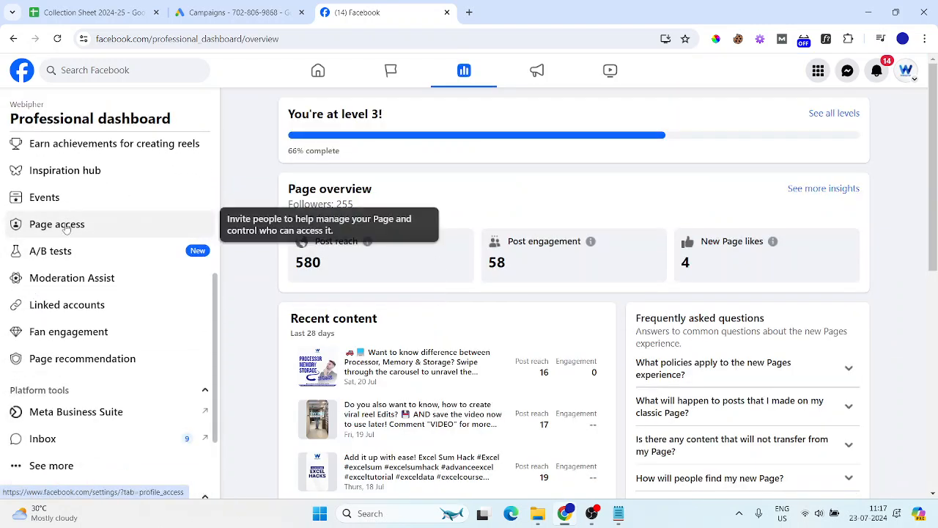
left_click(65, 228)
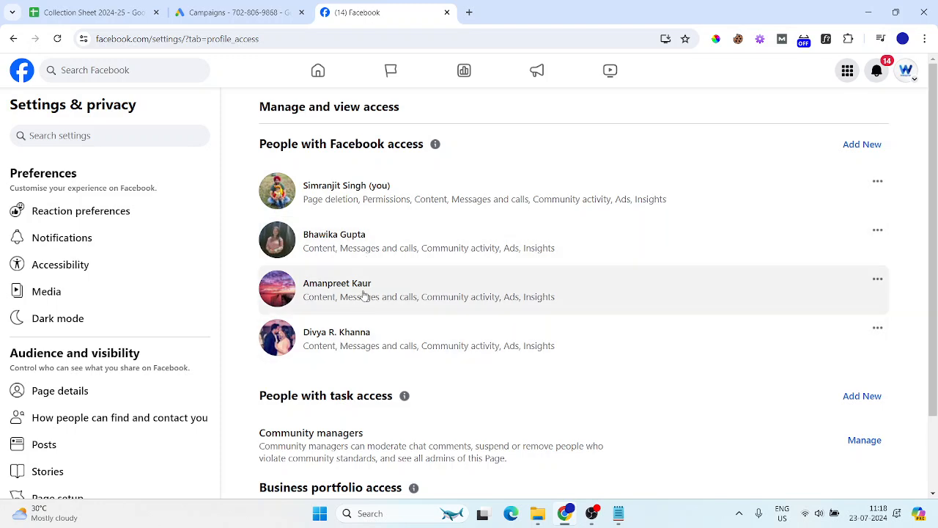
Check a listed person's access options, then start adding someone with Facebook access
left_click(877, 230)
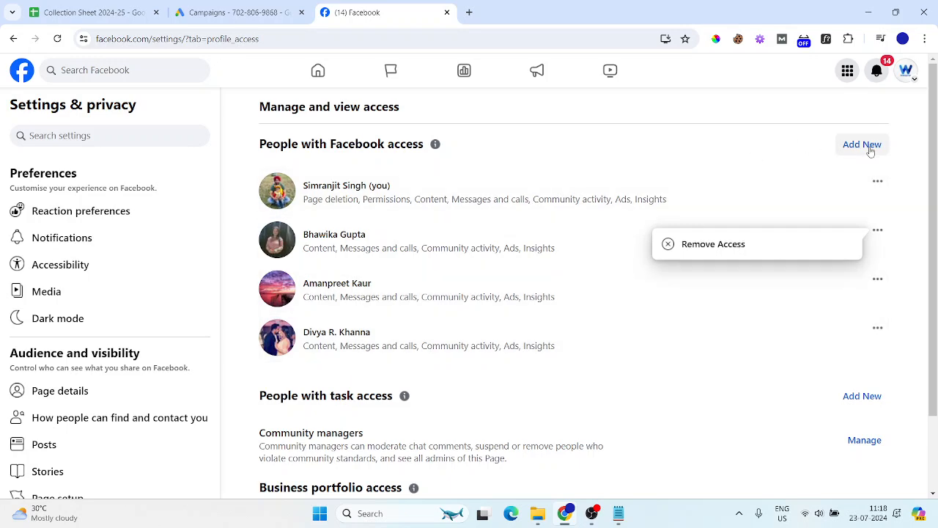
left_click(871, 149)
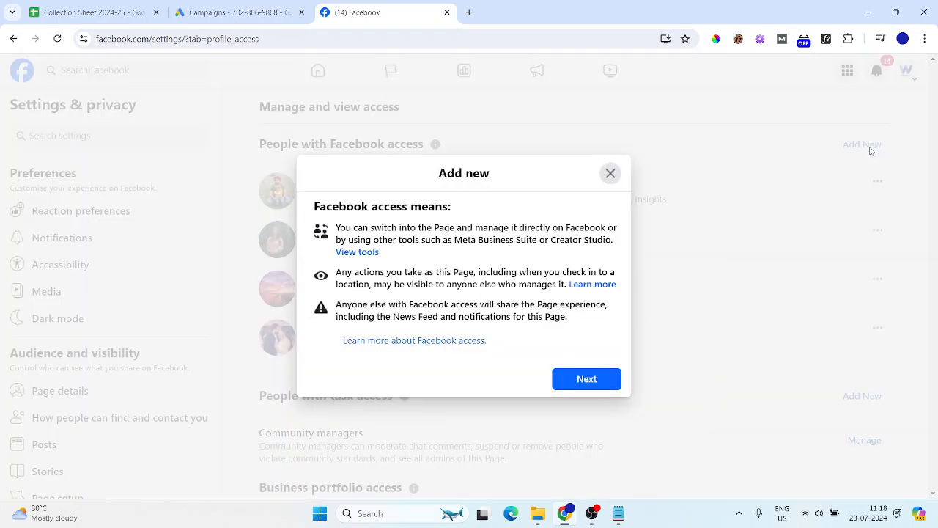
Search for a person by name, review their Page permissions, and close without granting access
left_click(599, 378)
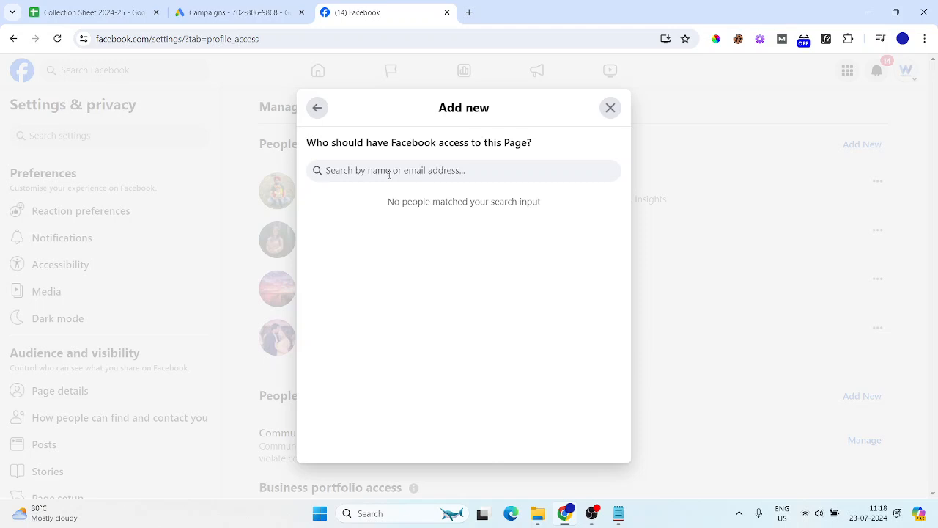
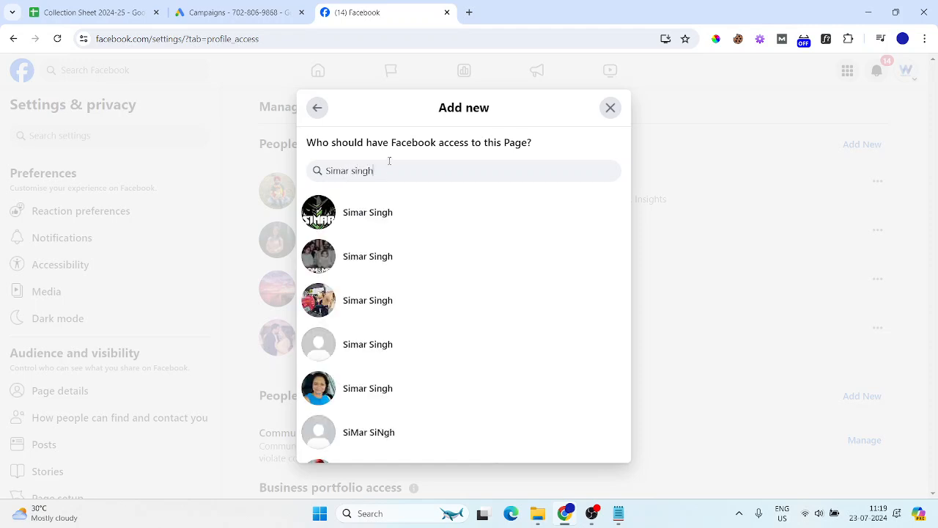
left_click(358, 224)
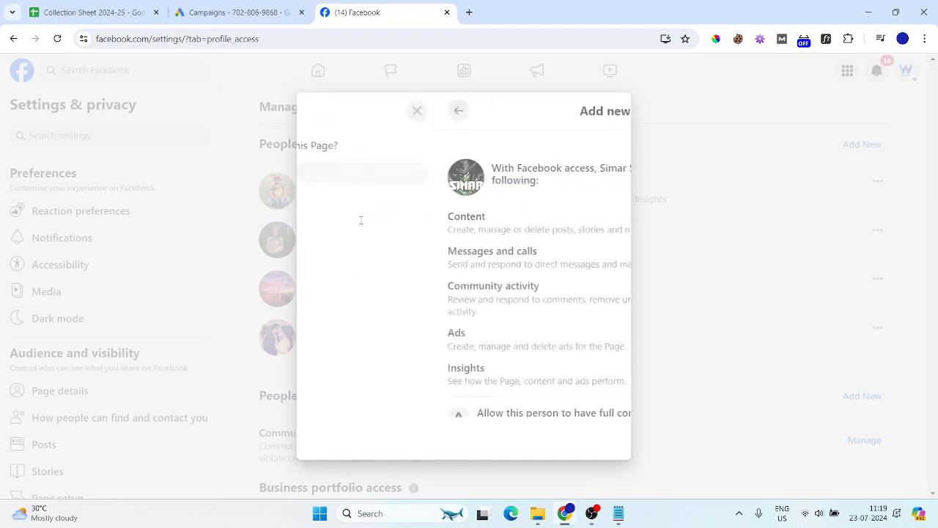
scroll(389, 210, "down", 1)
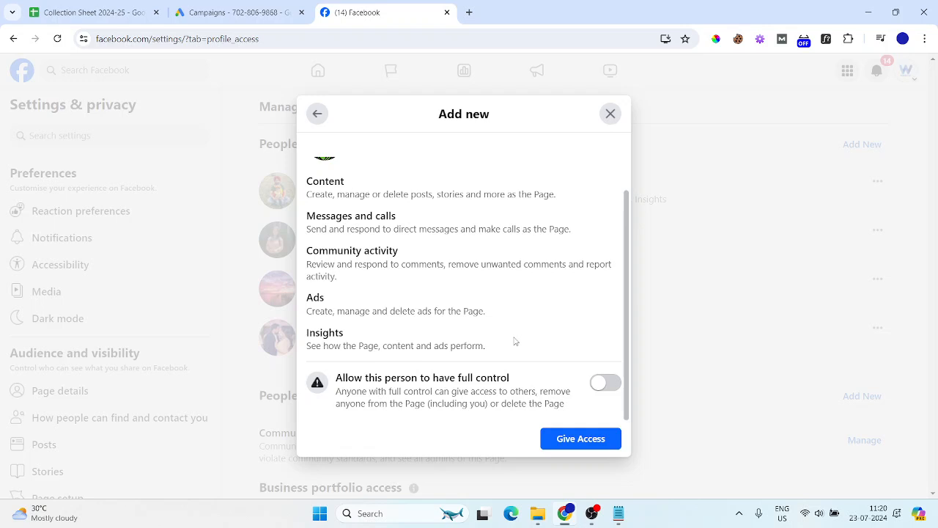
left_click(611, 114)
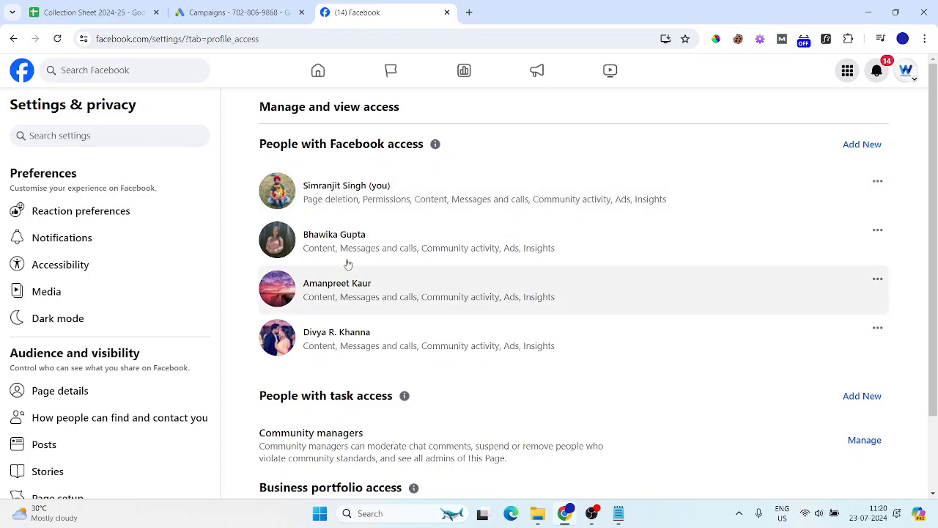
scroll(383, 304, "down", 1)
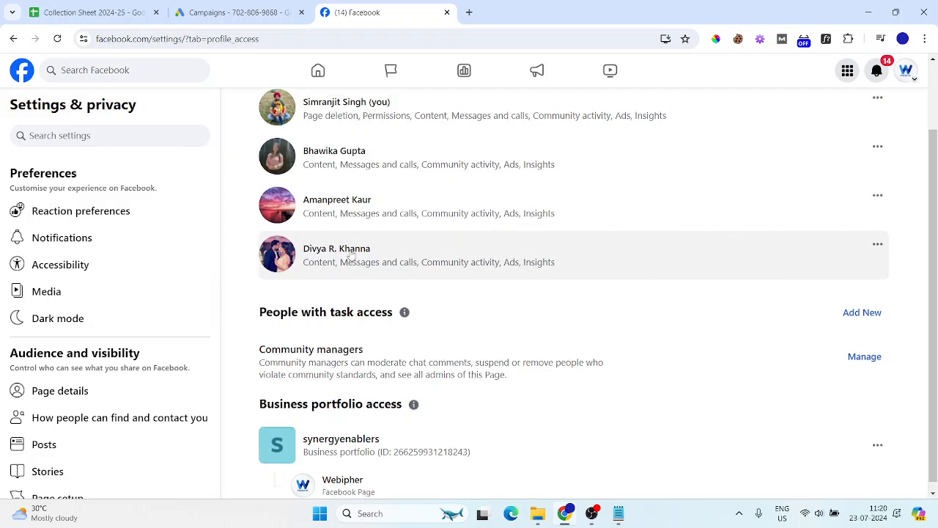
scroll(352, 254, "up", 1)
scroll(352, 293, "down", 1)
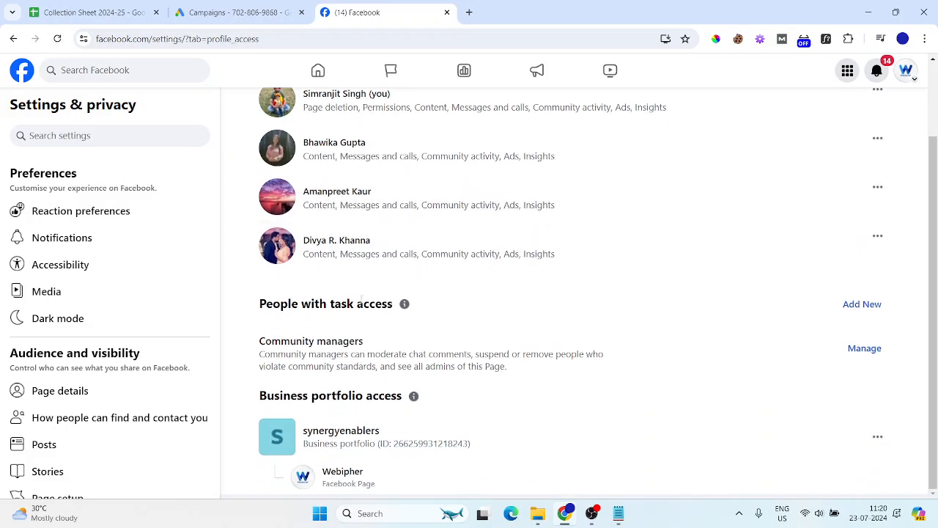
scroll(410, 310, "up", 1)
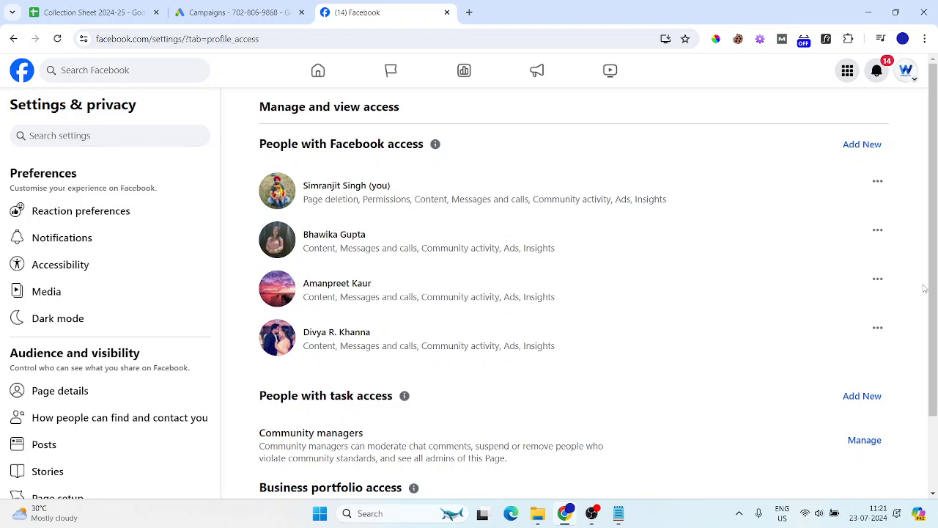
Switch to a managed Page, then switch back to the personal profile
left_click(914, 80)
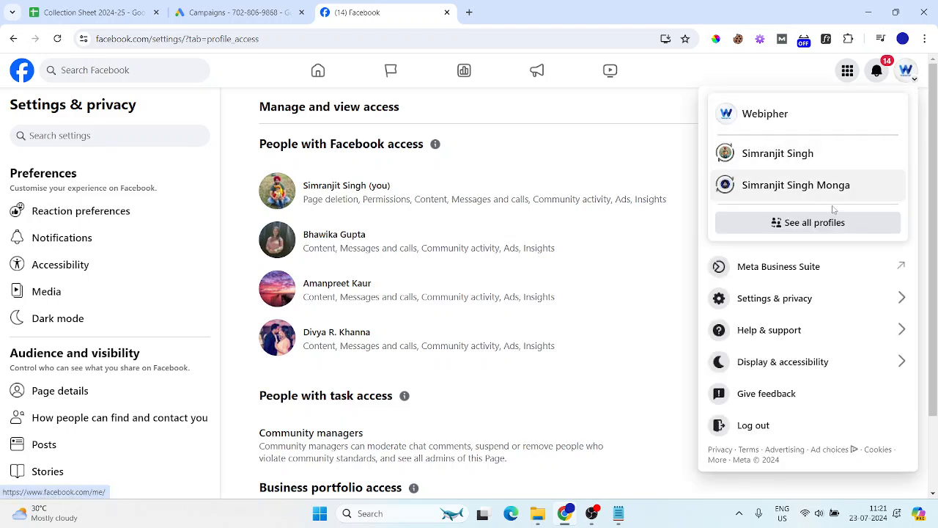
left_click(812, 183)
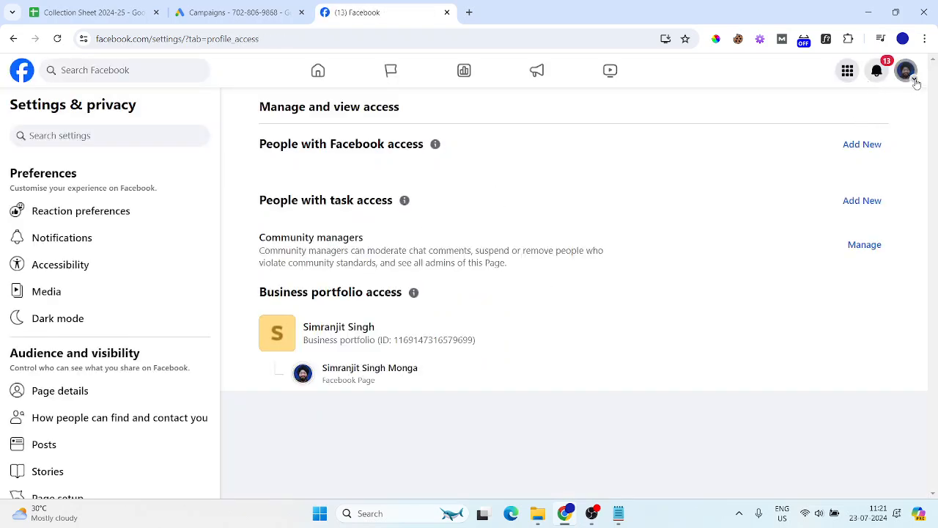
left_click(906, 71)
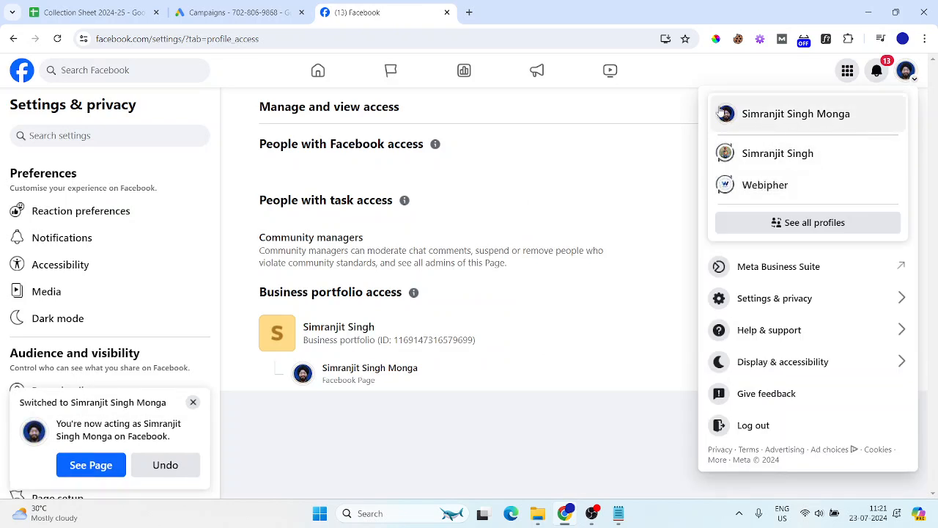
left_click(771, 160)
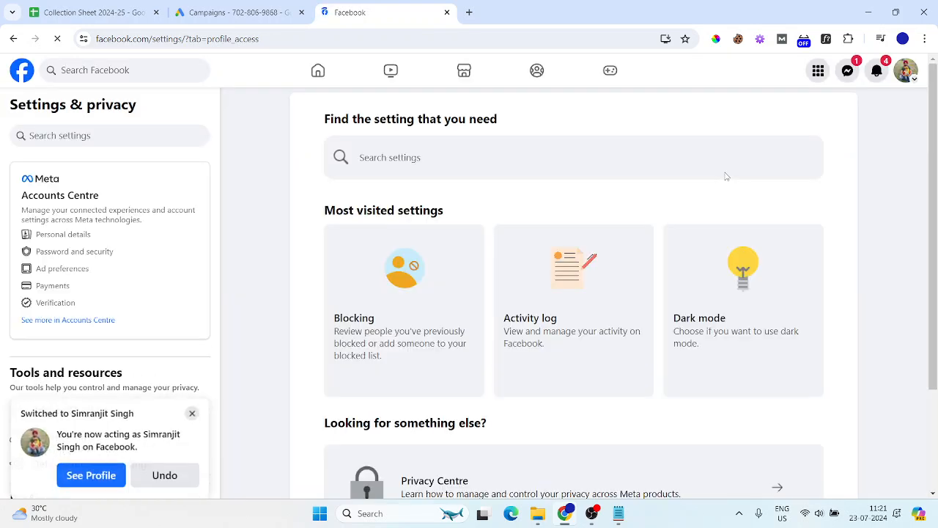
Show the full list of Pages this account manages
left_click(908, 74)
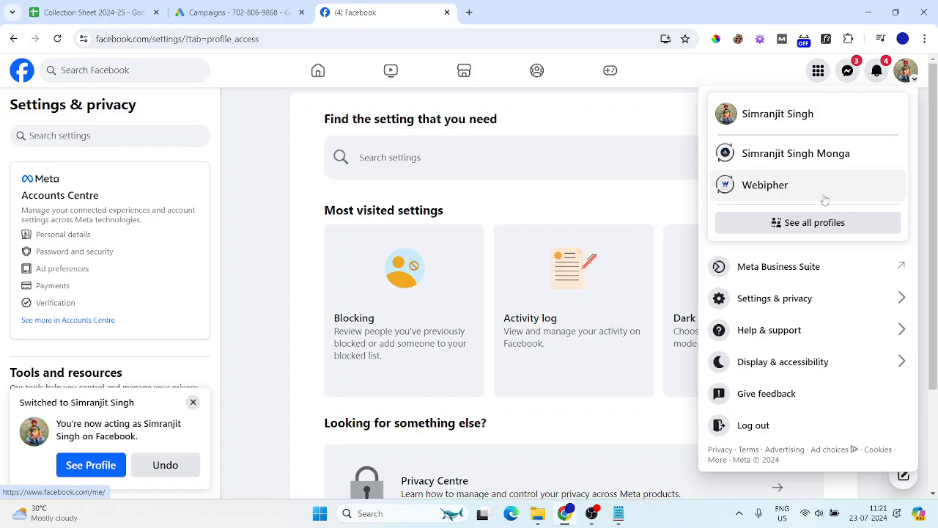
left_click(821, 226)
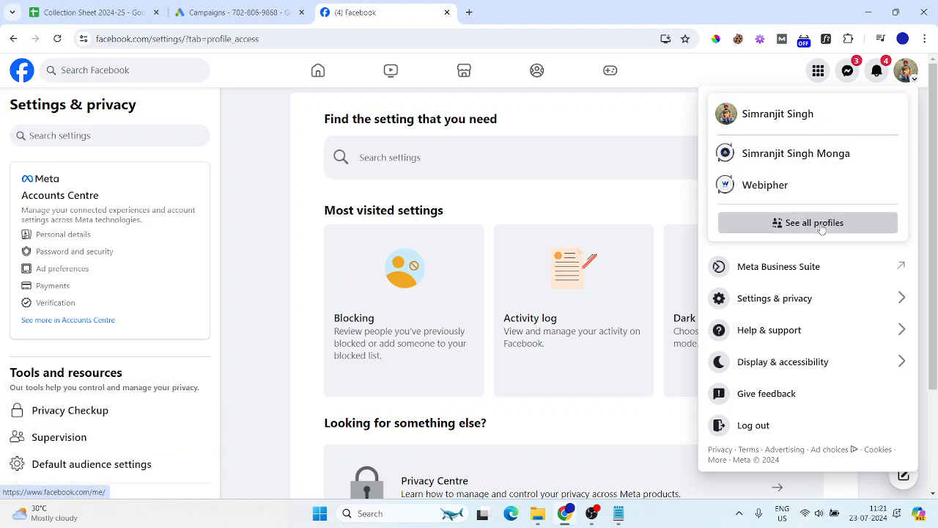
left_click(801, 290)
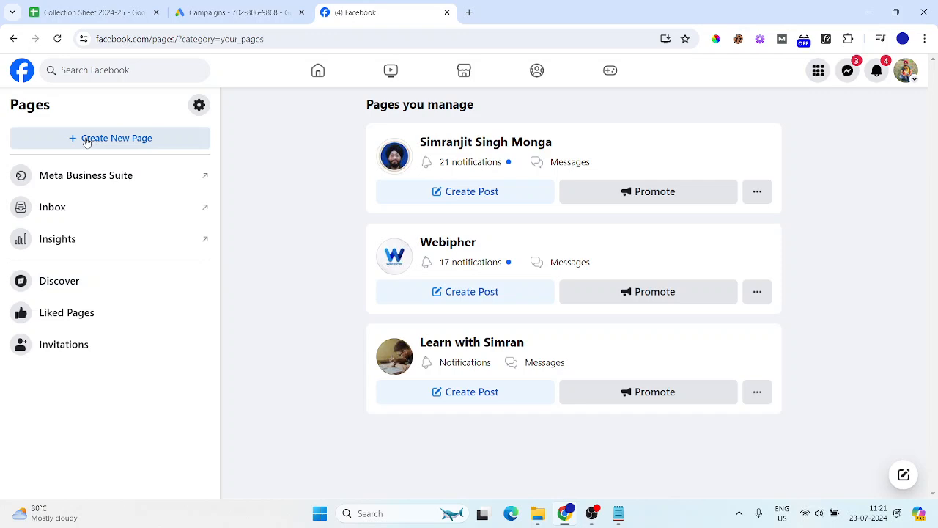
Start a new Page from the Pages list to get the empty Create a Page form
left_click(87, 139)
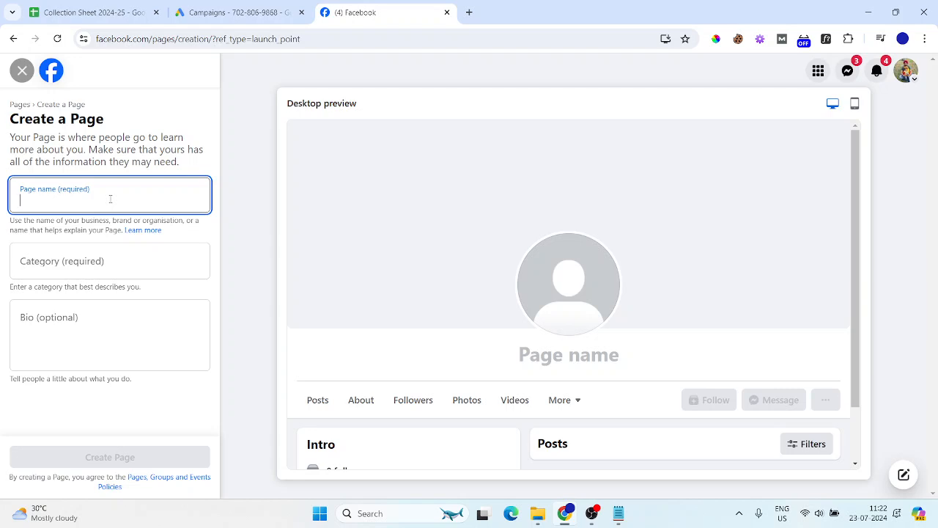
Name the new Page 'AI Tools for Productivity and Creativity'
type("Al")
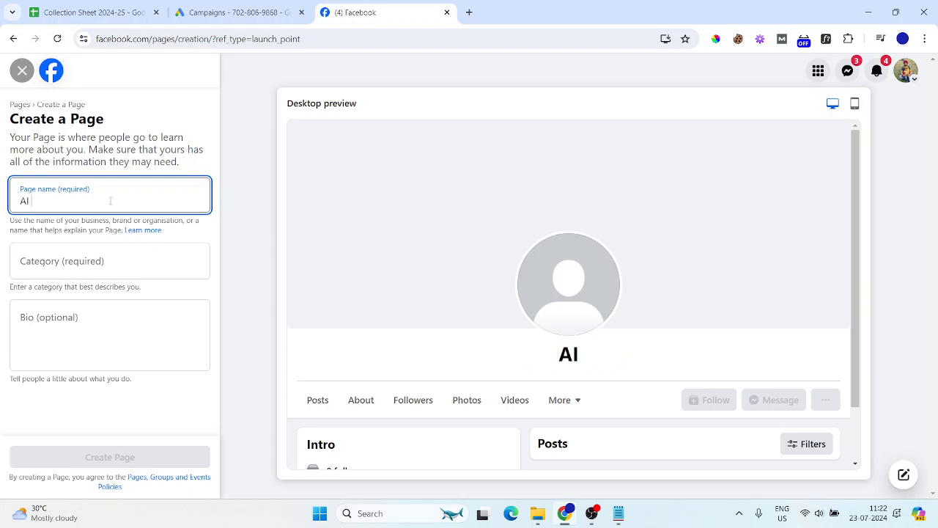
key("BackSpace")
key("BackSpace")
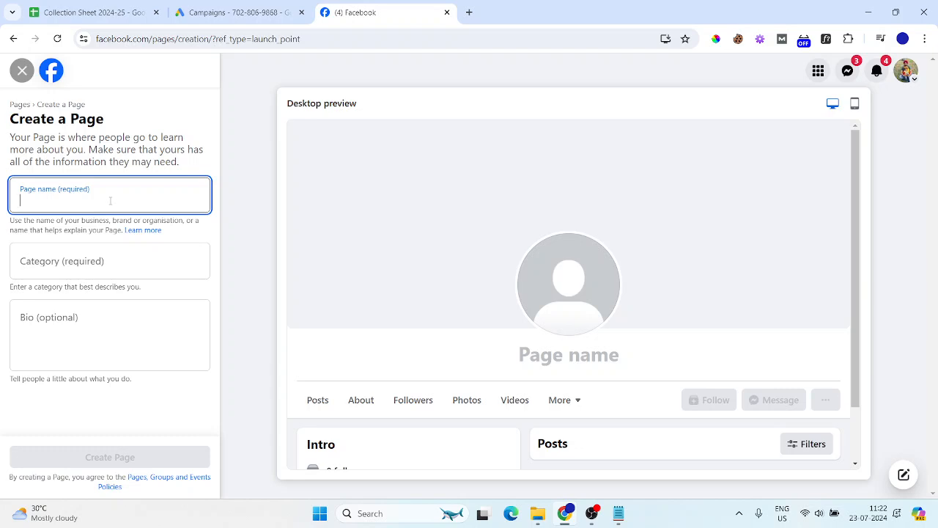
type("AI Tools for Product")
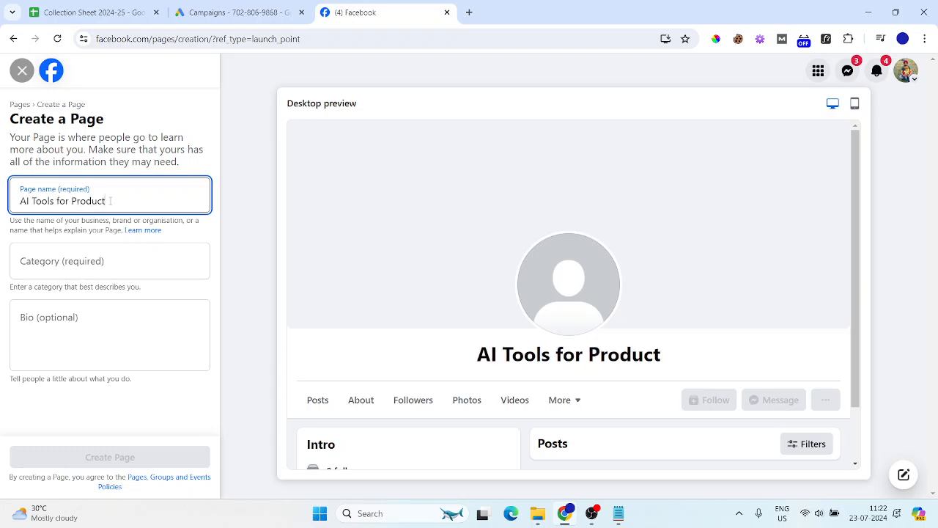
type("ivity and Creativity")
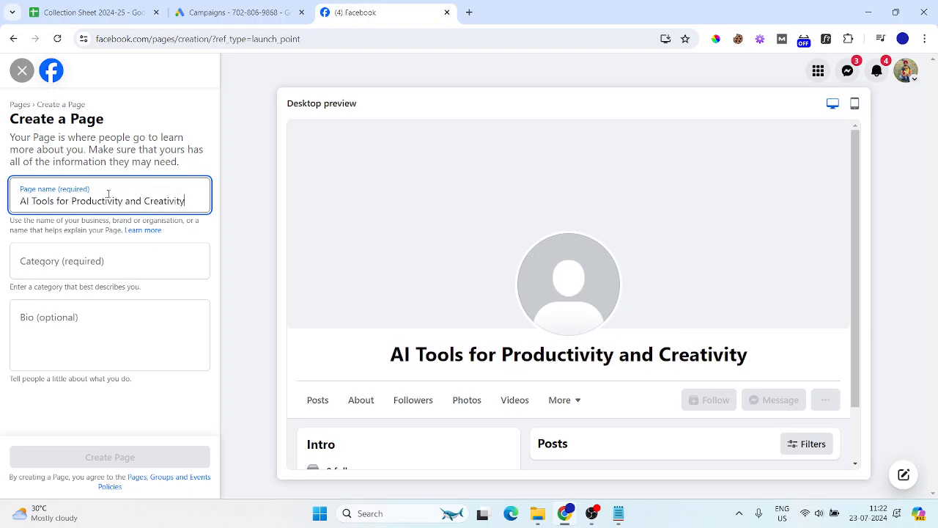
left_click(79, 261)
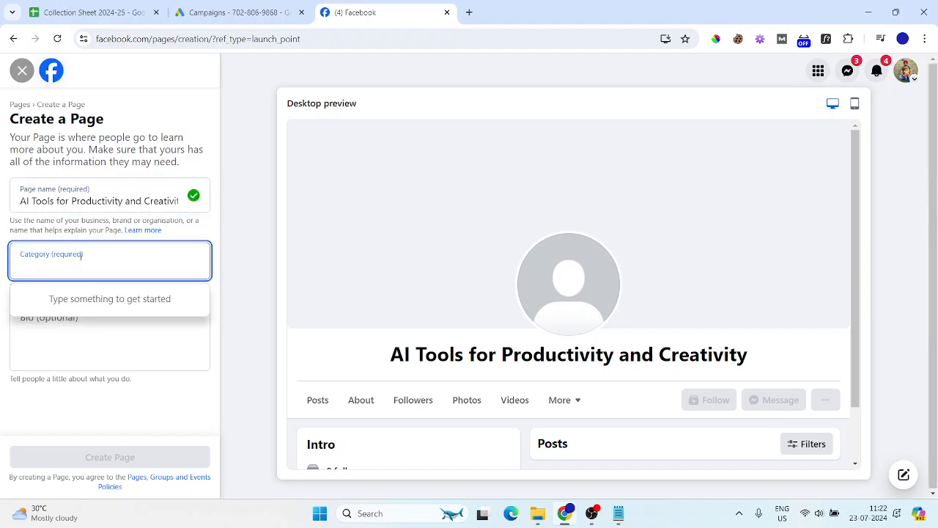
left_click(81, 257)
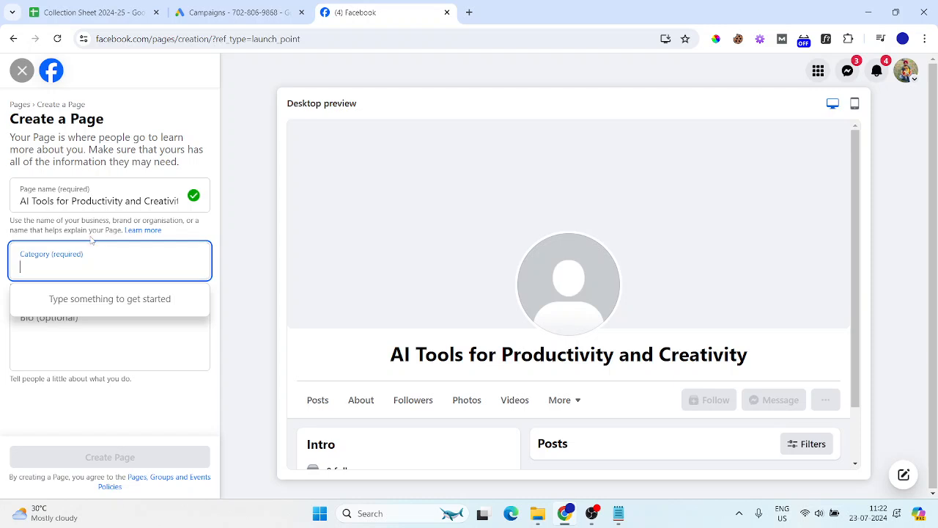
left_click(91, 238)
type("E")
key("BackSpace")
Add the categories Education website and Vocational school
left_click(83, 268)
type("Edu")
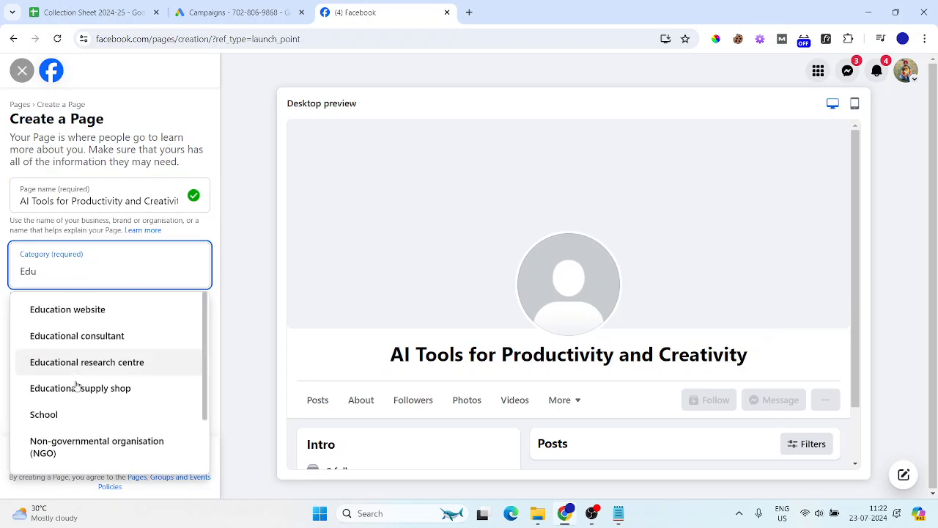
scroll(75, 415, "down", 1)
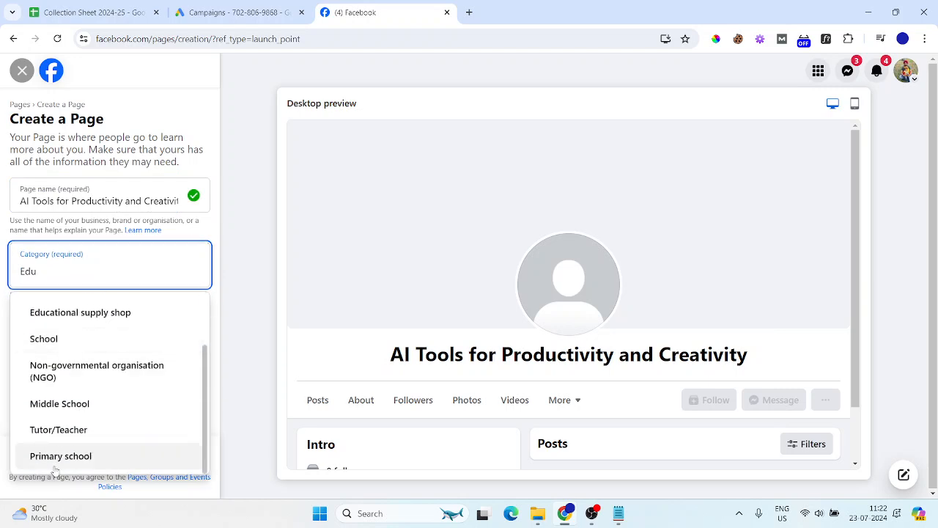
scroll(69, 451, "up", 1)
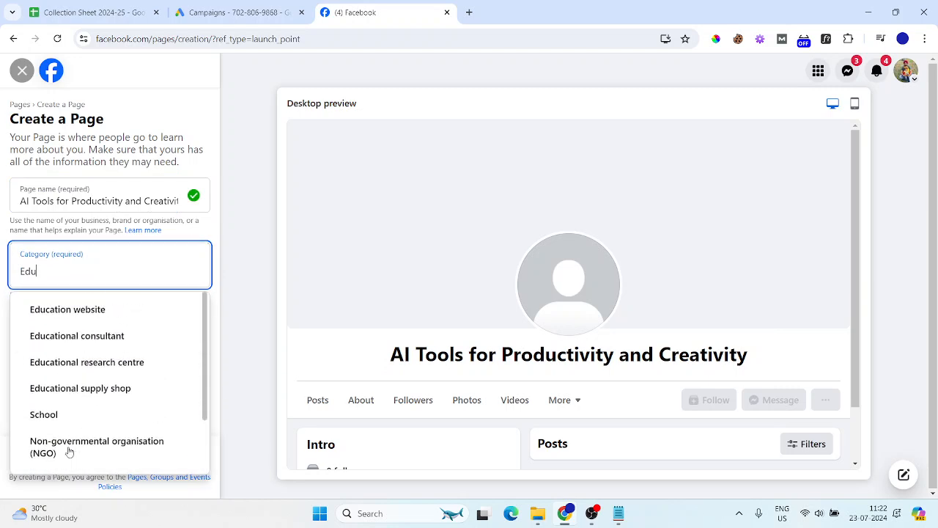
left_click(67, 310)
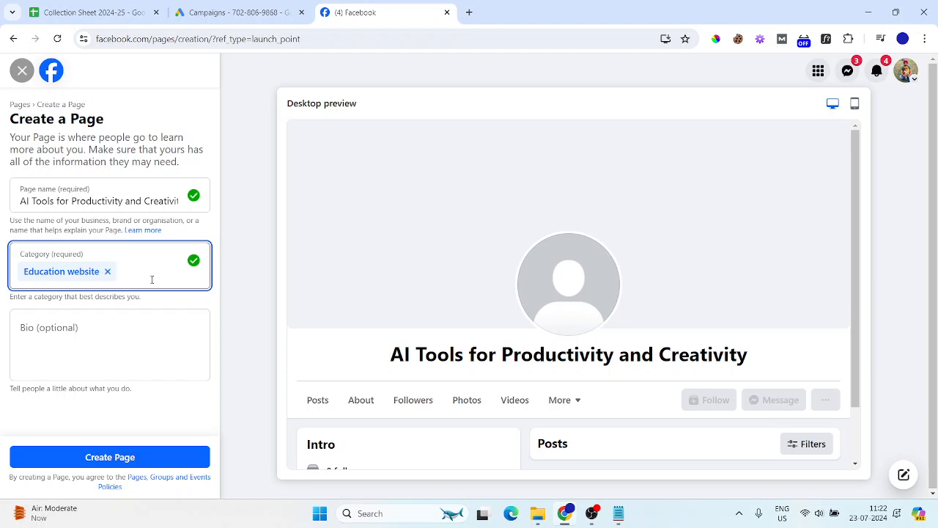
type("Vocation")
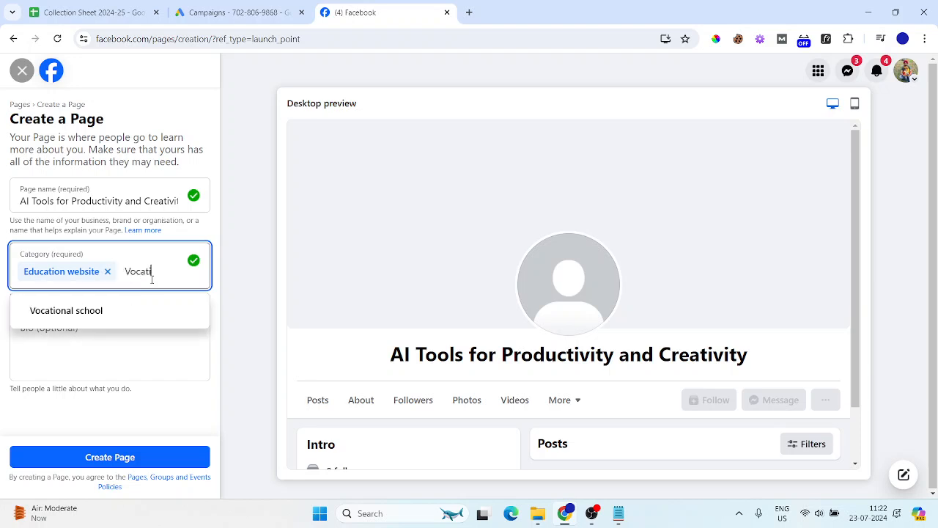
left_click(48, 313)
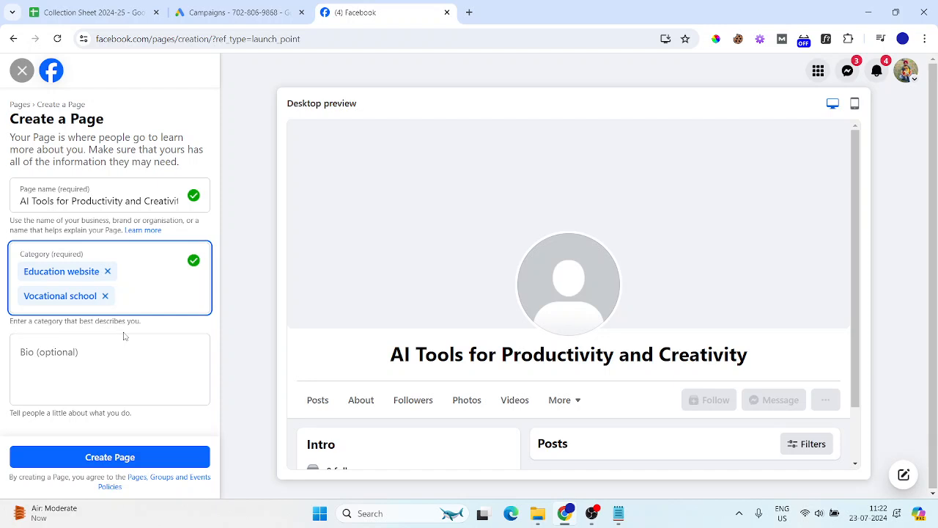
left_click(90, 360)
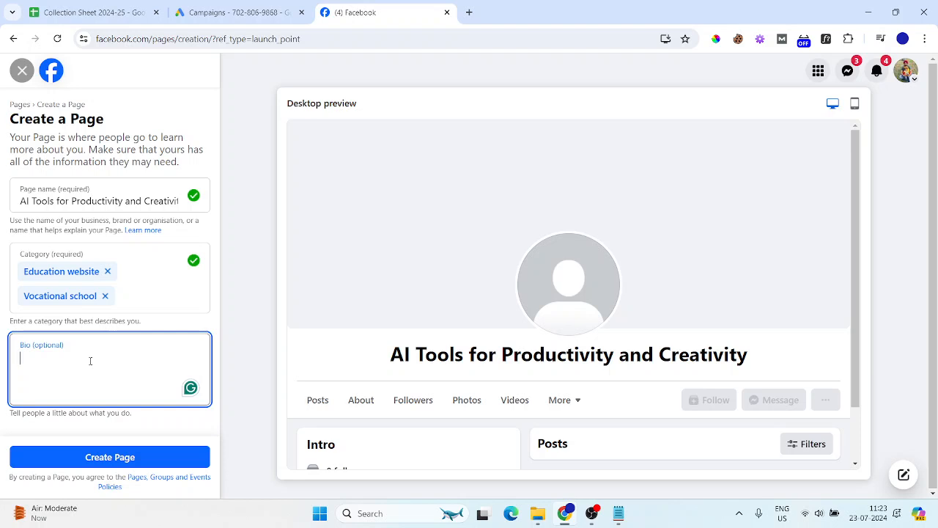
Enter the bio 'Simplifying AI for begineers' and create the Page
type("Simpli")
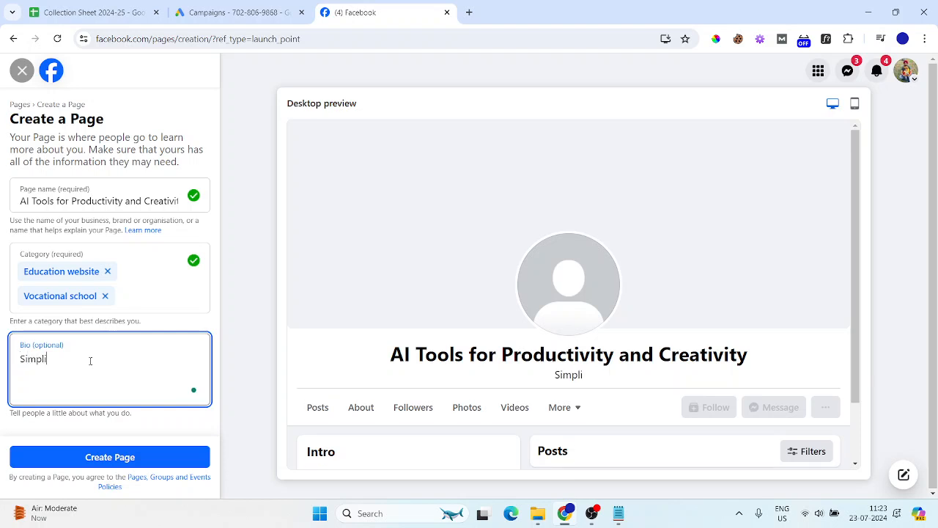
type("fying AI for ")
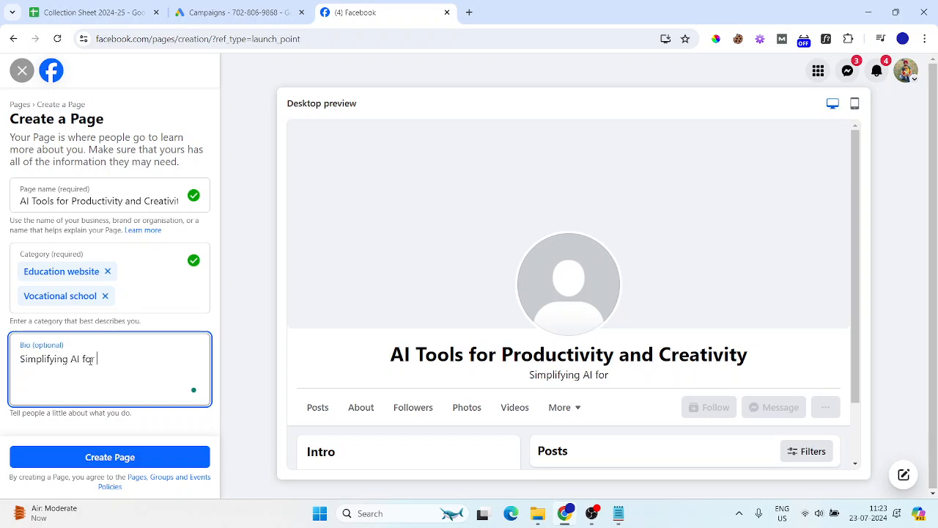
type("begineers")
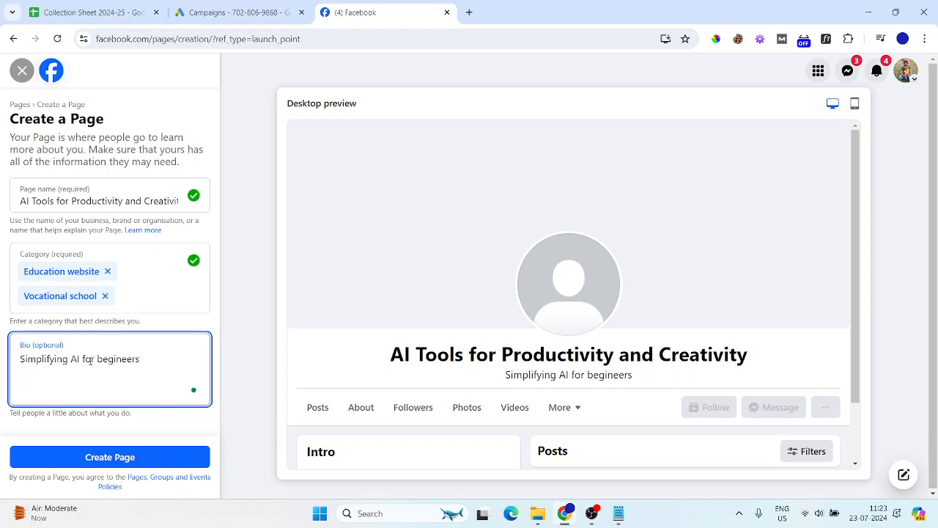
left_click(94, 456)
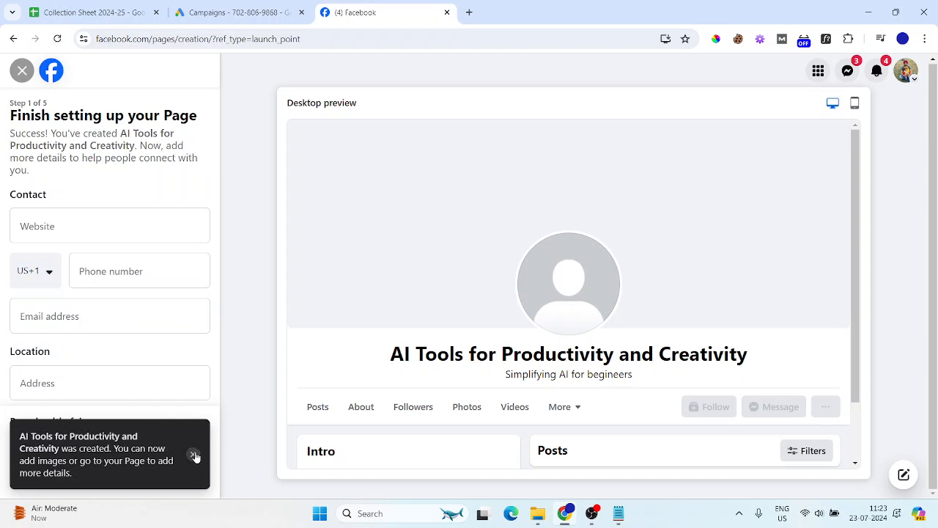
Dismiss the page-created notice and enter the website simrantechmentor.com
left_click(194, 456)
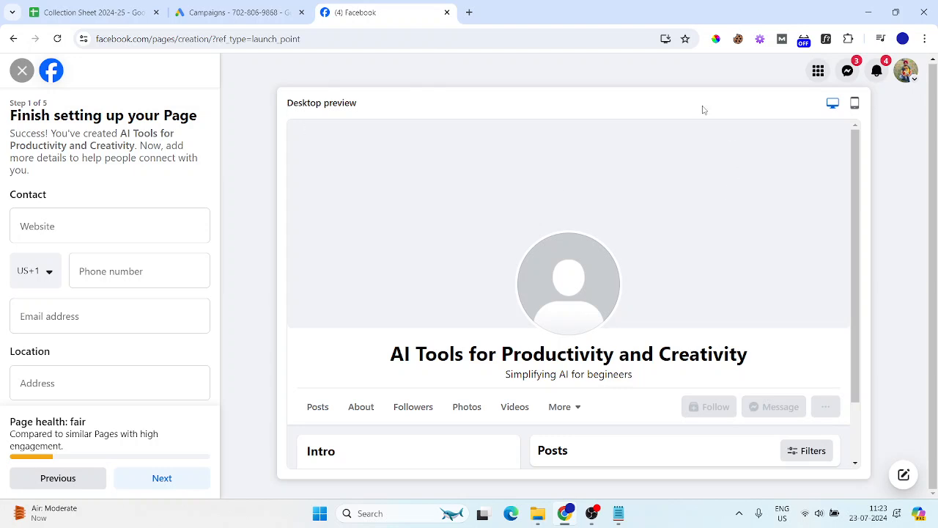
left_click(129, 224)
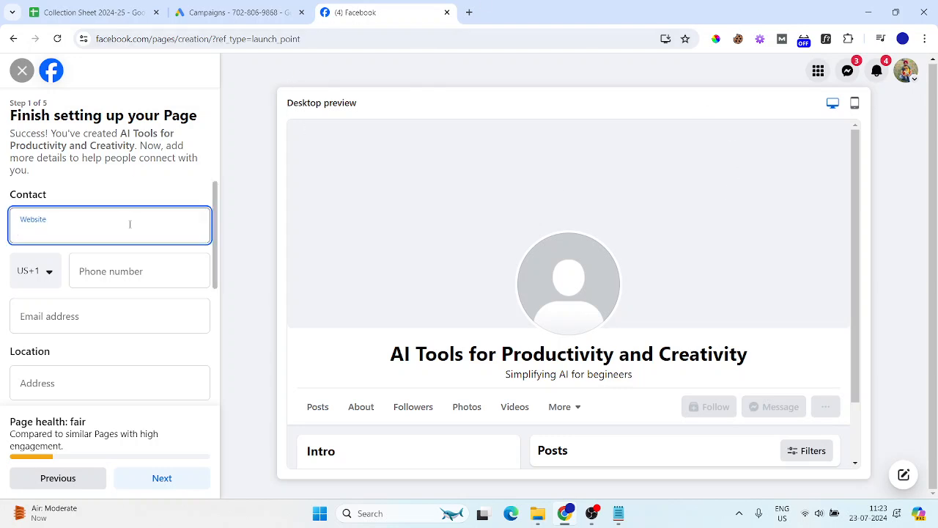
type("simrantechmentor.com")
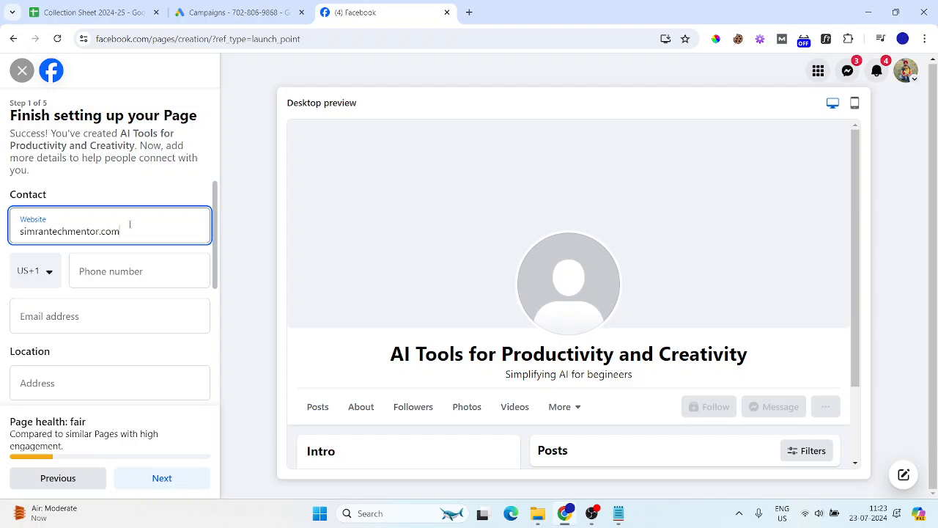
Set the phone country code to India +91 and enter the phone number
left_click(37, 273)
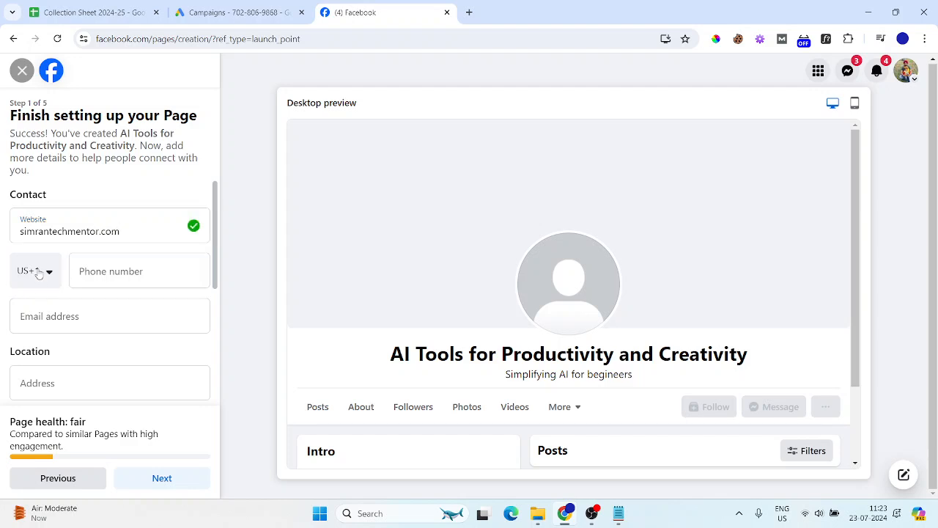
left_click(39, 274)
left_click(39, 273)
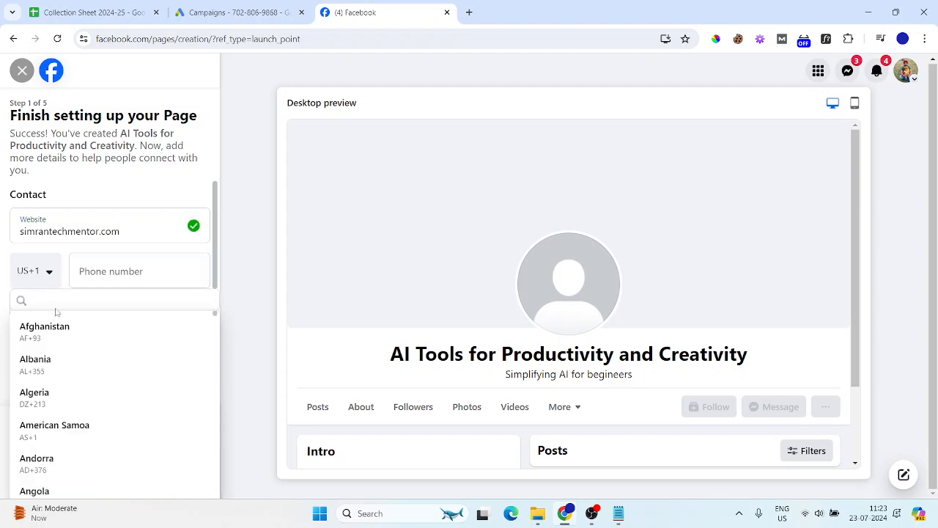
type("+91")
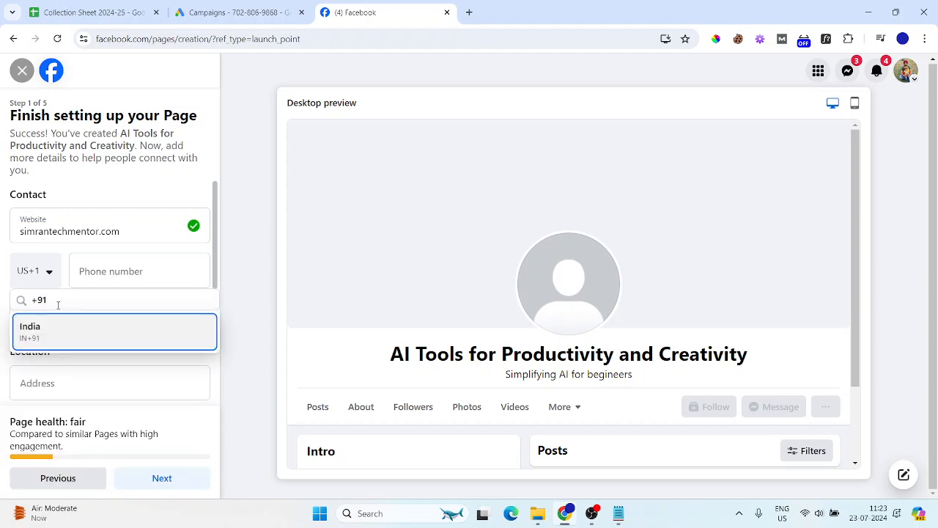
left_click(52, 335)
left_click(80, 332)
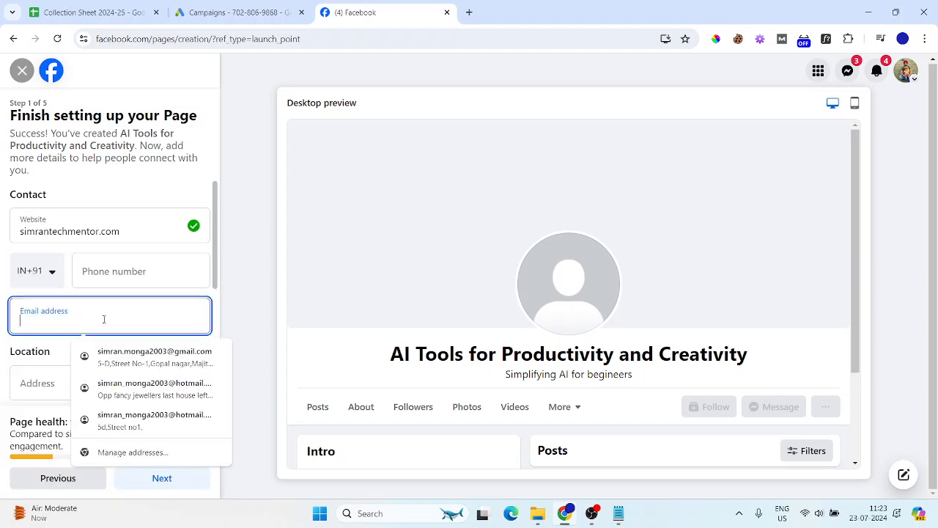
left_click(129, 269)
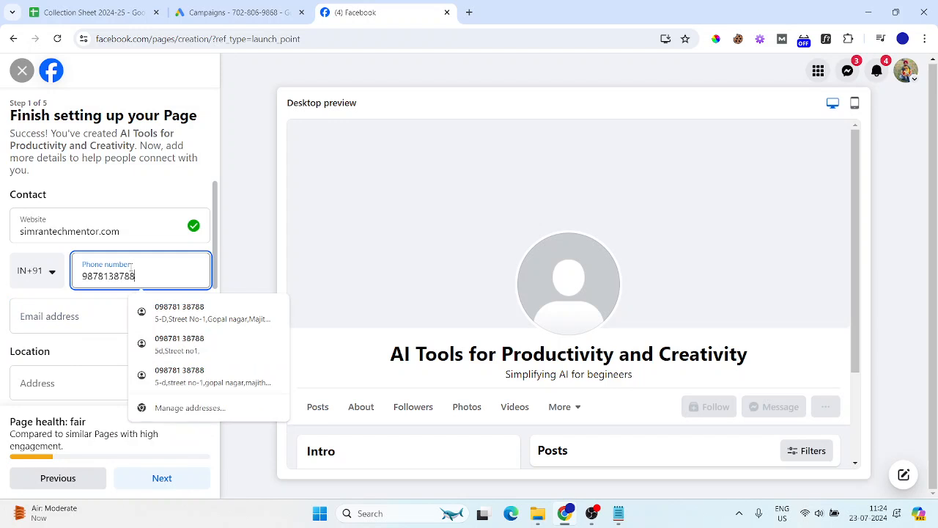
Fill the e-mail and street address from a saved autofill entry
left_click(110, 314)
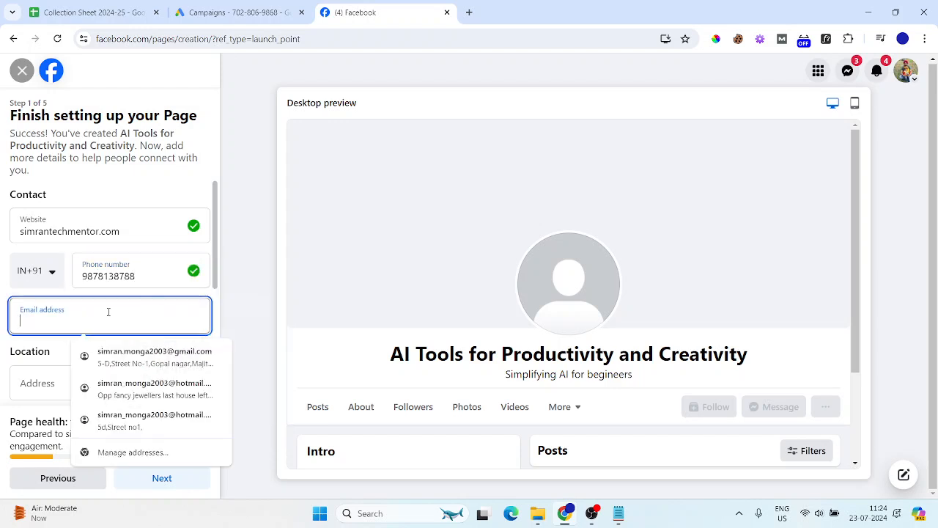
left_click(125, 358)
left_click(162, 478)
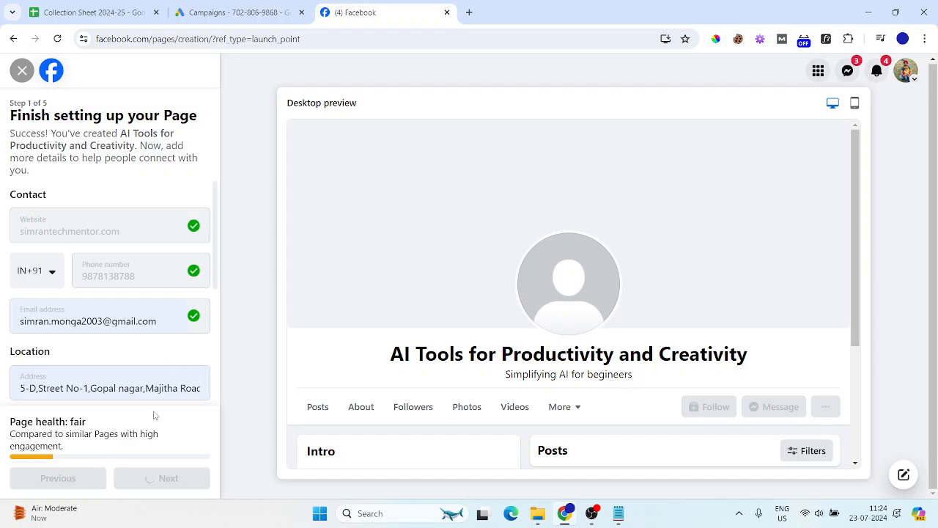
left_click(50, 477)
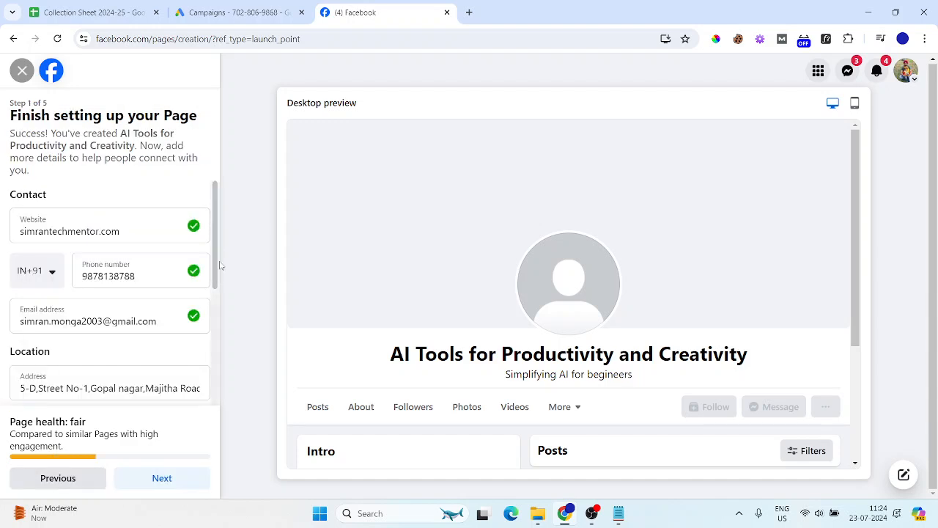
Set the page's hours to Open at selected hours
scroll(218, 266, "down", 3)
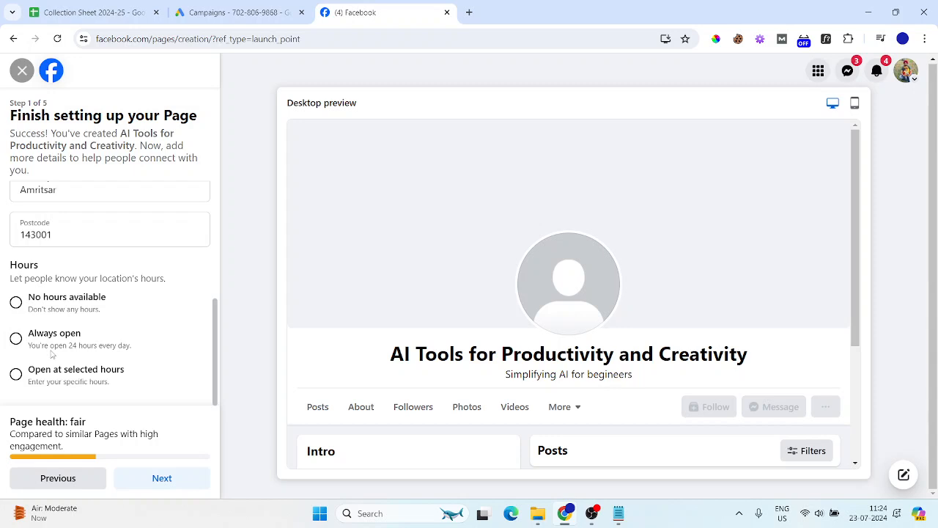
left_click(16, 373)
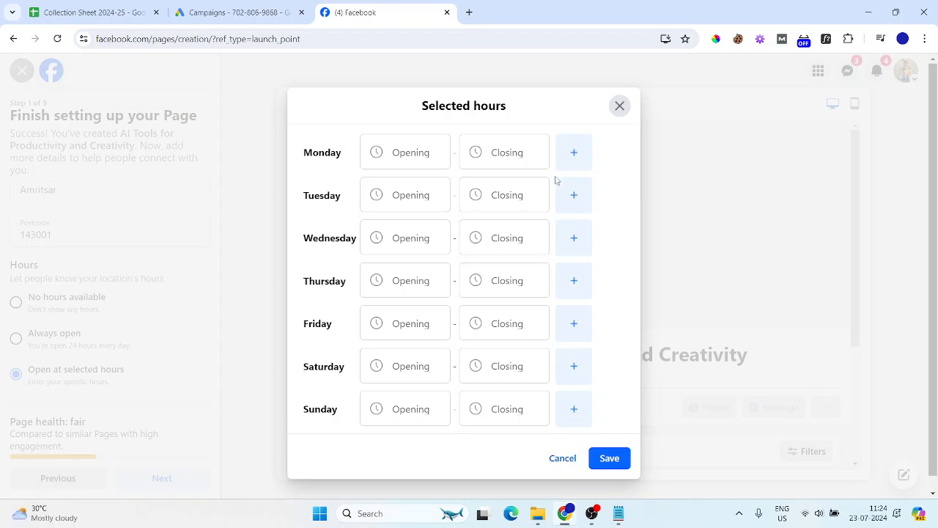
Set Monday's hours to 09:00–11:00
left_click(405, 156)
scroll(407, 381, "down", 5)
scroll(396, 435, "down", 3)
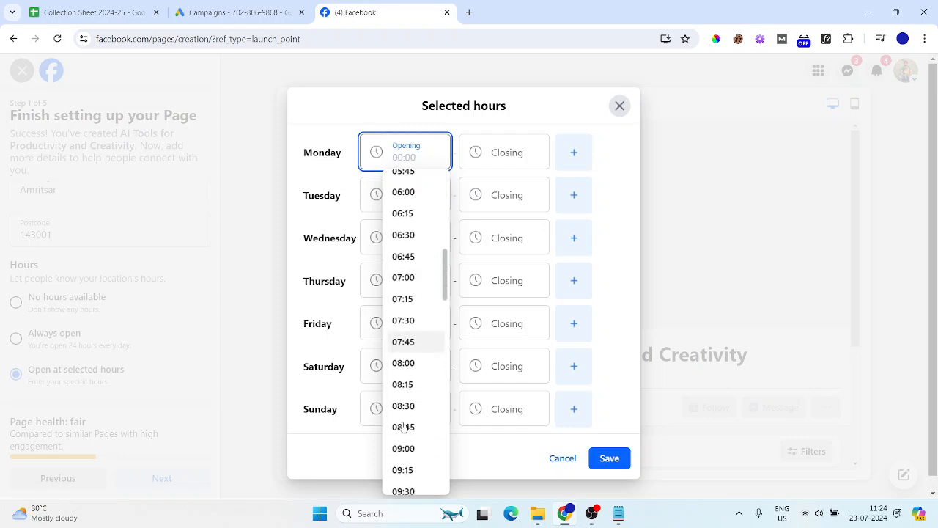
left_click(406, 405)
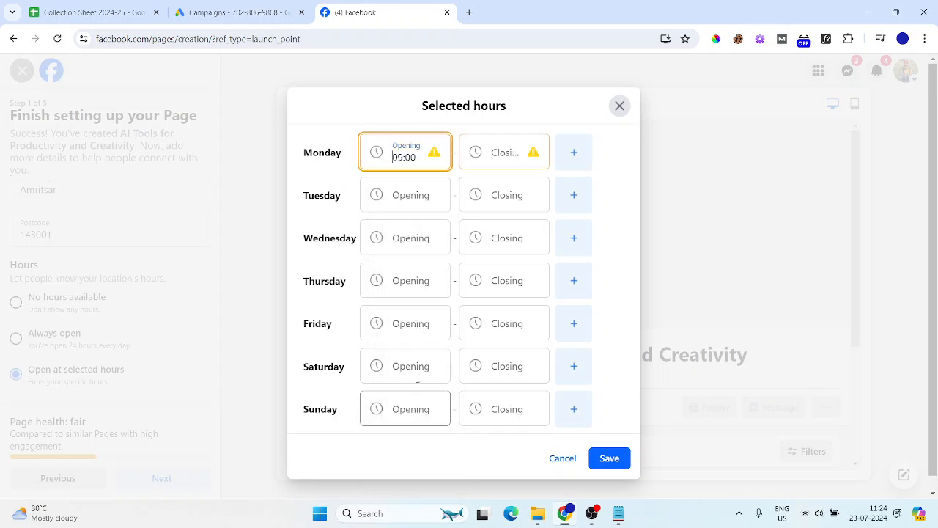
scroll(495, 364, "down", 7)
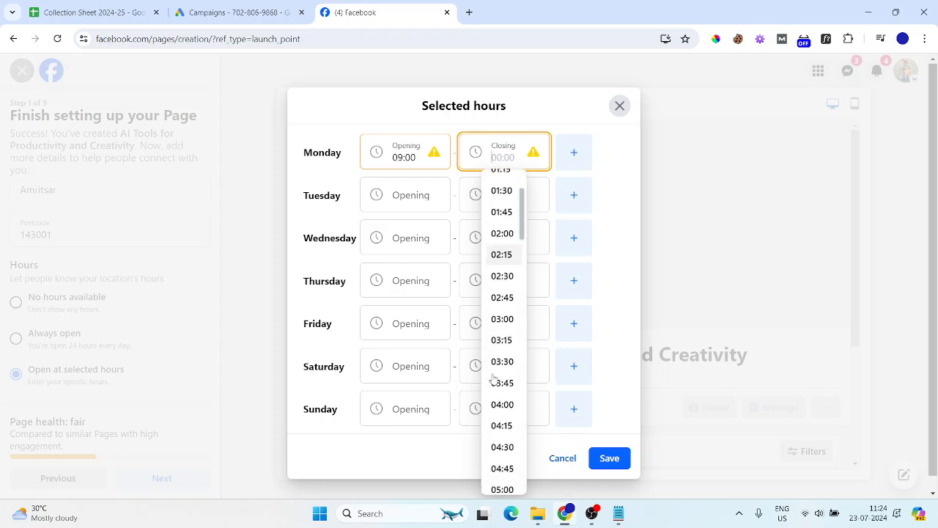
scroll(501, 323, "down", 5)
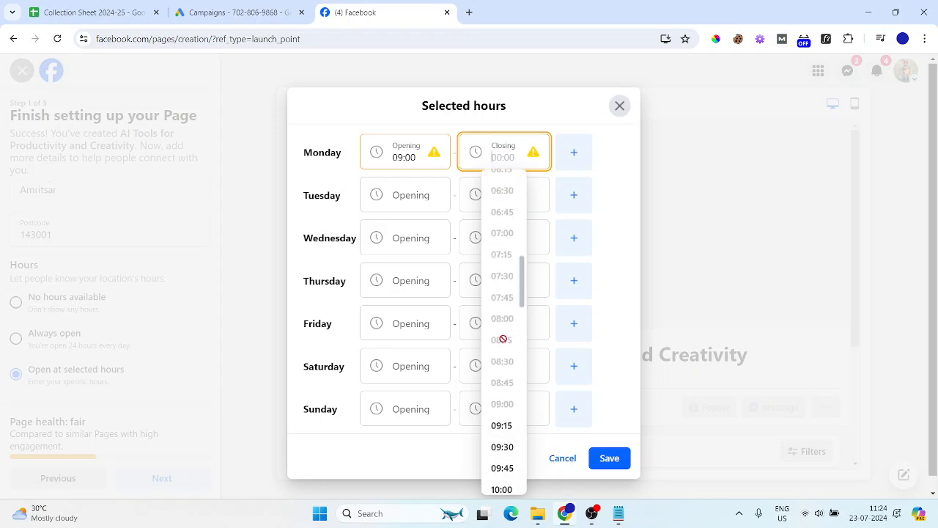
left_click(505, 394)
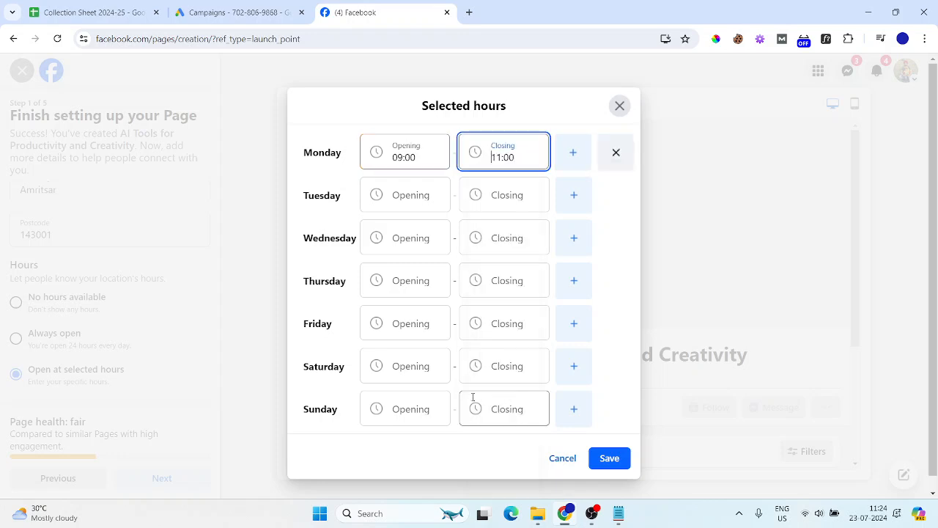
Add a second Monday slot from 17:00 to 19:00
left_click(575, 154)
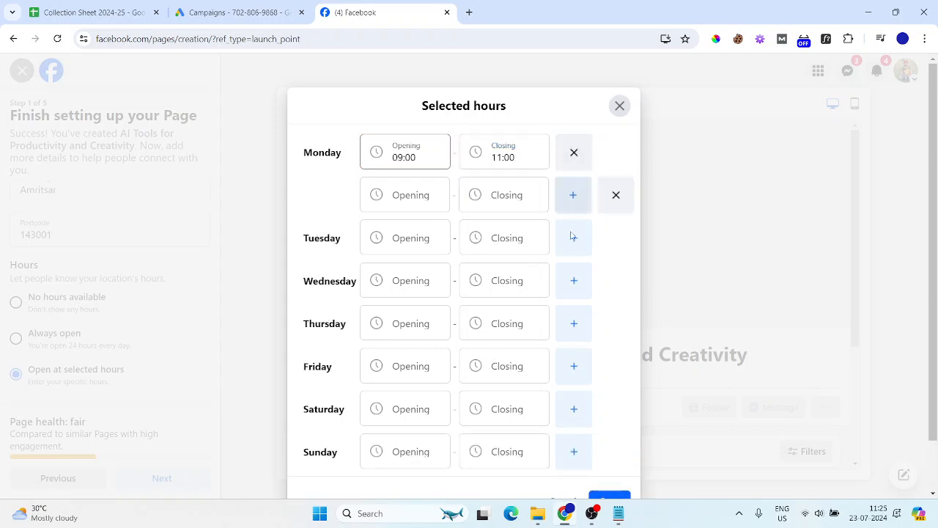
left_click(405, 195)
scroll(400, 359, "down", 9)
scroll(400, 375, "up", 1)
scroll(402, 375, "down", 14)
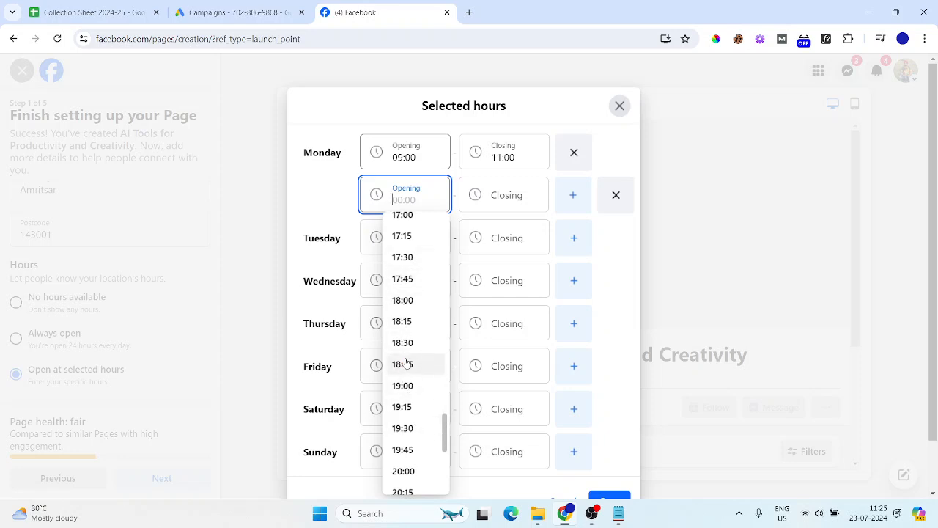
scroll(407, 363, "down", 1)
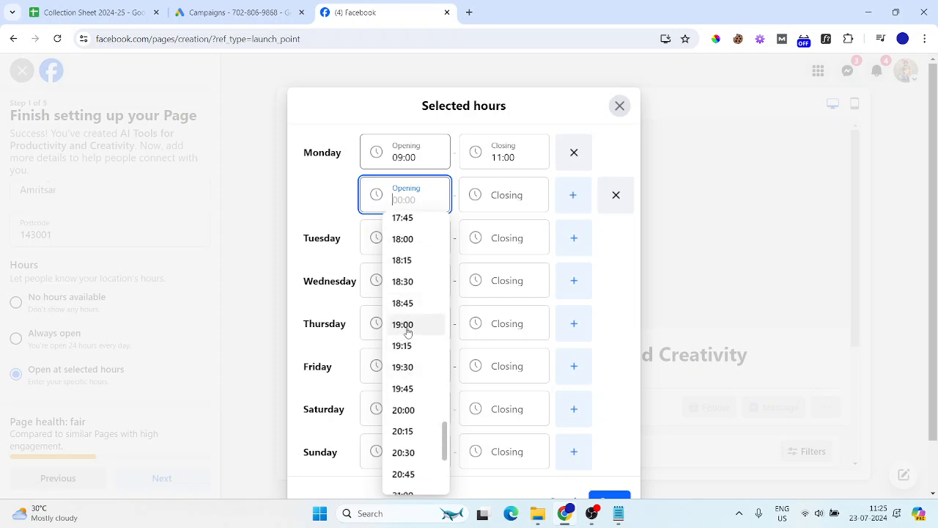
scroll(407, 329, "up", 2)
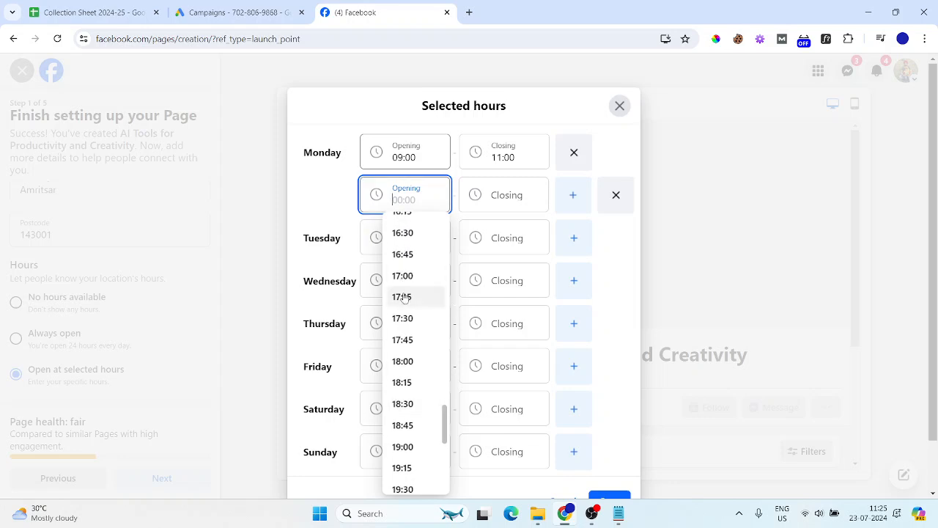
left_click(404, 282)
scroll(492, 403, "down", 10)
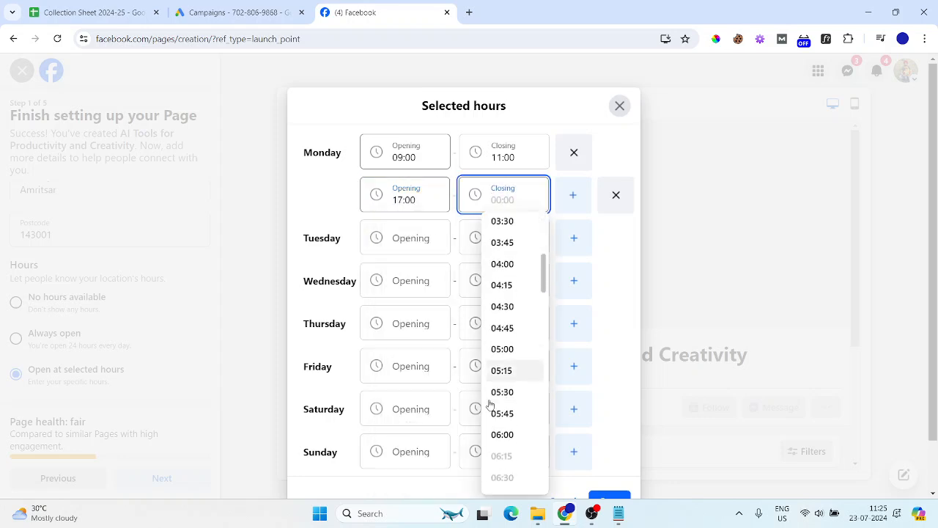
scroll(496, 402, "down", 14)
scroll(499, 410, "up", 2)
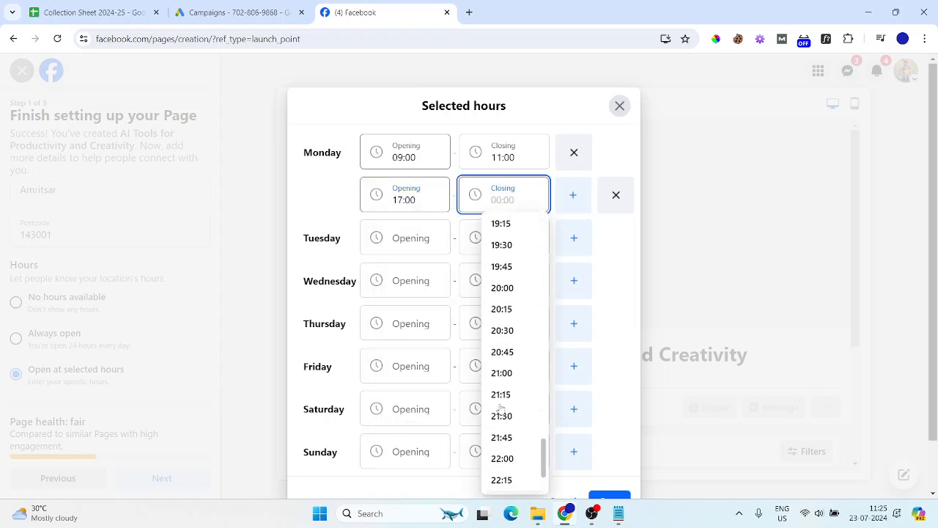
scroll(503, 250, "up", 1)
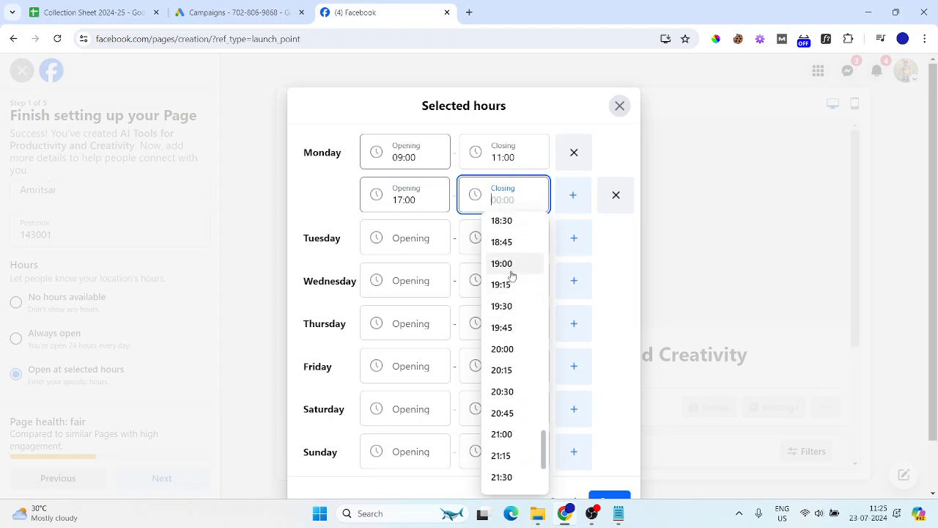
left_click(504, 265)
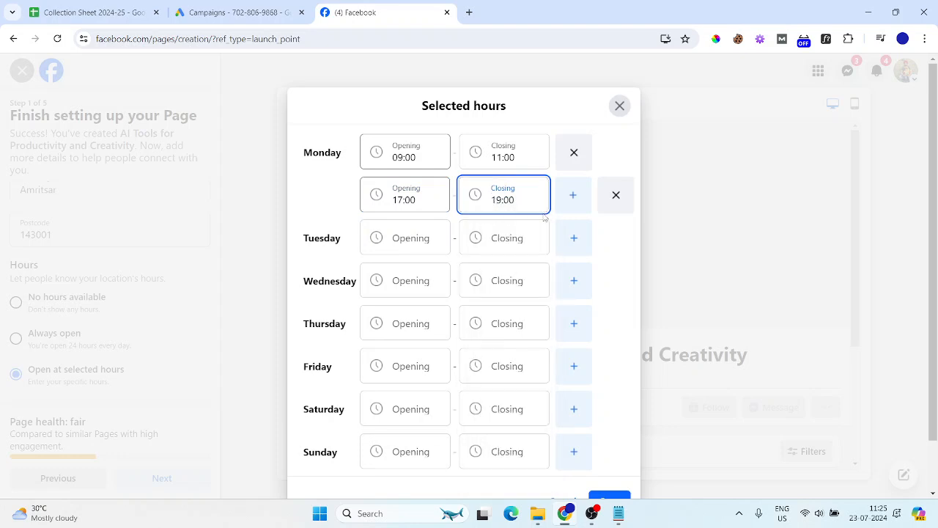
Remove both Monday slots and close the hours window without saving
left_click(603, 197)
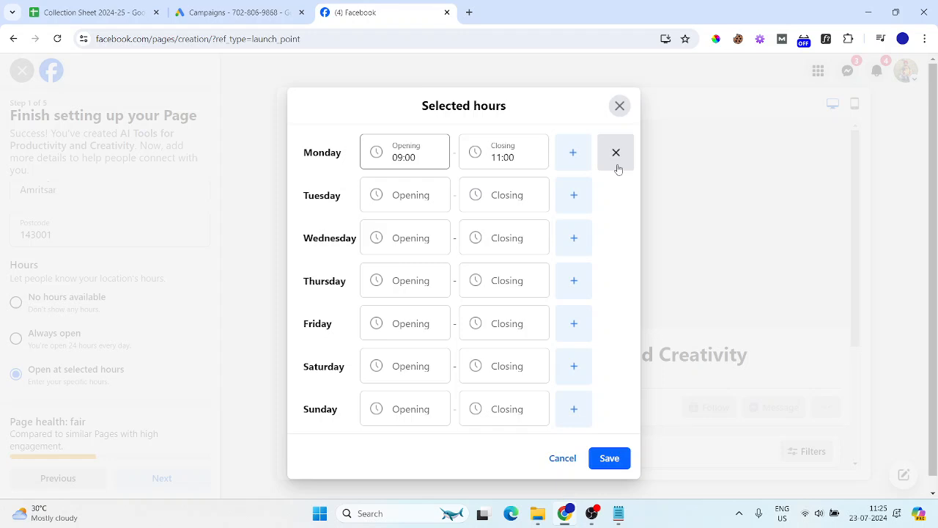
left_click(618, 169)
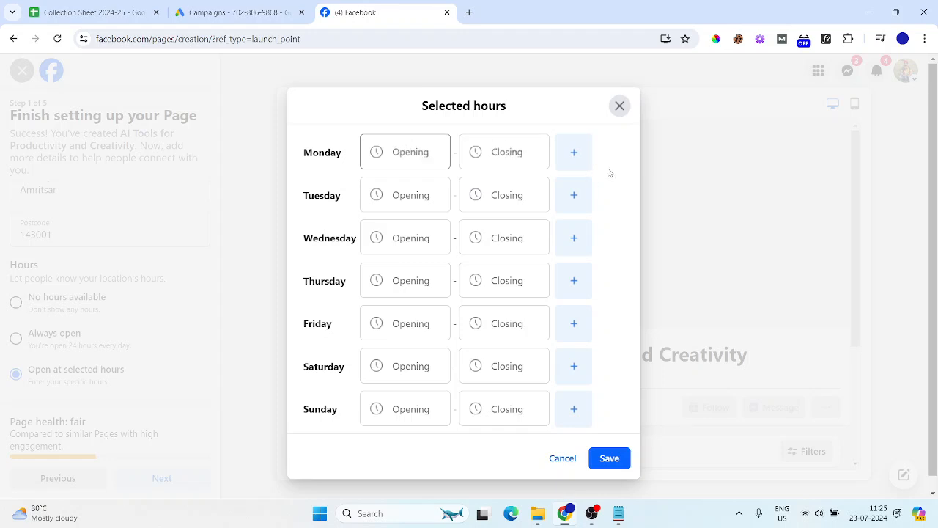
left_click(619, 106)
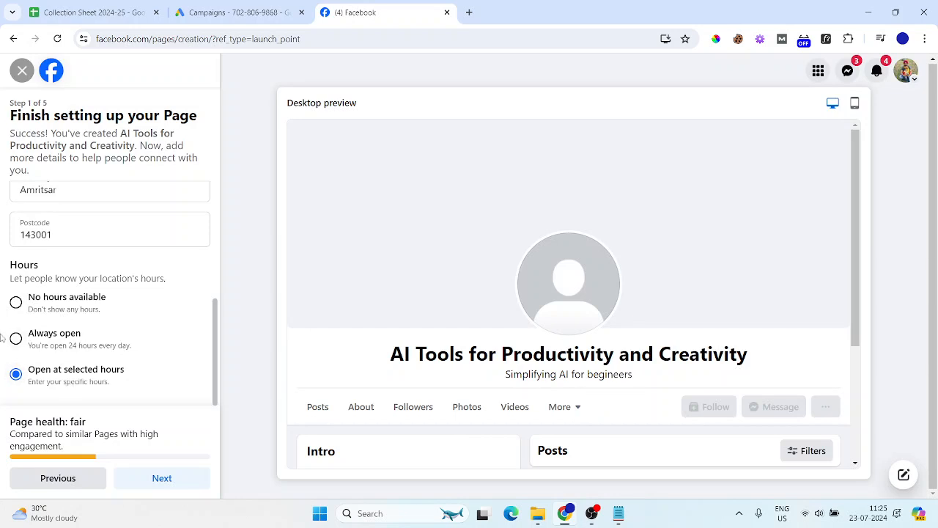
Switch the hours to No hours available and advance to Customise your Page
left_click(16, 302)
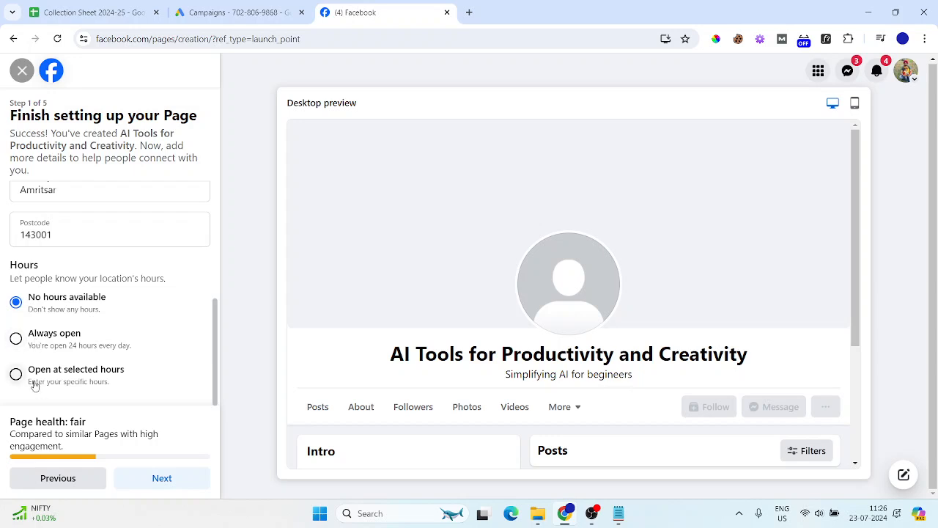
left_click(167, 481)
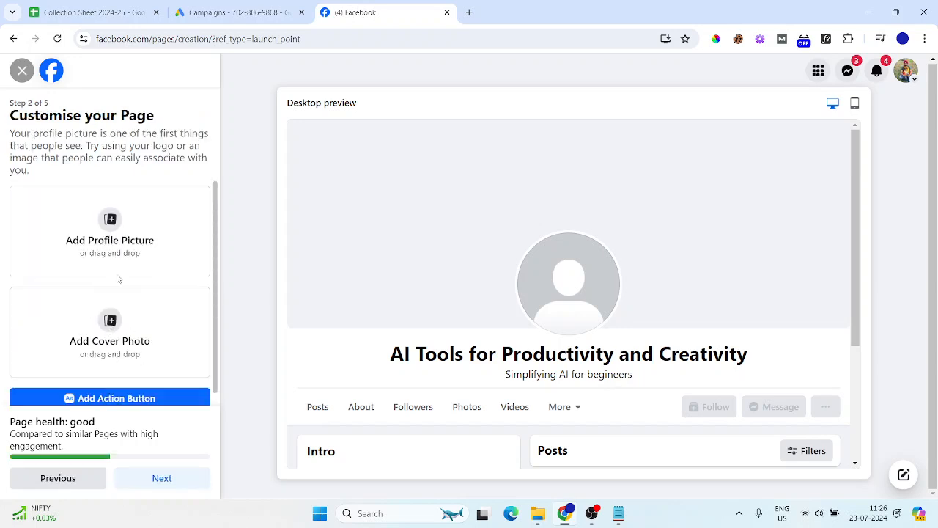
Use the pexels-olly-762020 (1) photo from Downloads as the page's profile picture
left_click(110, 233)
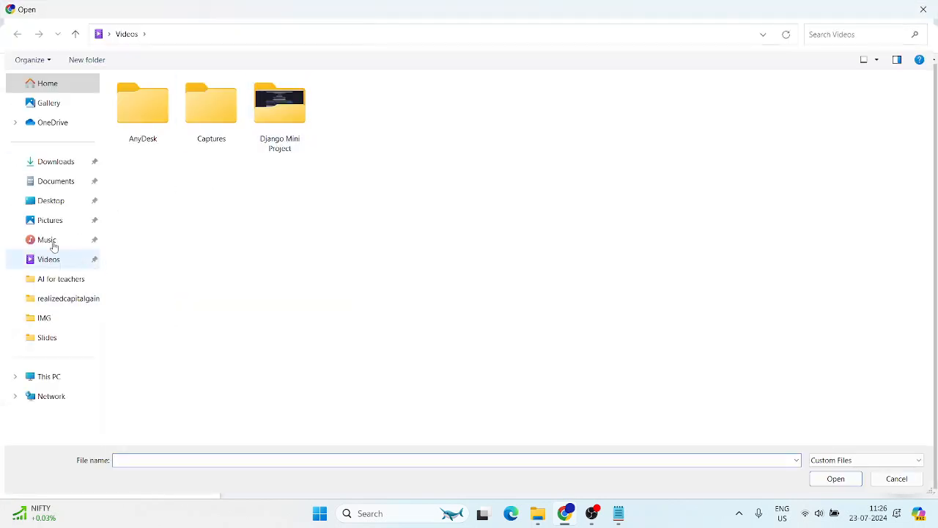
left_click(43, 181)
left_click(44, 163)
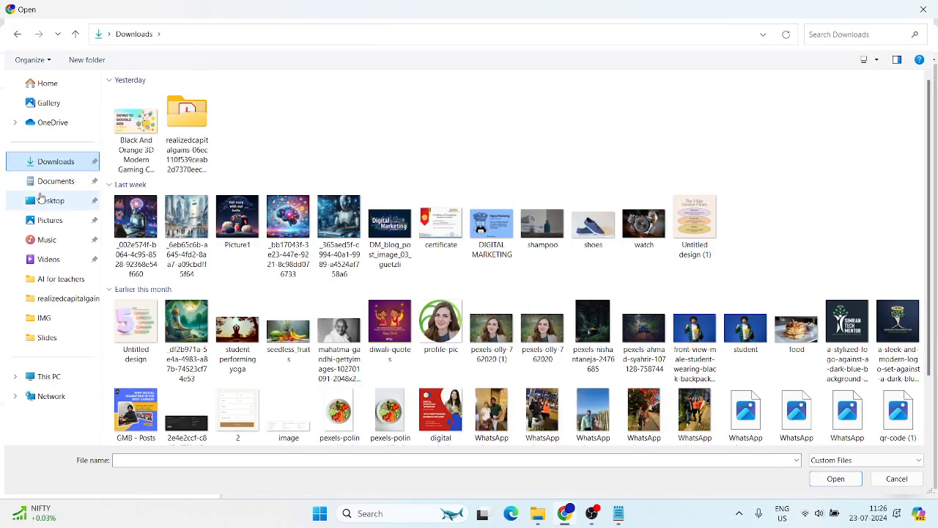
double_click(504, 334)
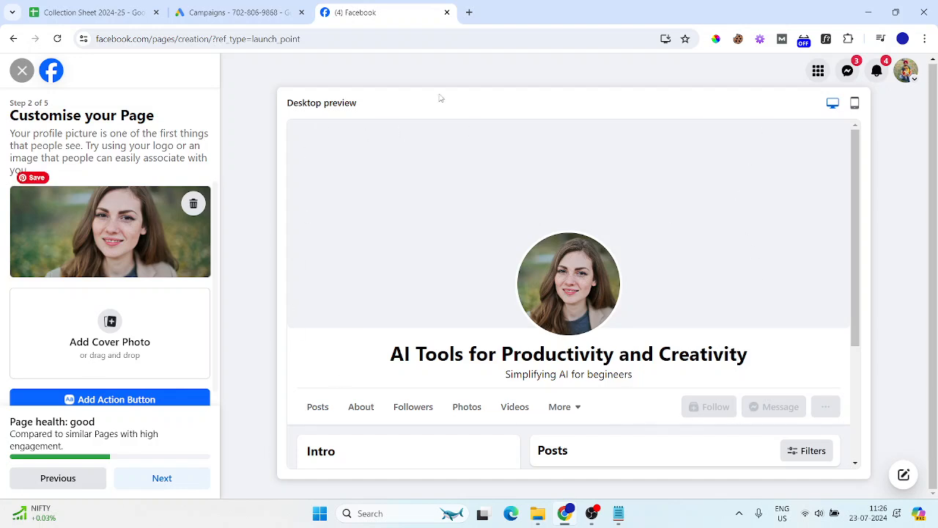
Load the Canva website in a new browser tab
left_click(469, 12)
type("www.ca")
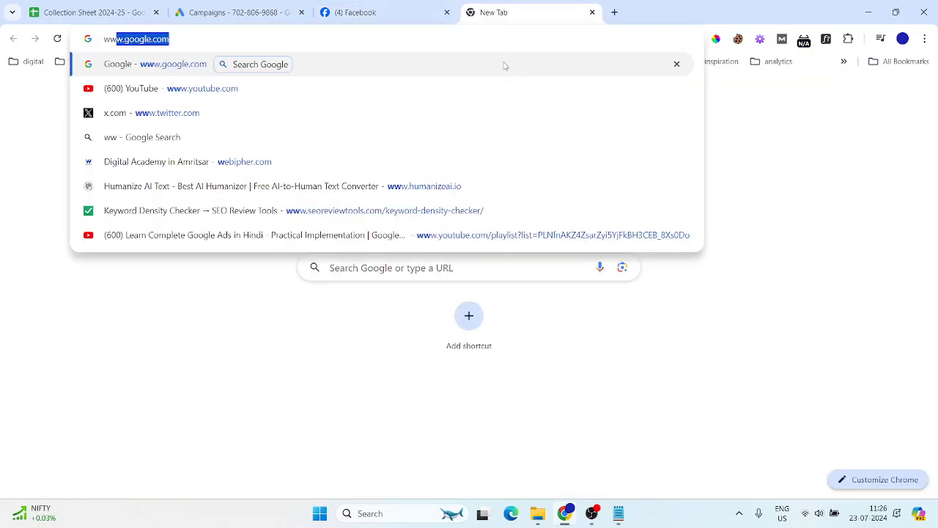
key("Return")
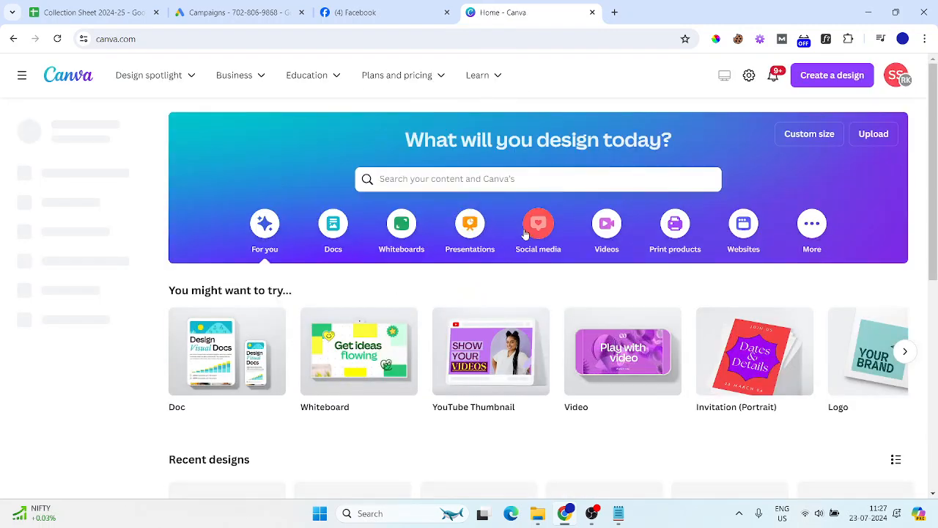
Create a blank Facebook Cover design from the Social media templates
left_click(520, 250)
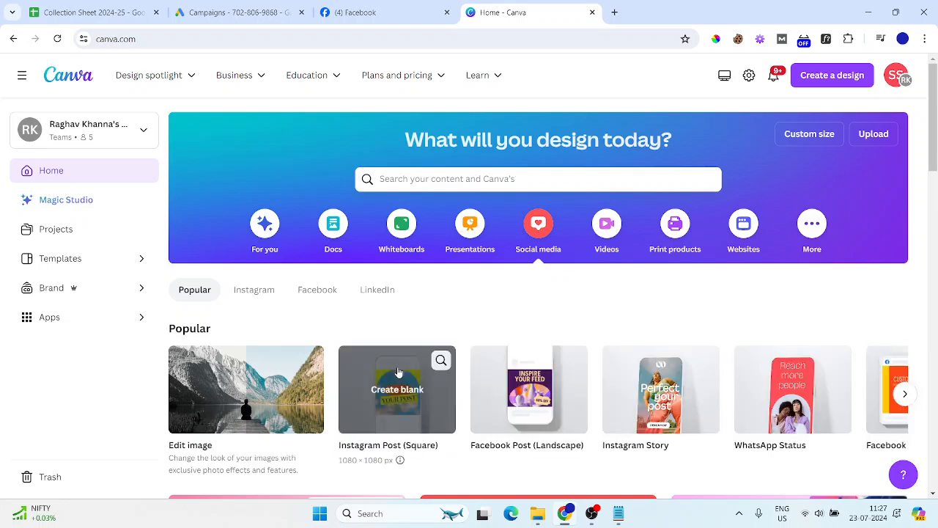
scroll(895, 352, "down", 1)
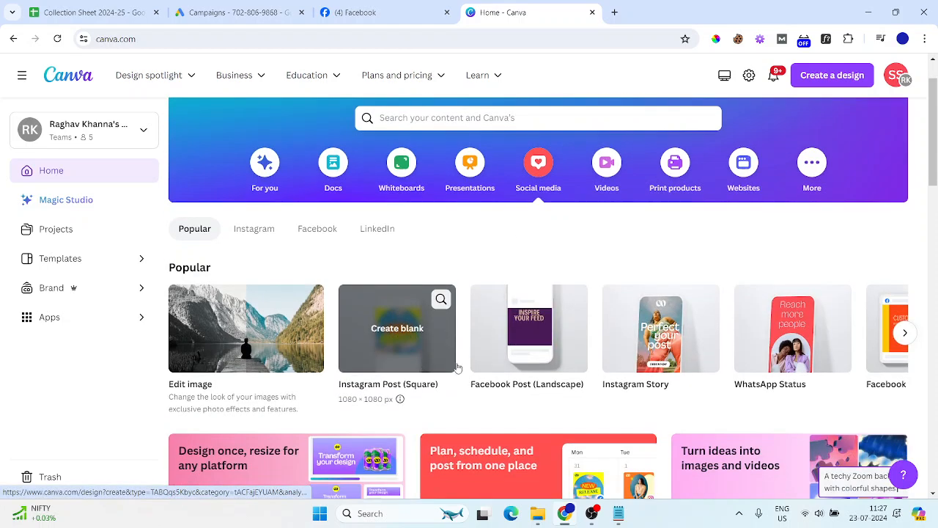
left_click(904, 333)
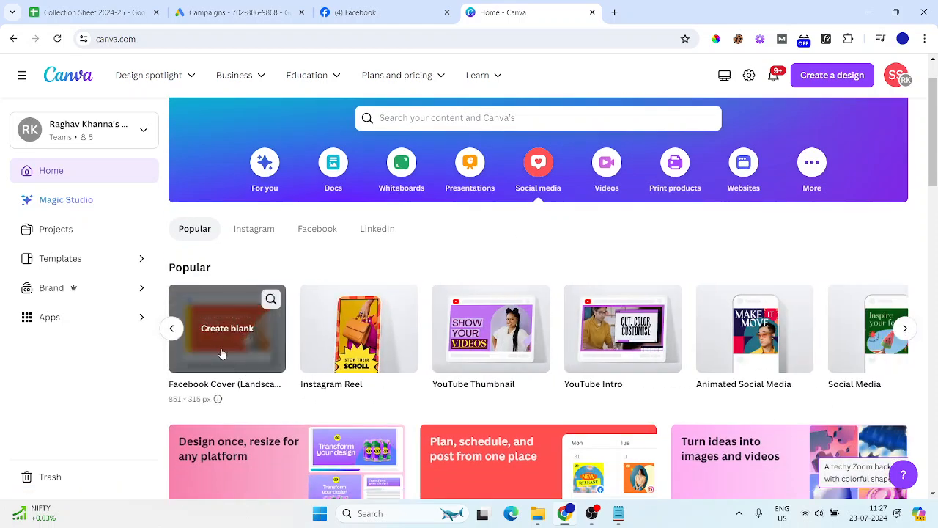
left_click(222, 349)
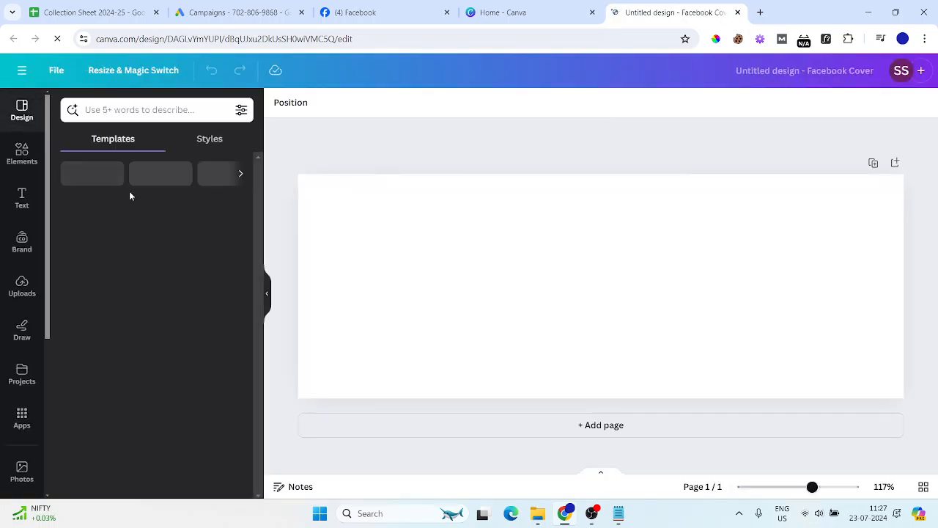
Search templates for 'AI', then 'Education', and apply the purple Paucek and Lage toy-store template
left_click(153, 110)
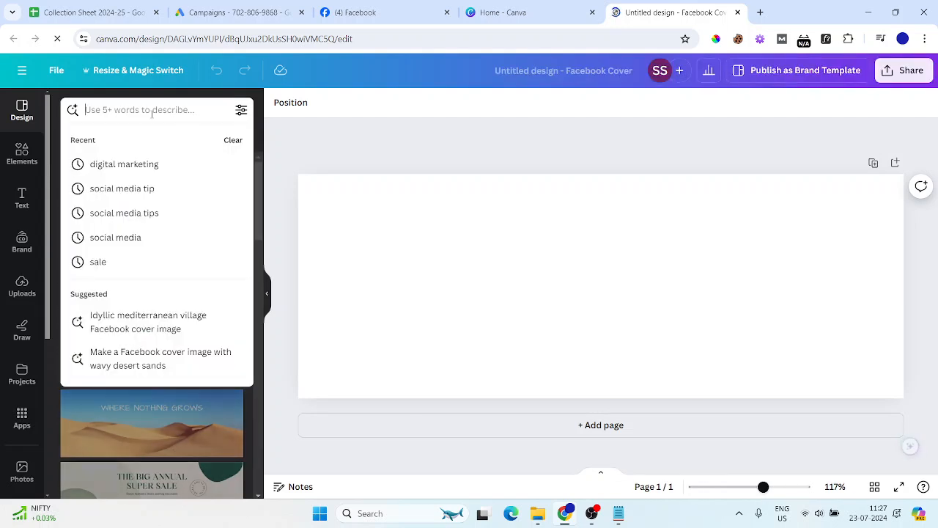
type("AI")
key("Return")
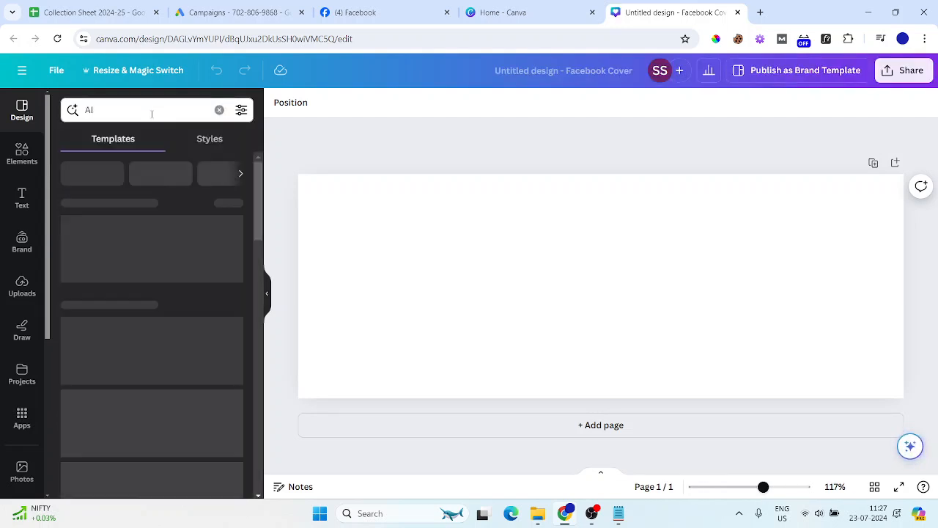
double_click(152, 114)
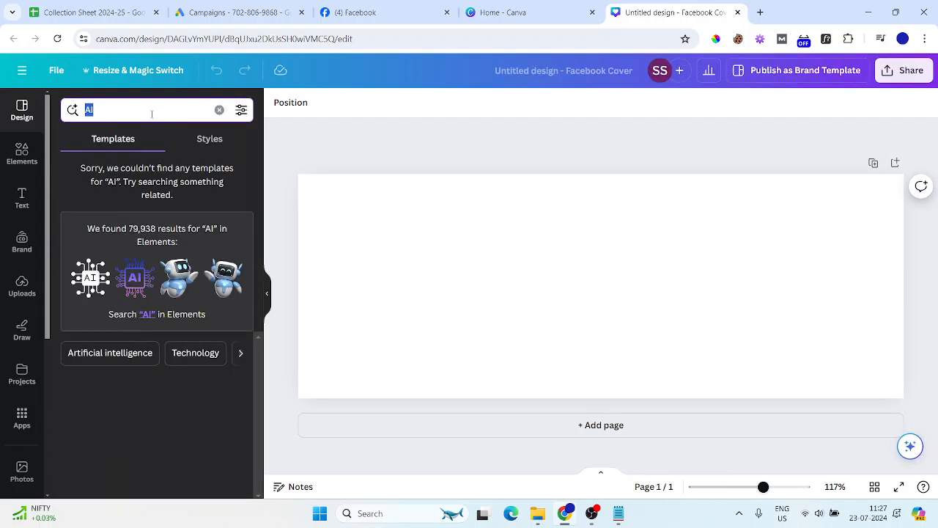
type("Education")
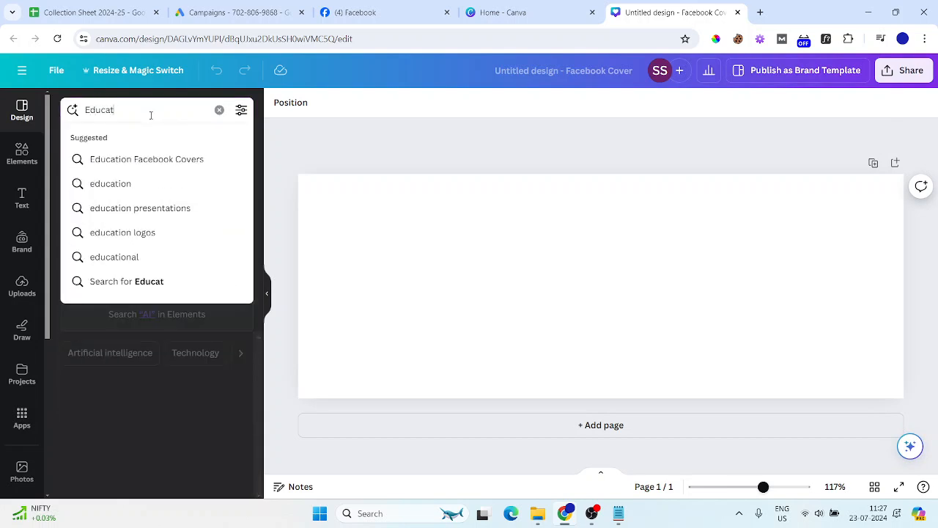
key("Return")
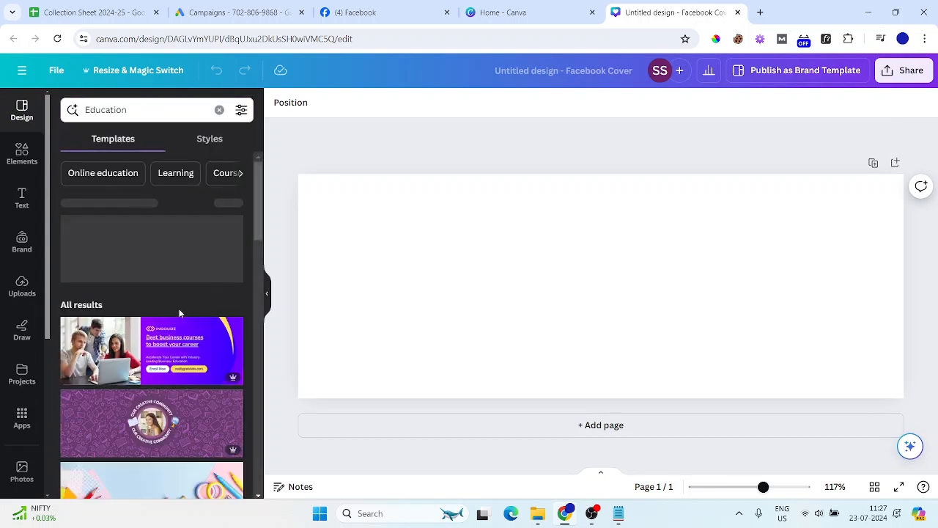
scroll(167, 357, "down", 2)
scroll(99, 262, "down", 3)
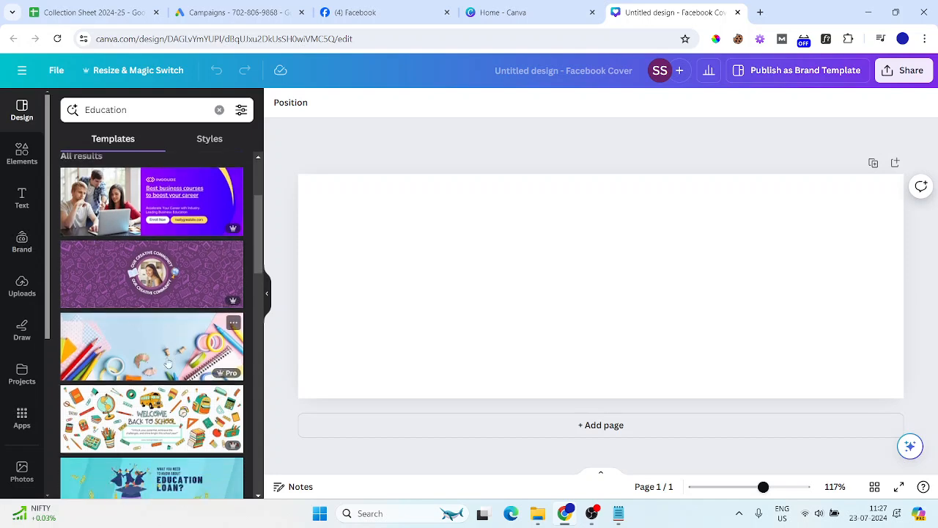
scroll(182, 376, "down", 4)
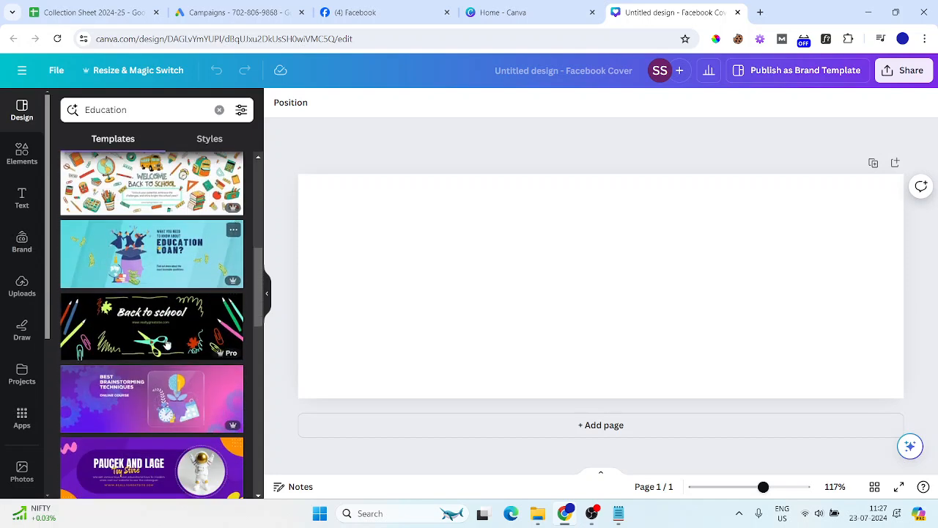
left_click(167, 312)
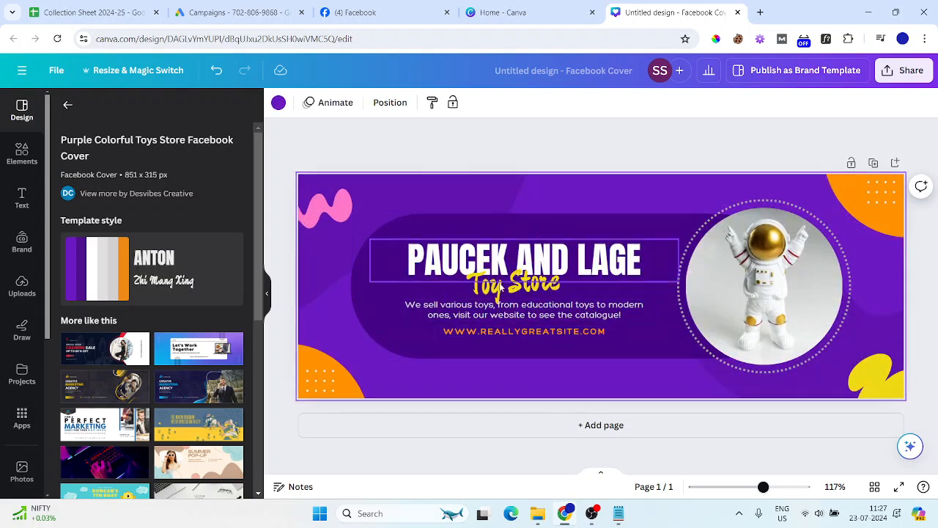
Download the cover design as a PNG and go back to Facebook
left_click(903, 70)
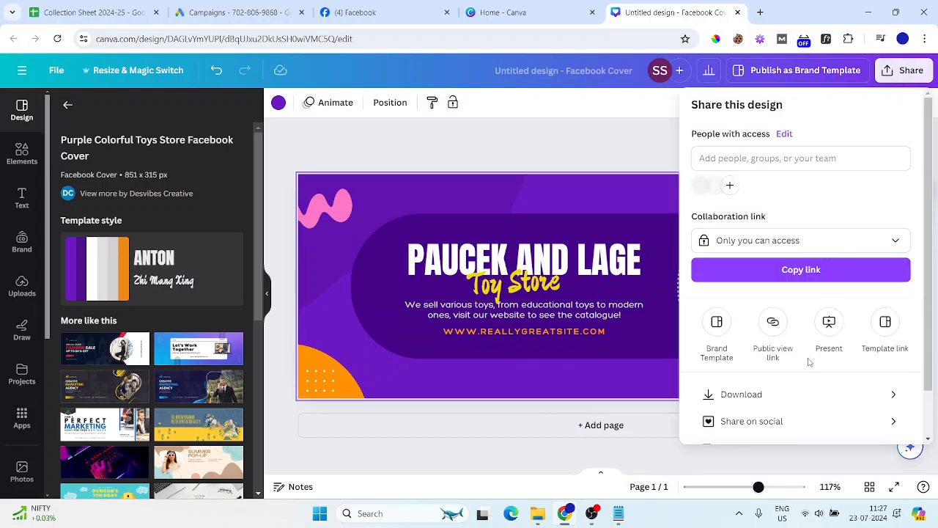
left_click(798, 396)
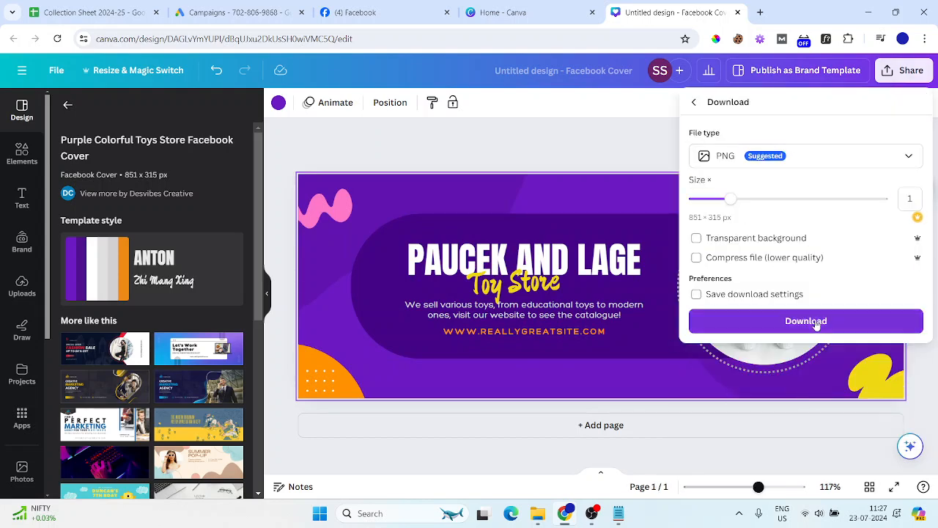
left_click(816, 325)
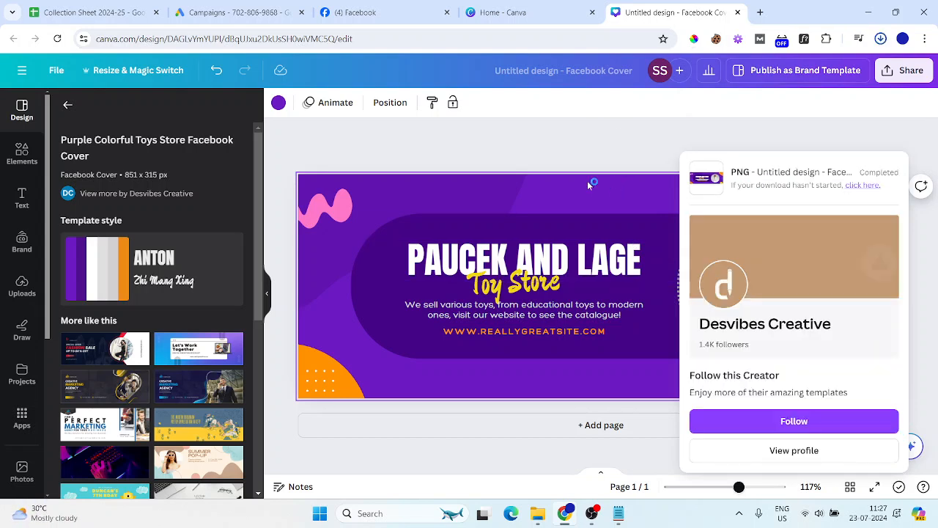
left_click(348, 13)
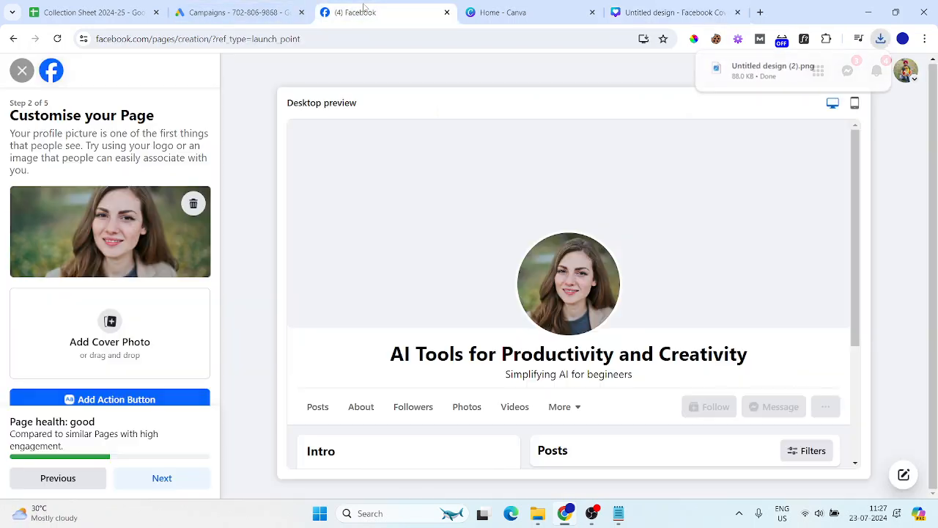
Upload 'Untitled design (2)' from Downloads as the Page's cover photo
left_click(92, 322)
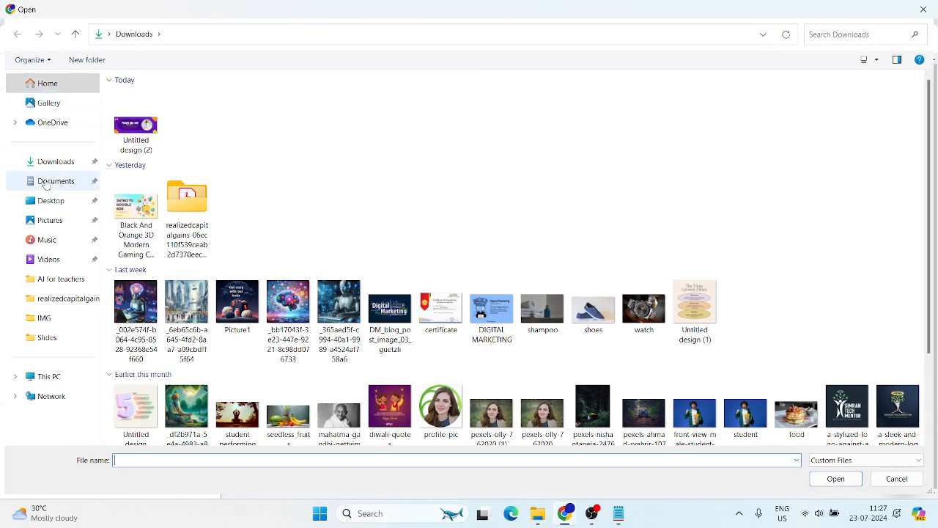
left_click(137, 110)
double_click(136, 115)
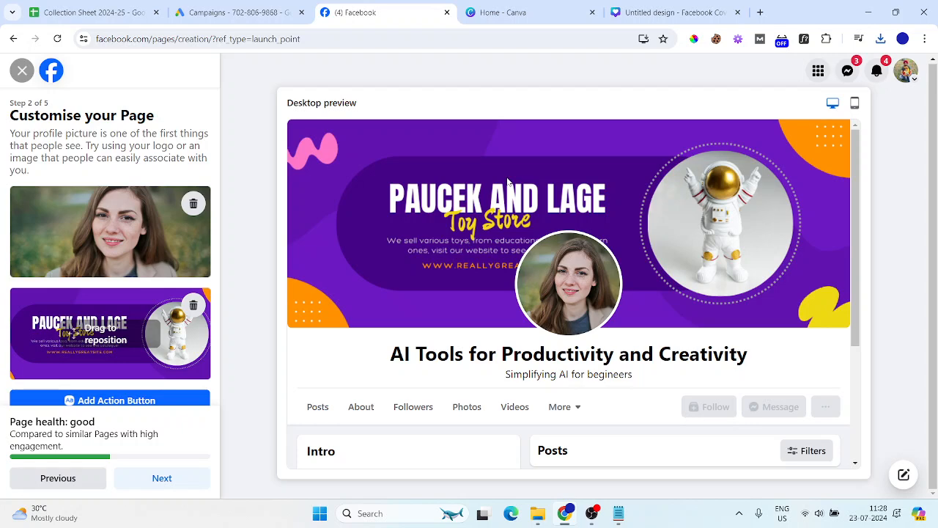
Start adding an action button to the Page, then dismiss its introduction dialog
scroll(103, 319, "down", 1)
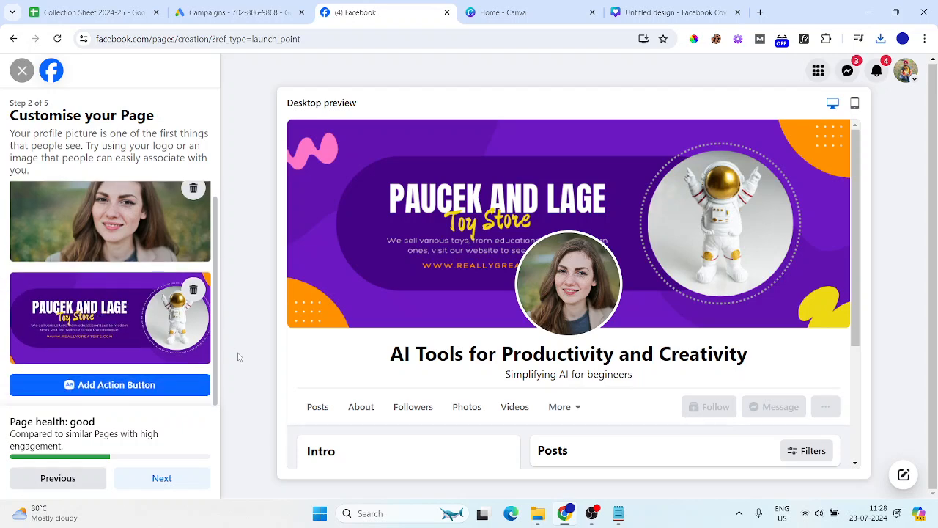
left_click(108, 391)
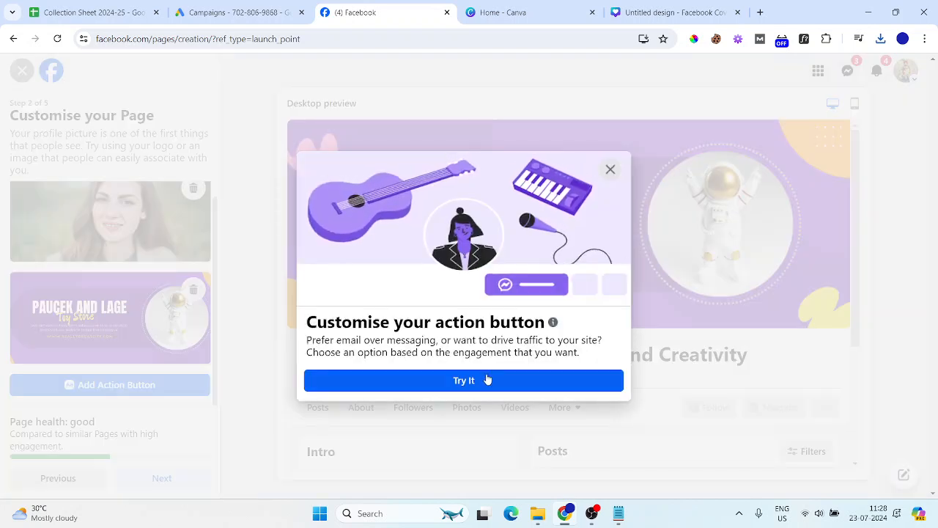
left_click(611, 170)
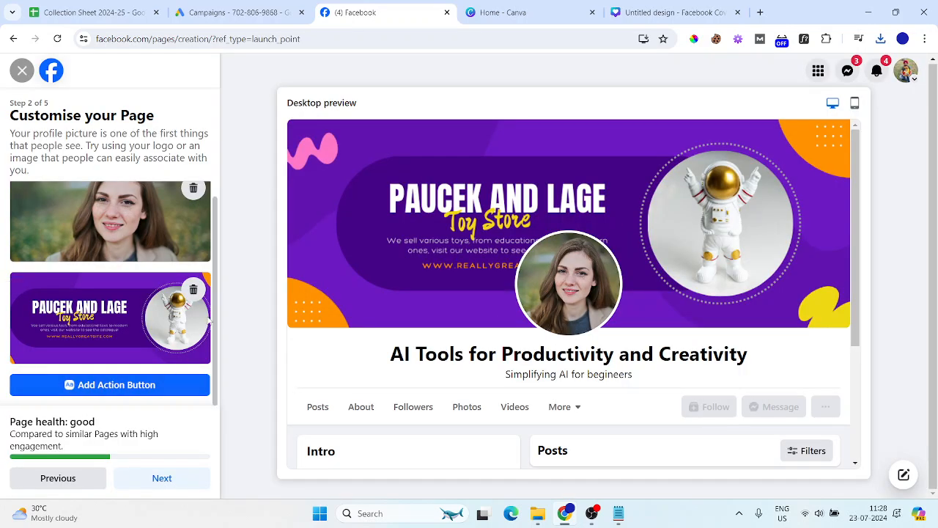
Reopen Add Action Button and choose Try It to see the action button options
left_click(204, 385)
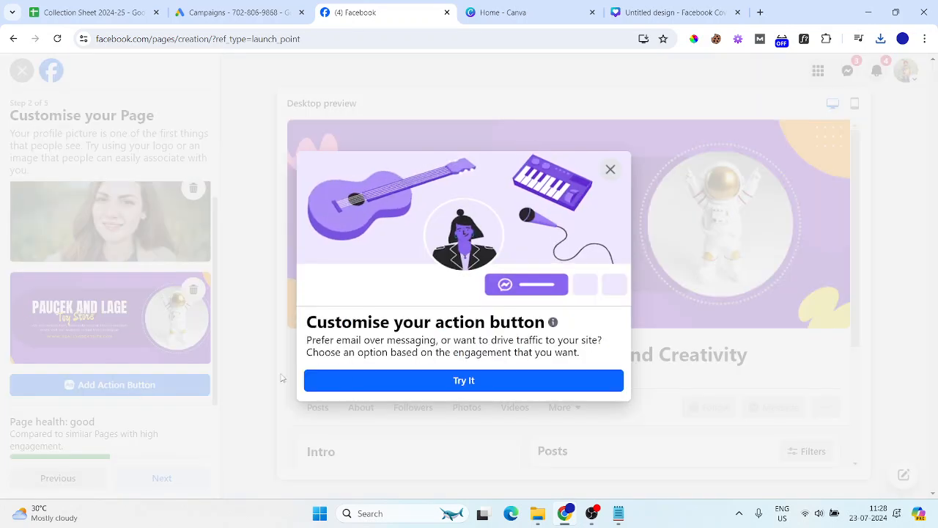
left_click(401, 380)
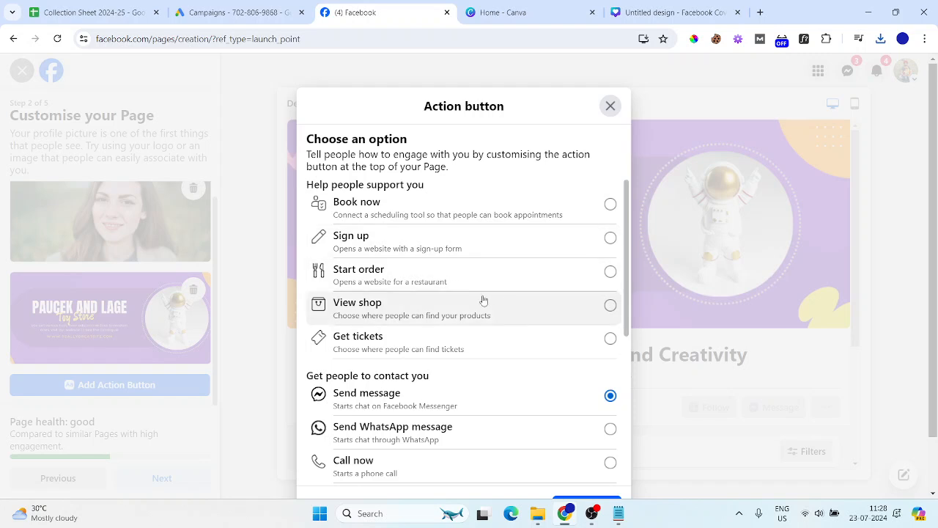
Compare the Call now and Book now options, settling on Call now for the action button
scroll(477, 300, "down", 2)
left_click(611, 345)
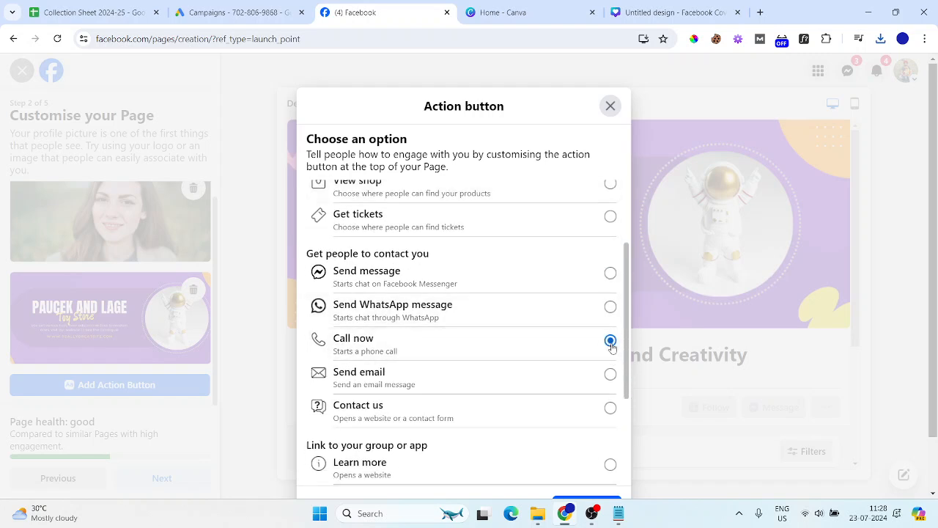
scroll(431, 350, "up", 2)
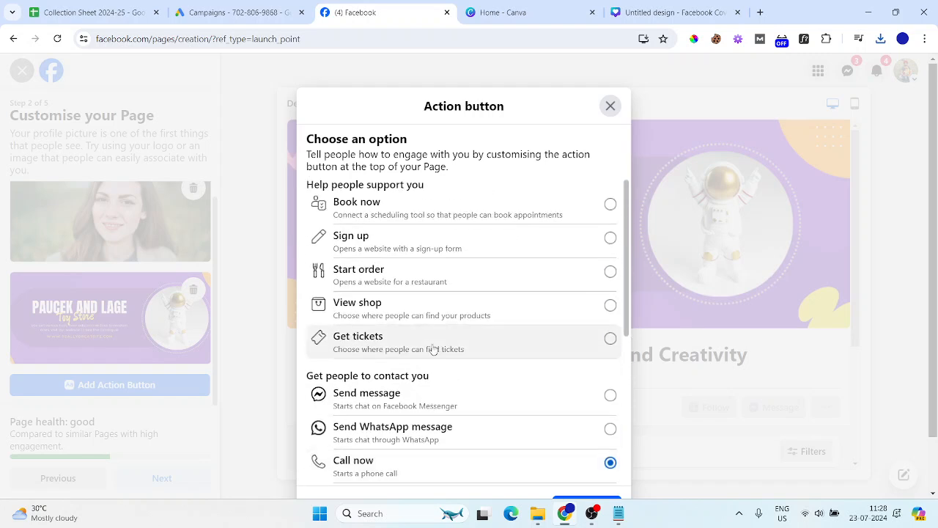
left_click(364, 215)
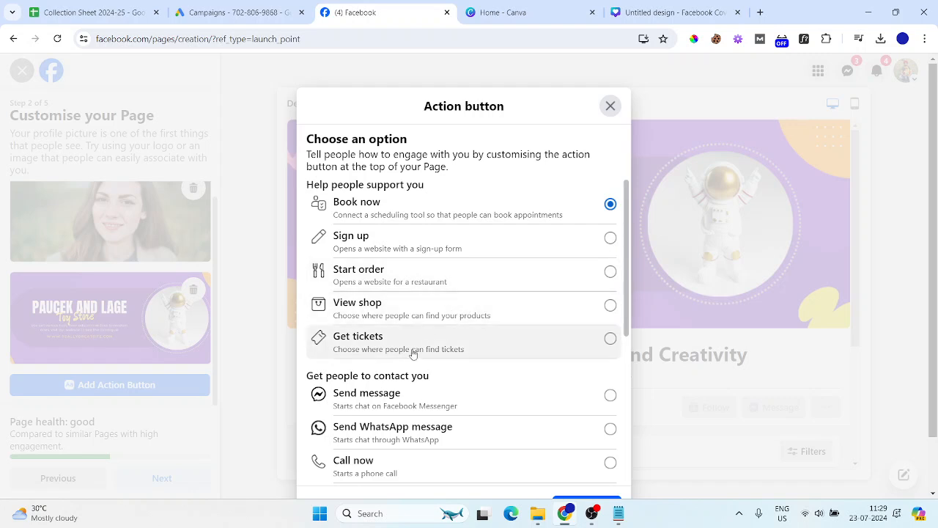
scroll(544, 370, "down", 3)
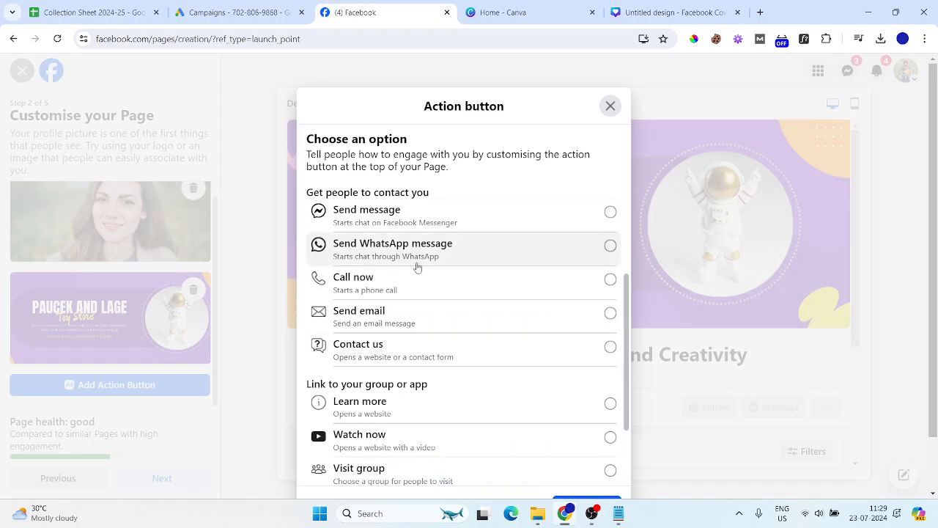
scroll(415, 257, "up", 1)
scroll(417, 268, "down", 1)
scroll(461, 247, "up", 3)
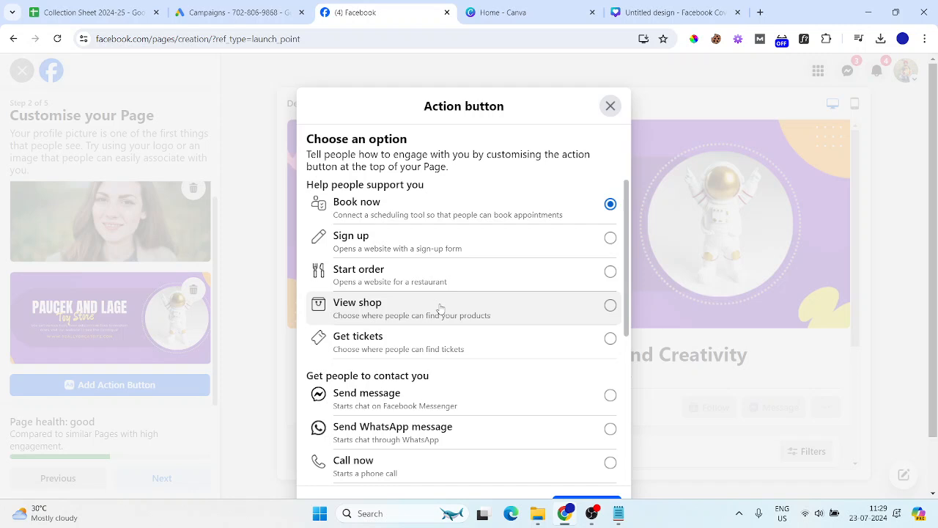
scroll(441, 308, "down", 2)
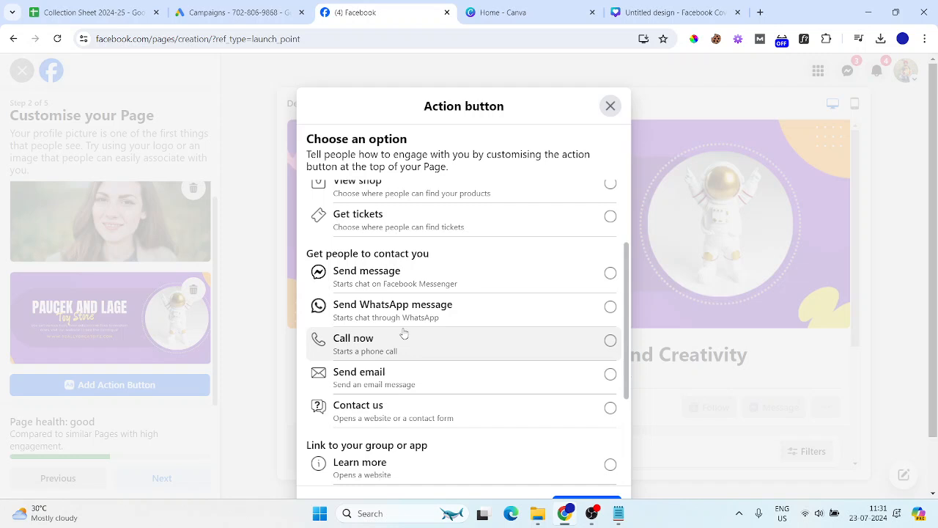
left_click(609, 343)
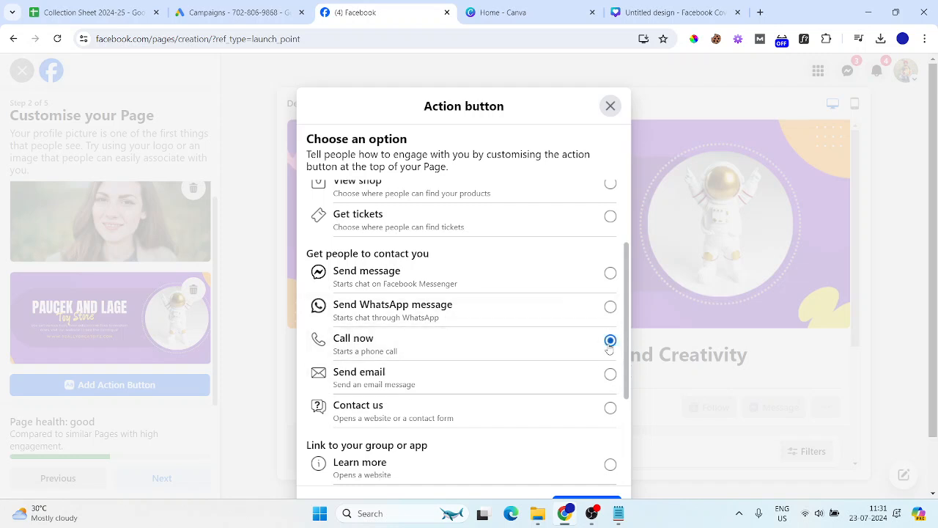
scroll(488, 331, "down", 3)
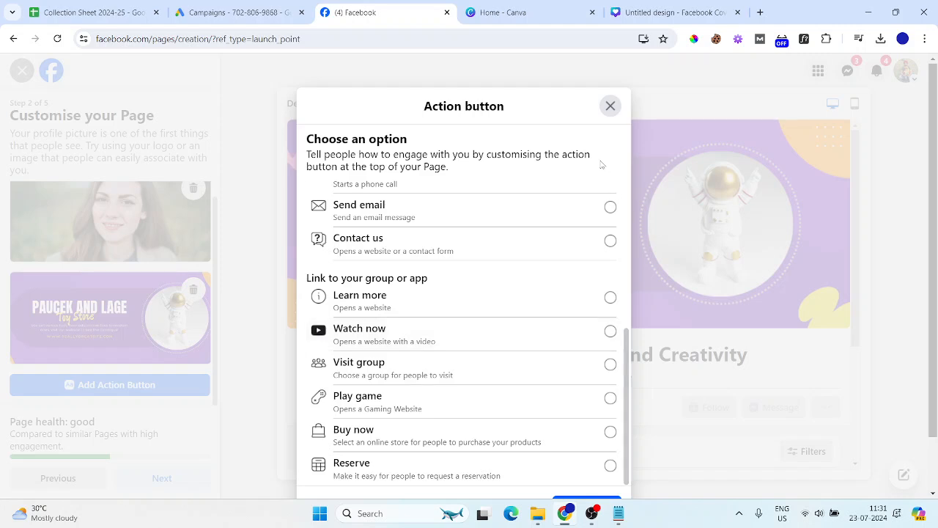
Give the Call now button a phone number with India +91 country code and save it
left_click(609, 497)
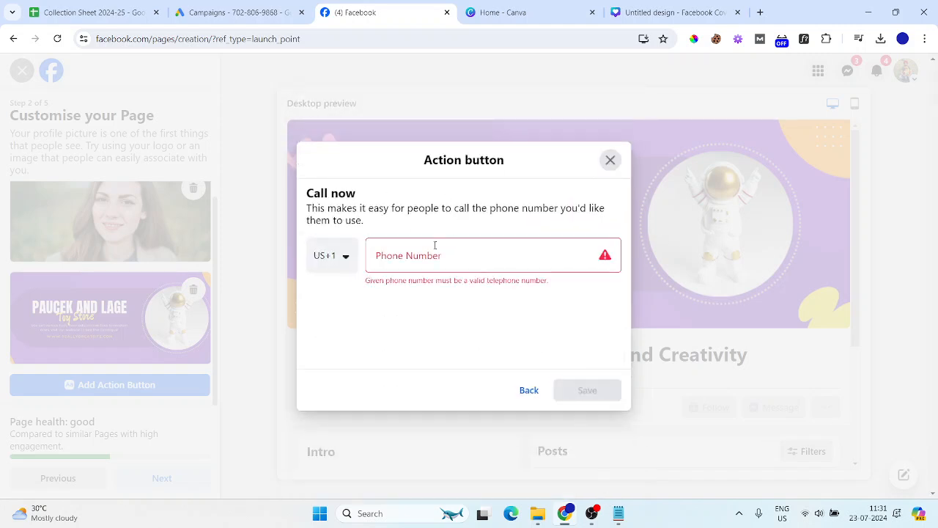
left_click(350, 262)
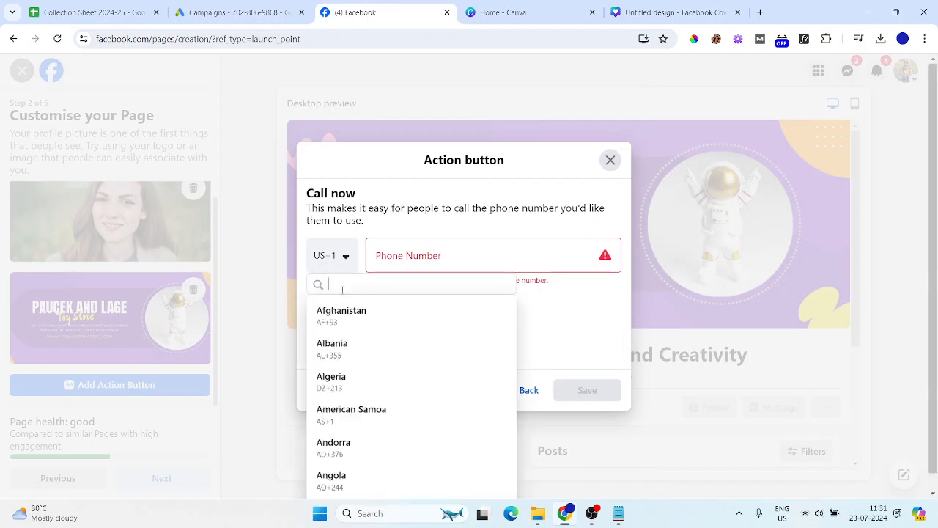
type("+91")
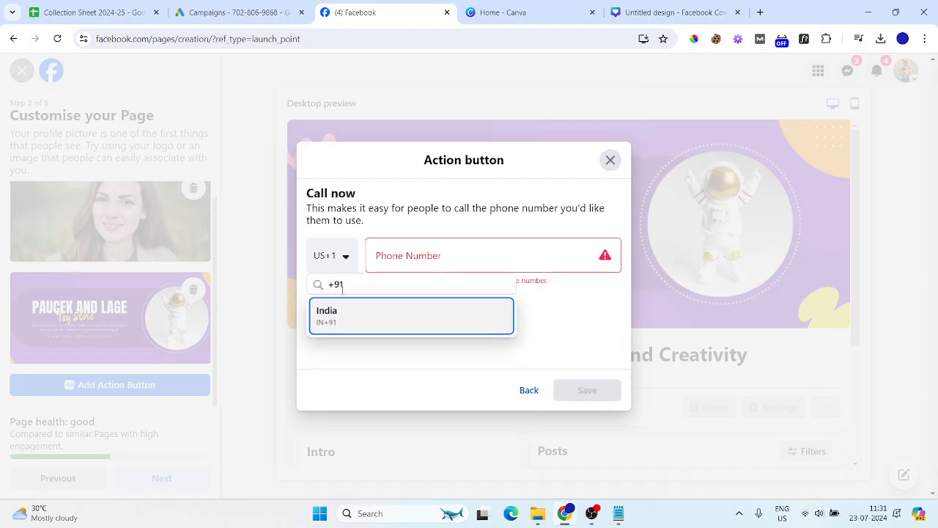
left_click(322, 329)
left_click(434, 260)
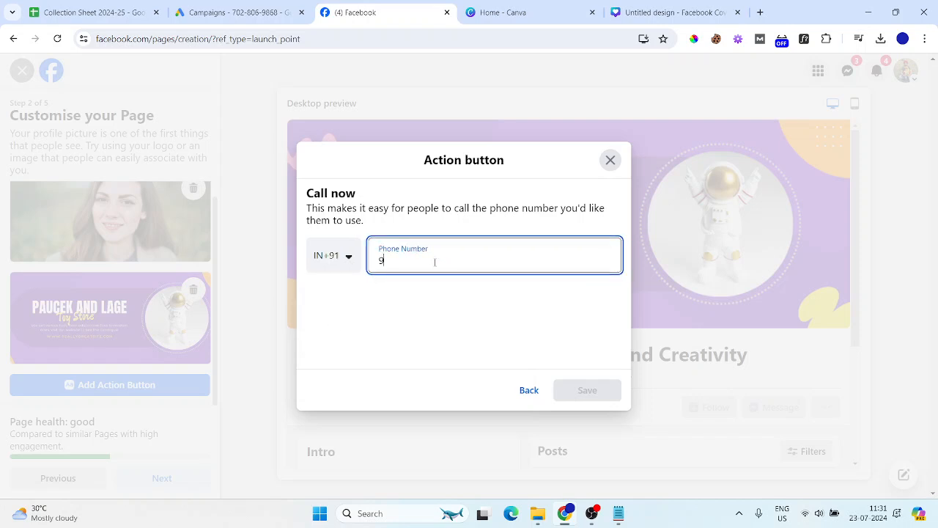
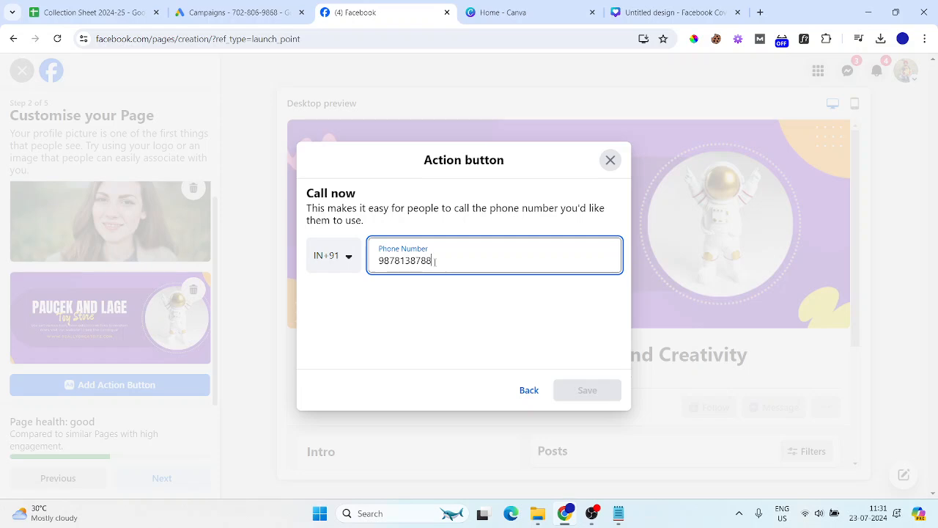
left_click(594, 391)
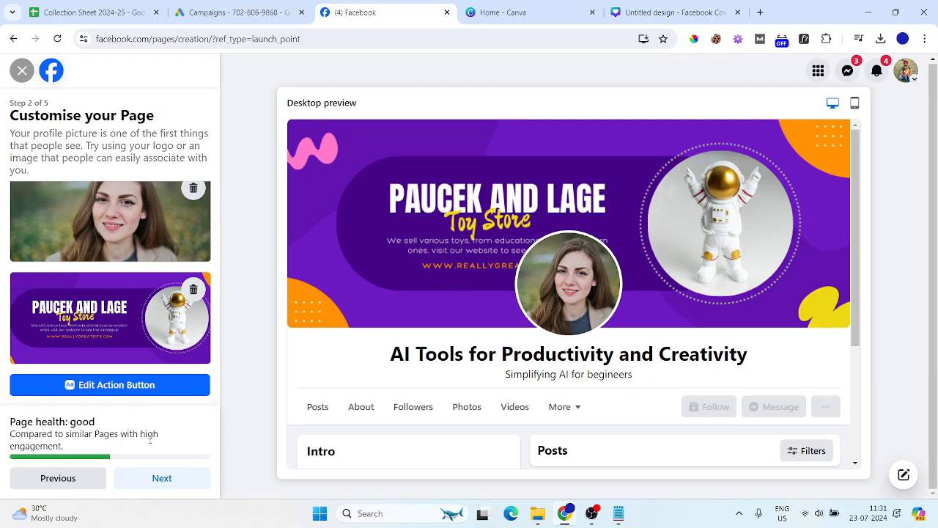
Move on to Connect WhatsApp and skip it to reach Build your Page audience
left_click(173, 485)
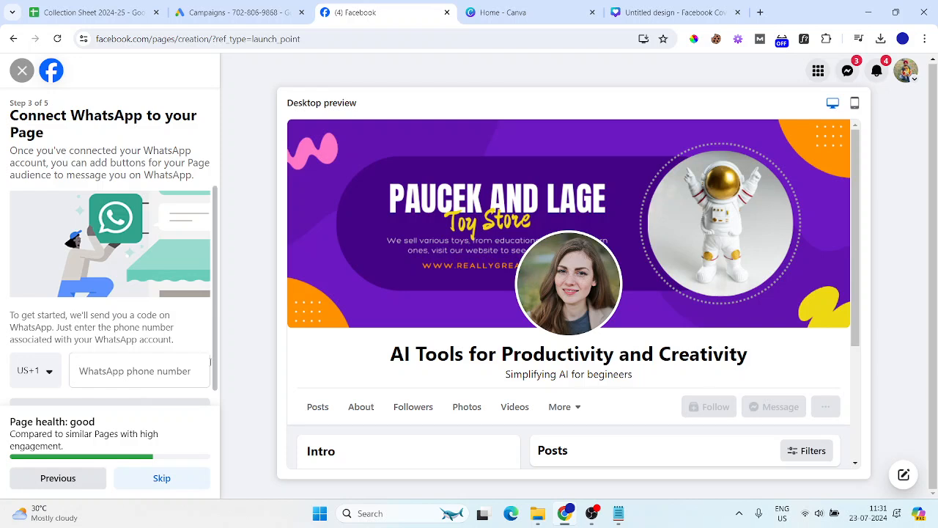
scroll(138, 206, "down", 1)
left_click_drag(31, 114, 114, 117)
left_click(66, 143)
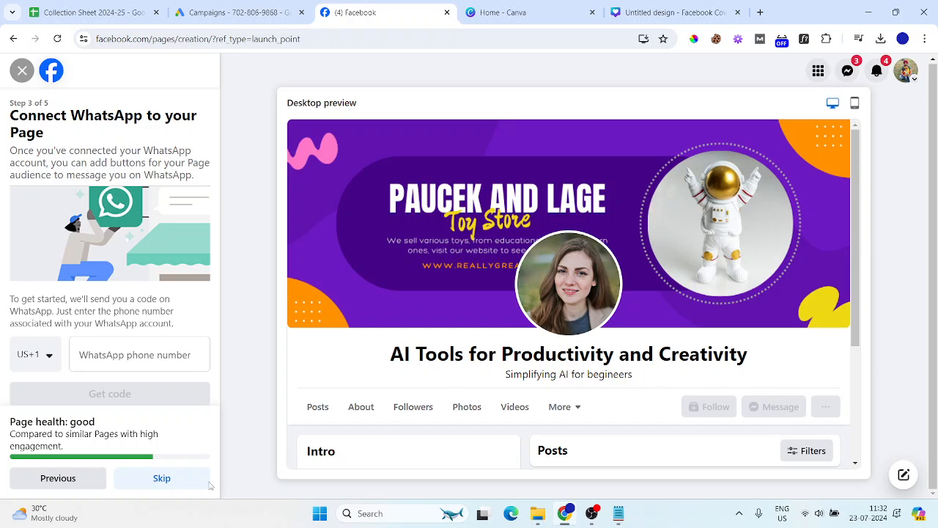
left_click(180, 483)
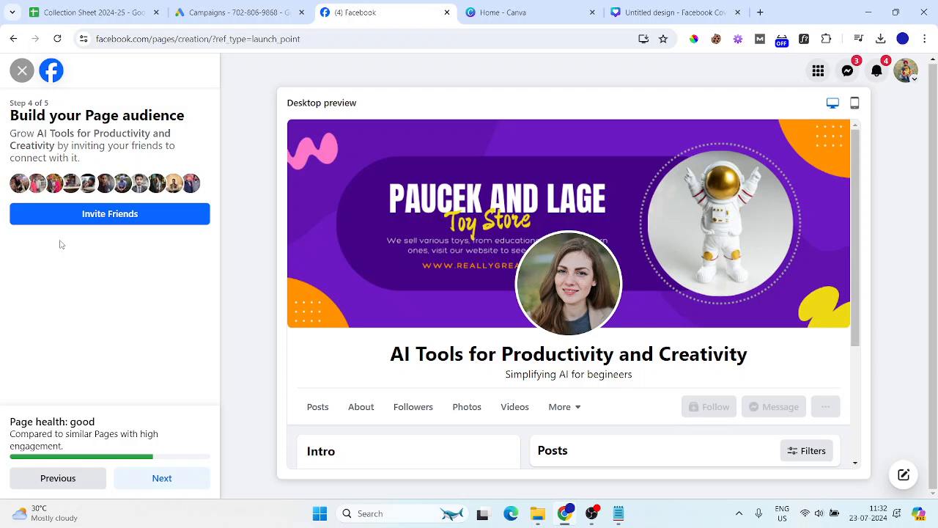
left_click(86, 213)
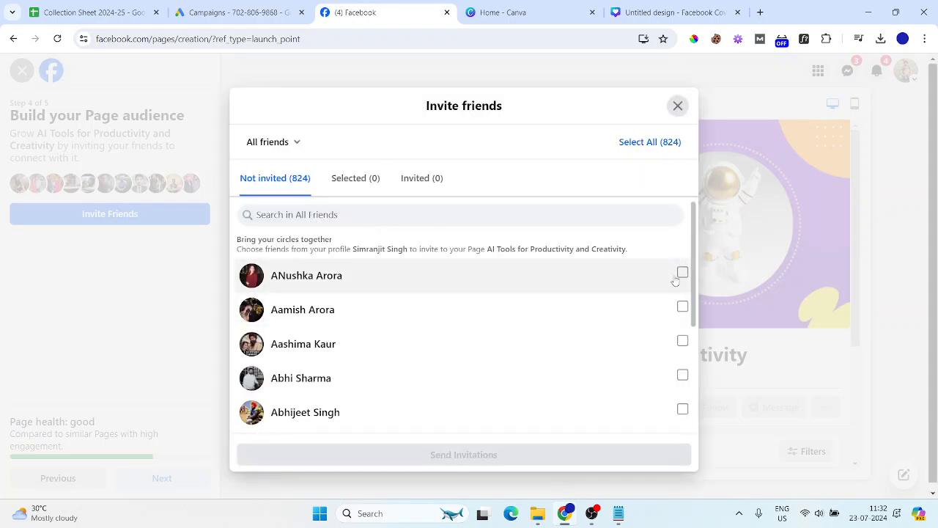
left_click(642, 142)
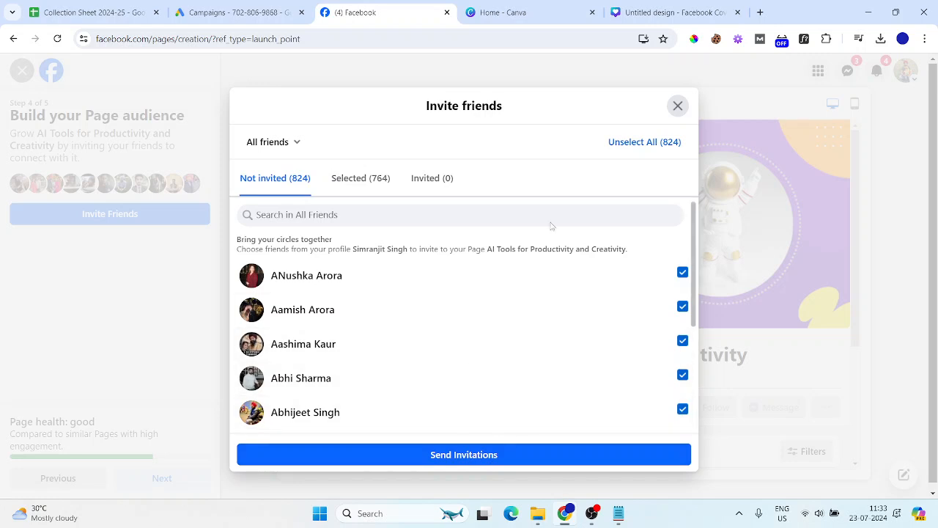
left_click(676, 107)
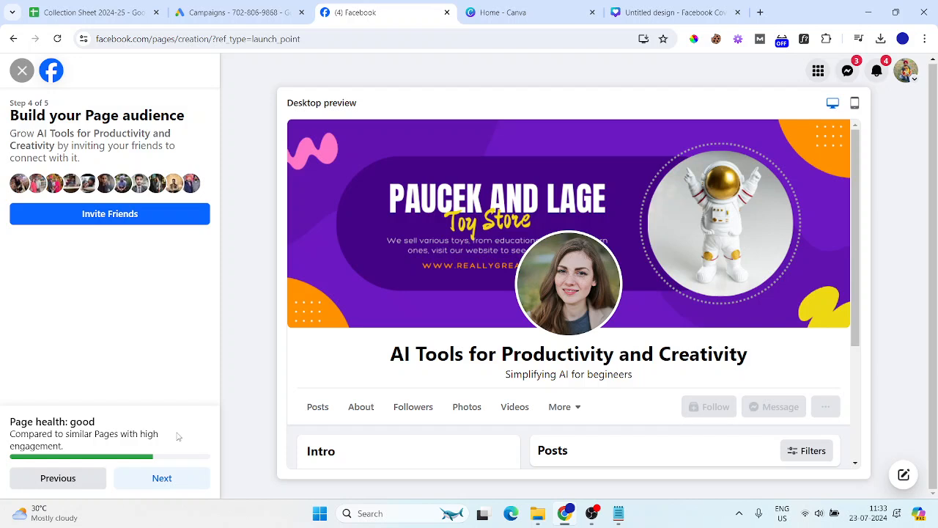
Finish the Page setup, then close the welcome dialog and the acting-as-Page notice
left_click(163, 480)
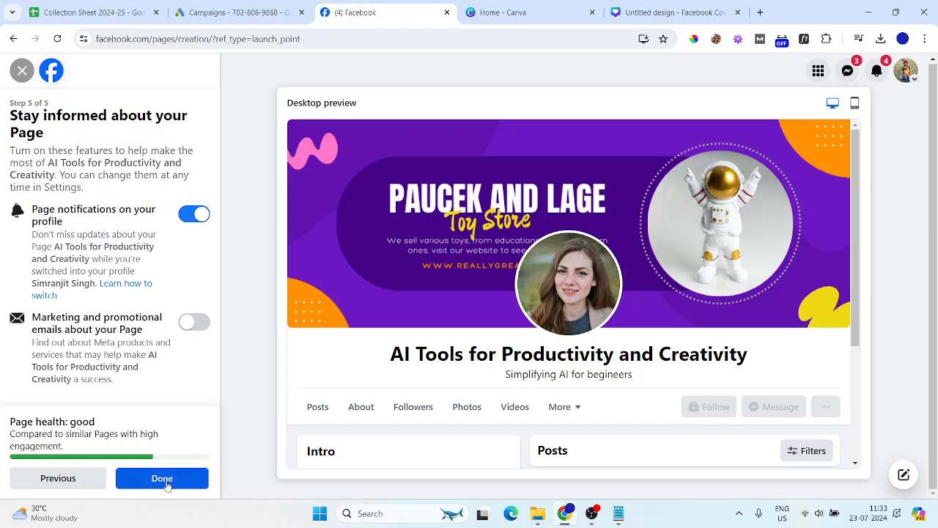
left_click(163, 480)
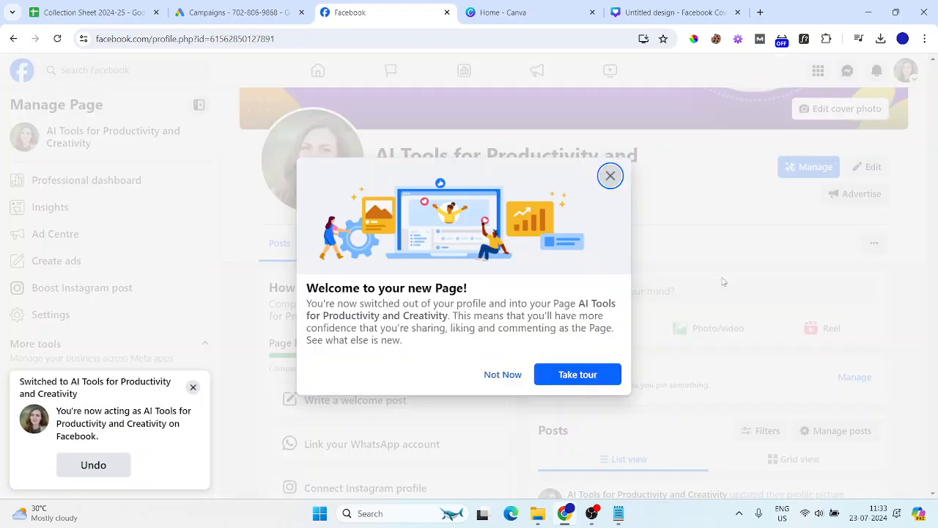
left_click(497, 379)
left_click(193, 387)
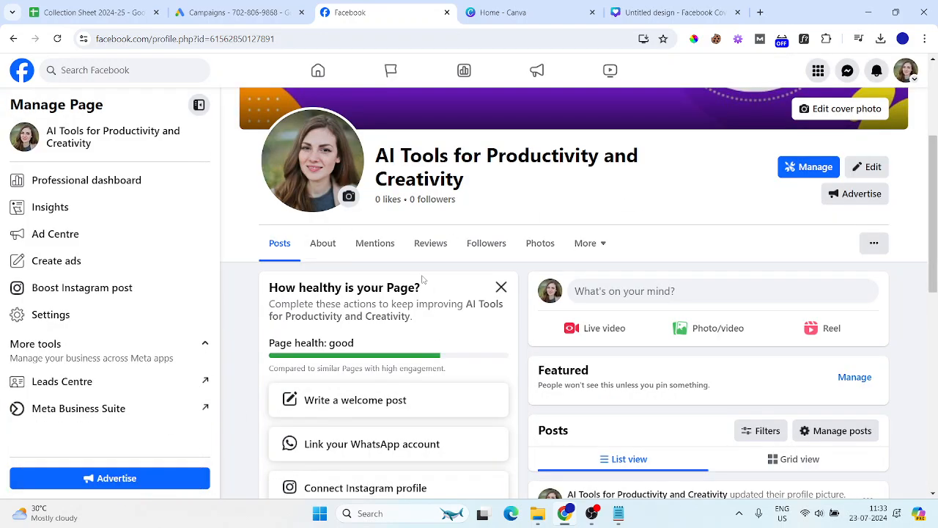
left_click(874, 245)
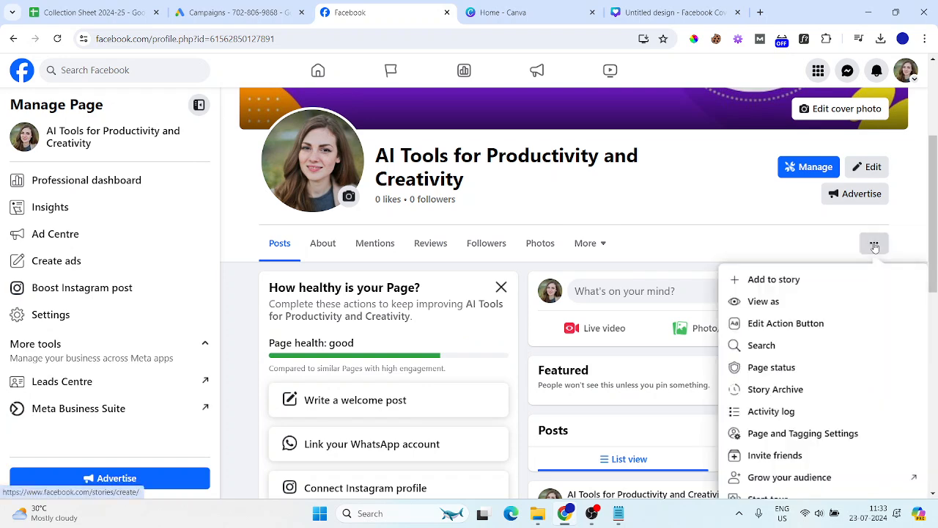
scroll(858, 327, "down", 2)
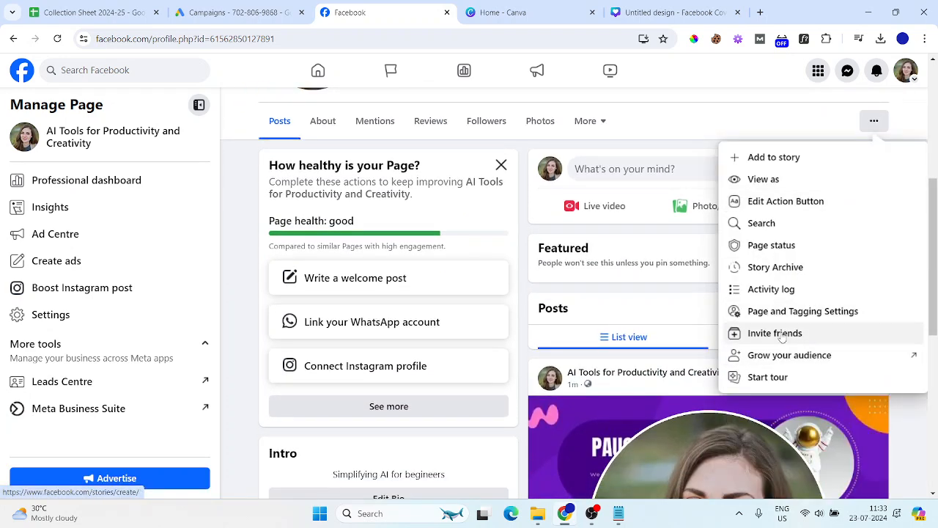
left_click(779, 333)
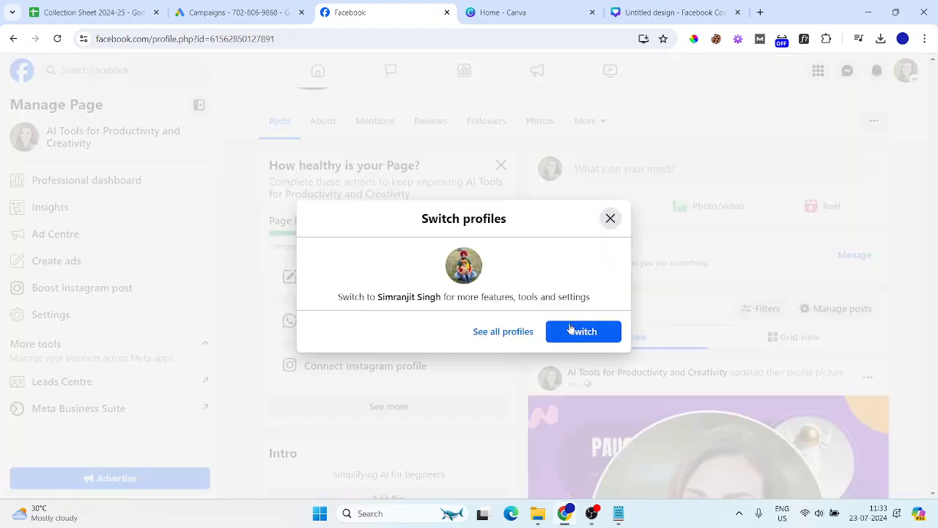
left_click(609, 217)
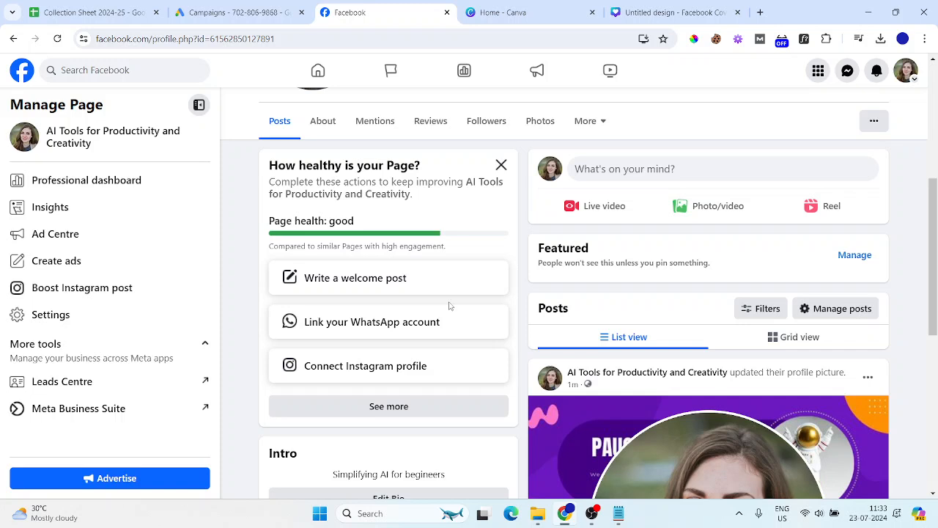
left_click(663, 176)
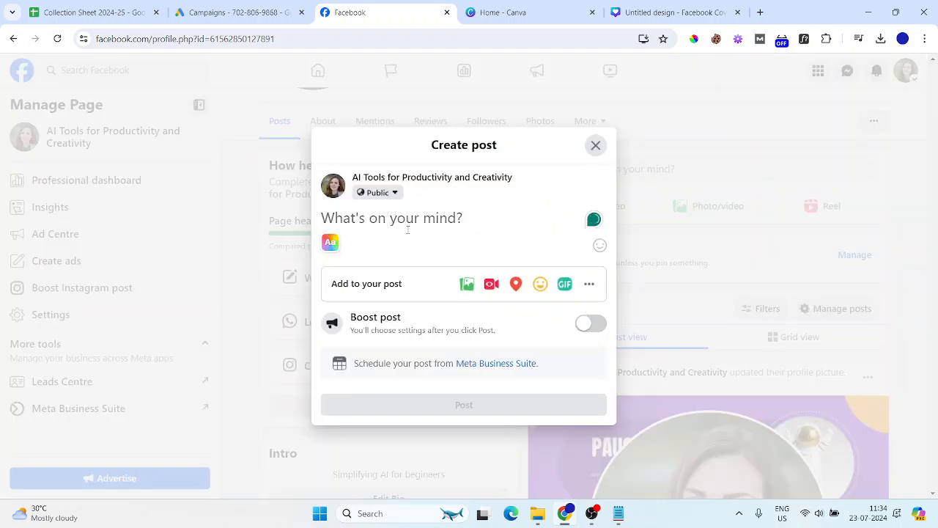
left_click(467, 285)
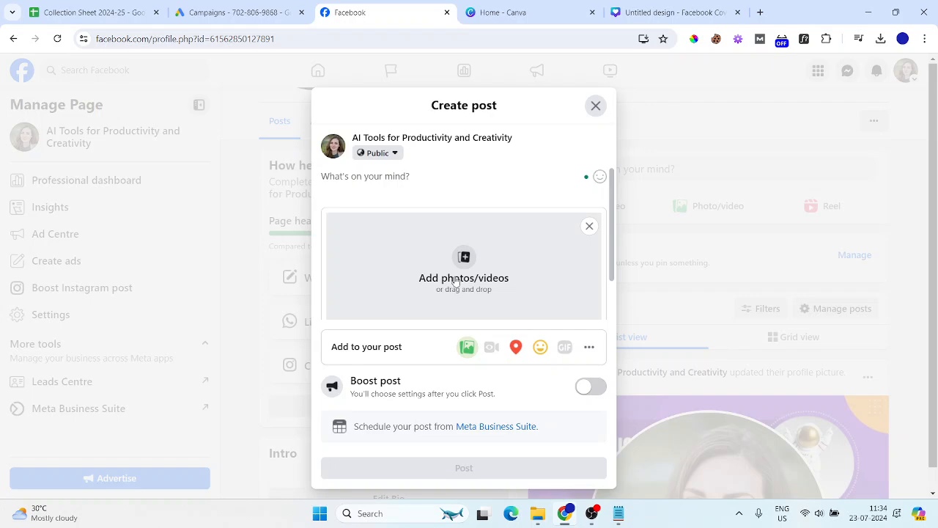
left_click(596, 106)
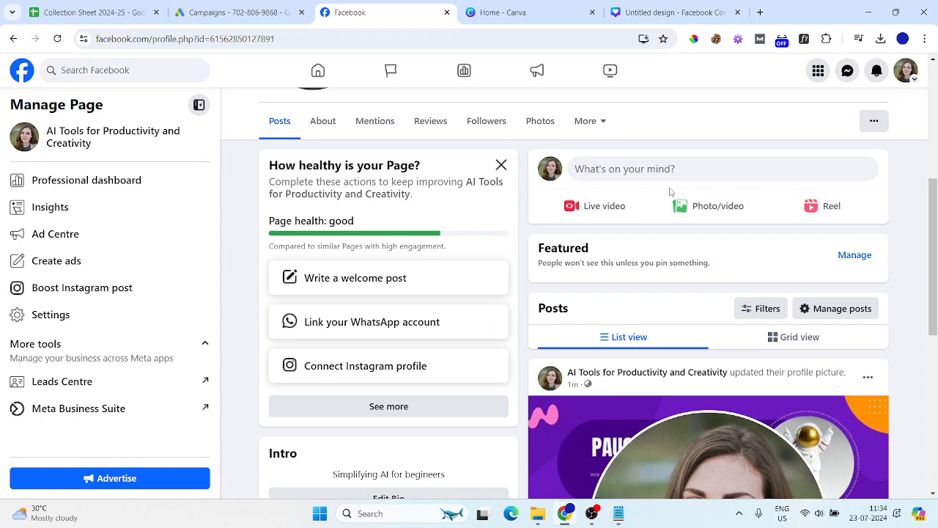
left_click(501, 164)
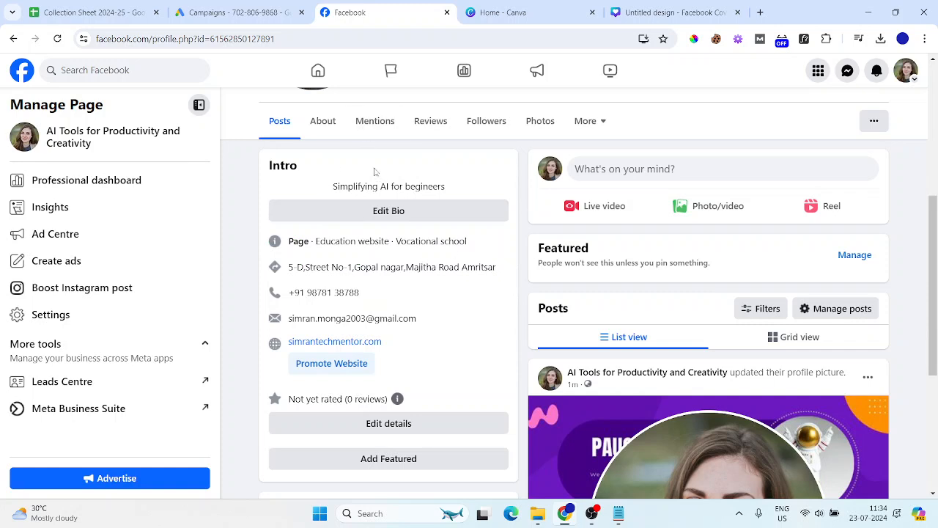
left_click(316, 71)
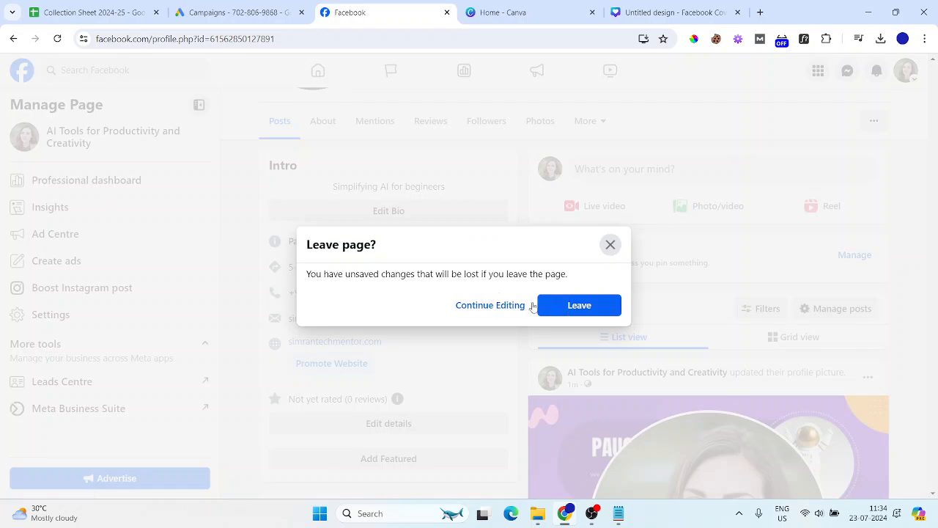
left_click(576, 309)
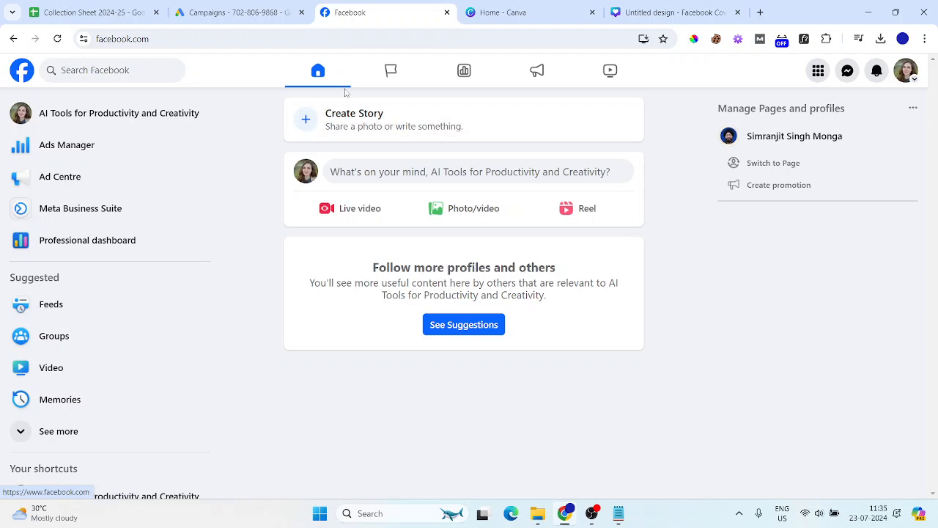
left_click(79, 112)
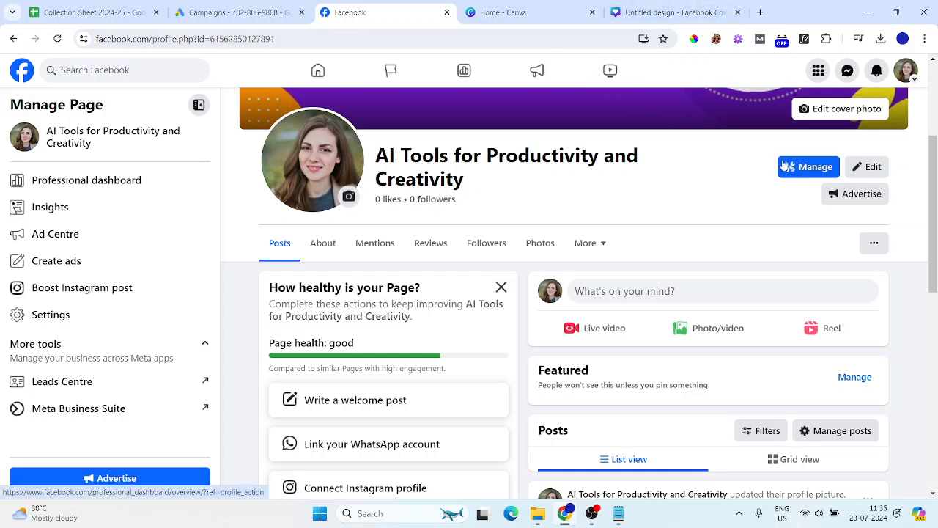
left_click(806, 167)
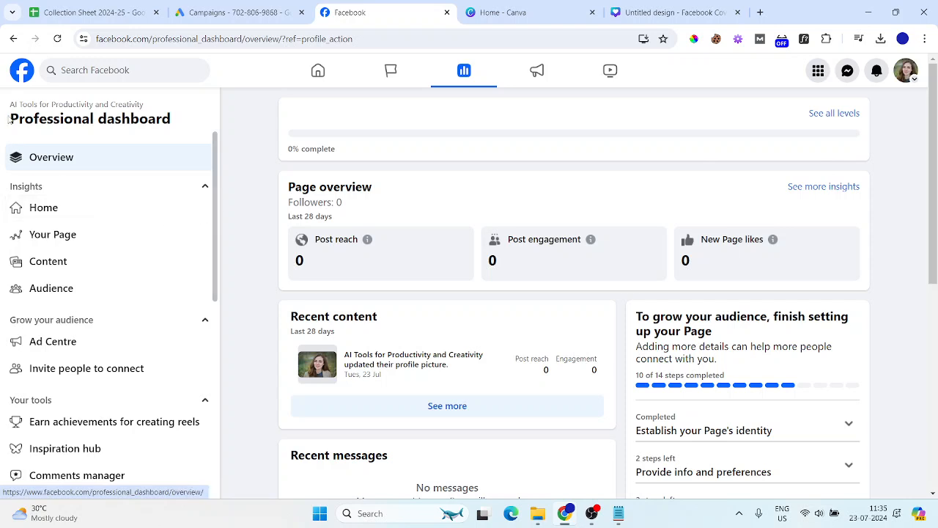
left_click(14, 39)
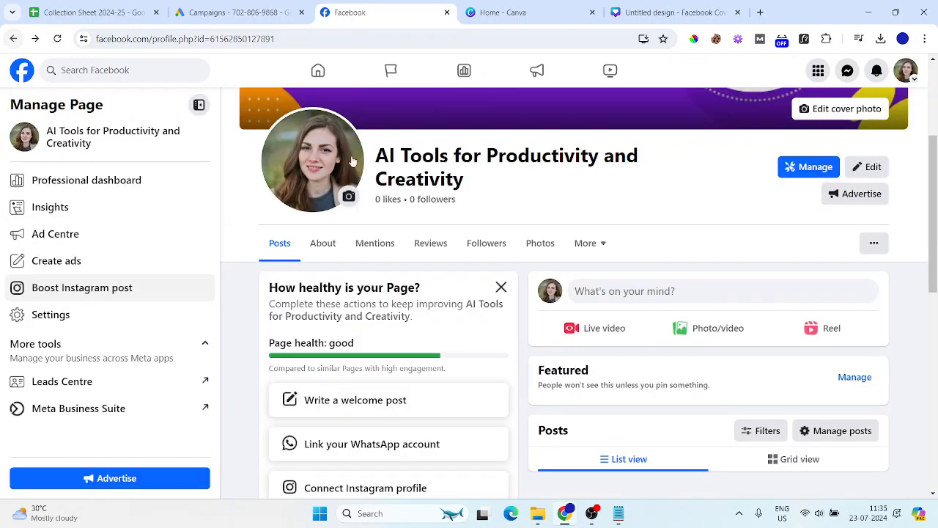
left_click(88, 195)
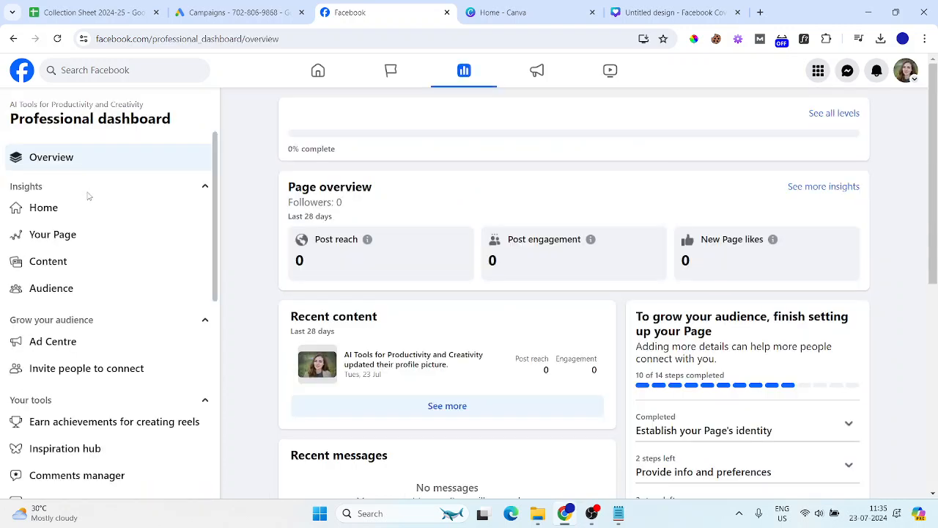
scroll(144, 291, "down", 4)
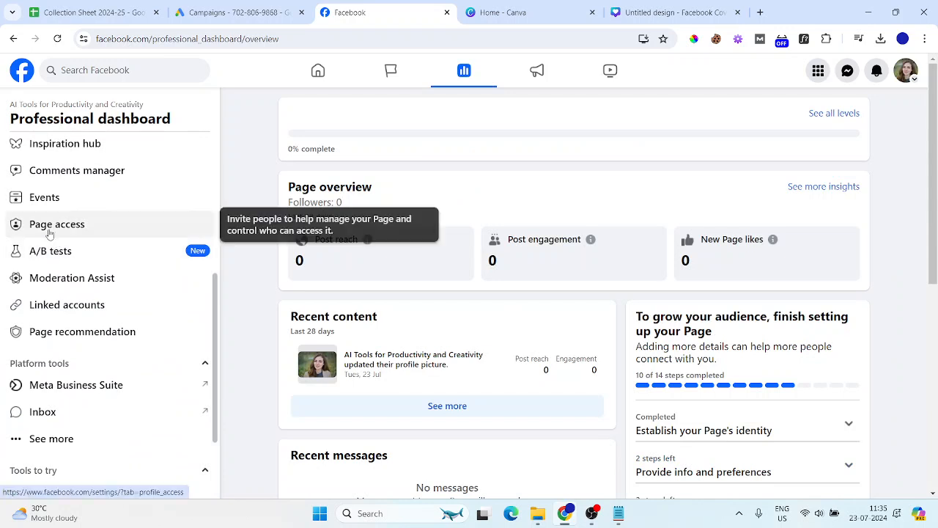
scroll(56, 247, "up", 3)
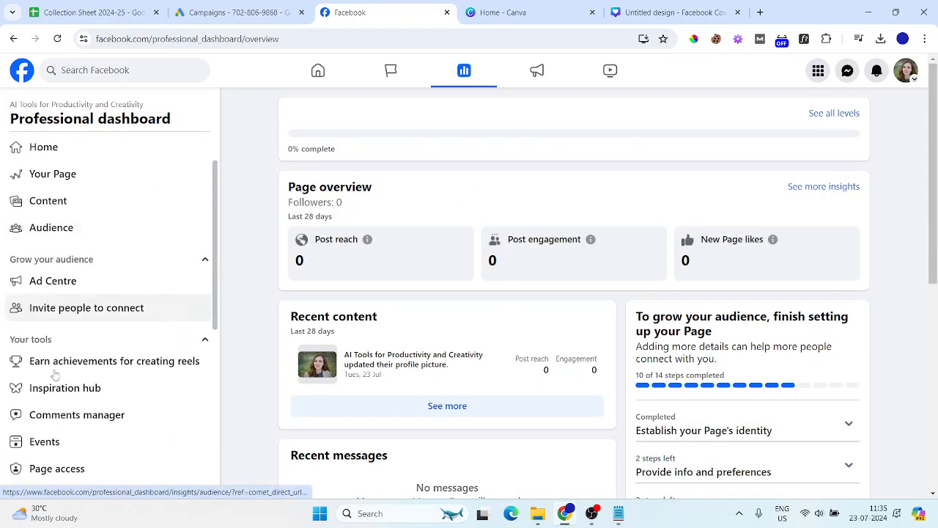
scroll(58, 411, "up", 2)
scroll(57, 411, "down", 4)
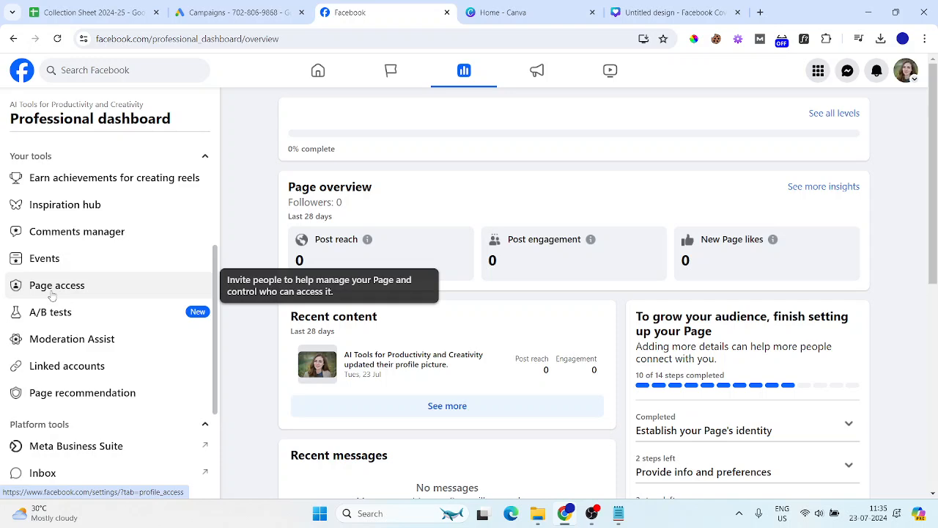
scroll(51, 294, "down", 3)
scroll(52, 294, "up", 5)
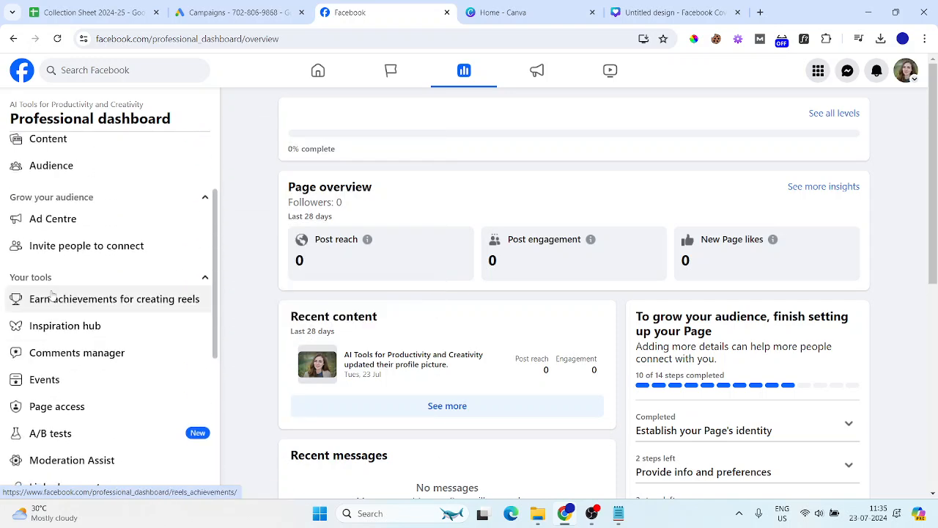
scroll(74, 383, "down", 2)
Review the Page access list and the Access and control options, then go back
left_click(66, 291)
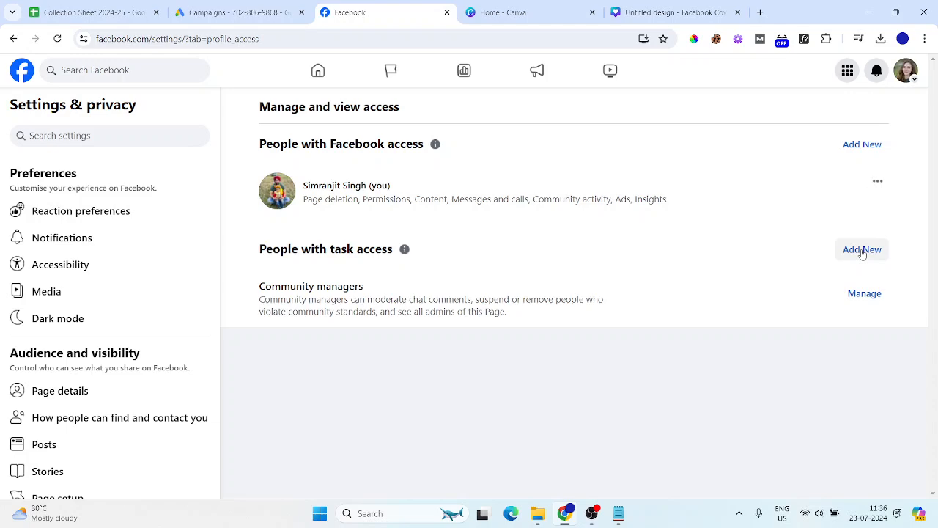
scroll(95, 319, "down", 2)
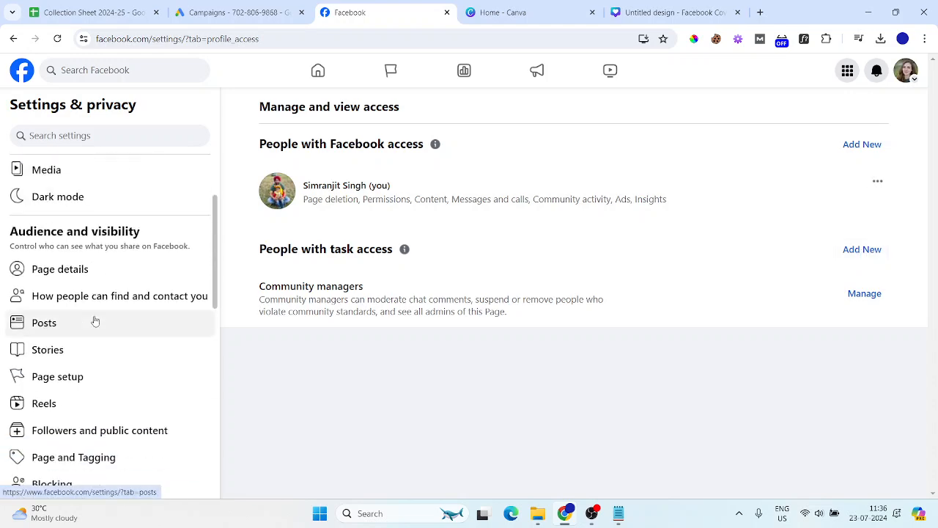
scroll(88, 373, "down", 8)
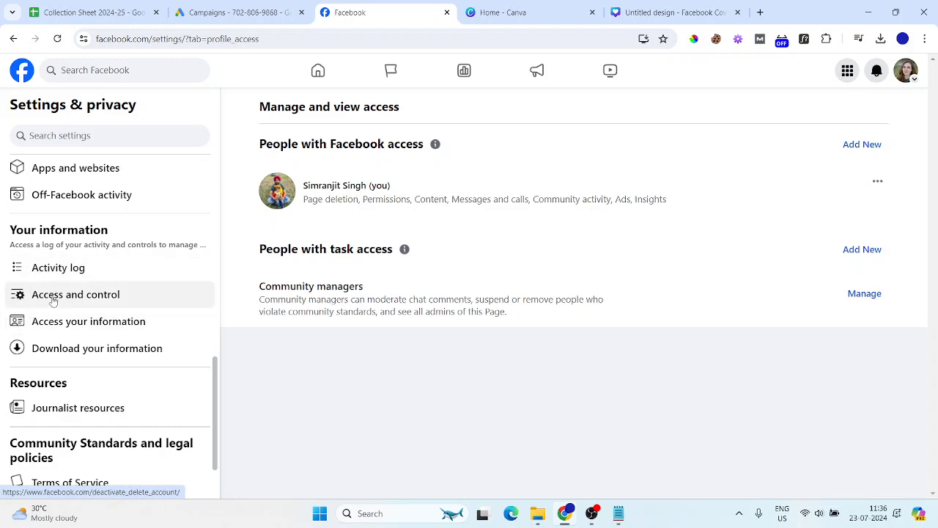
left_click(64, 302)
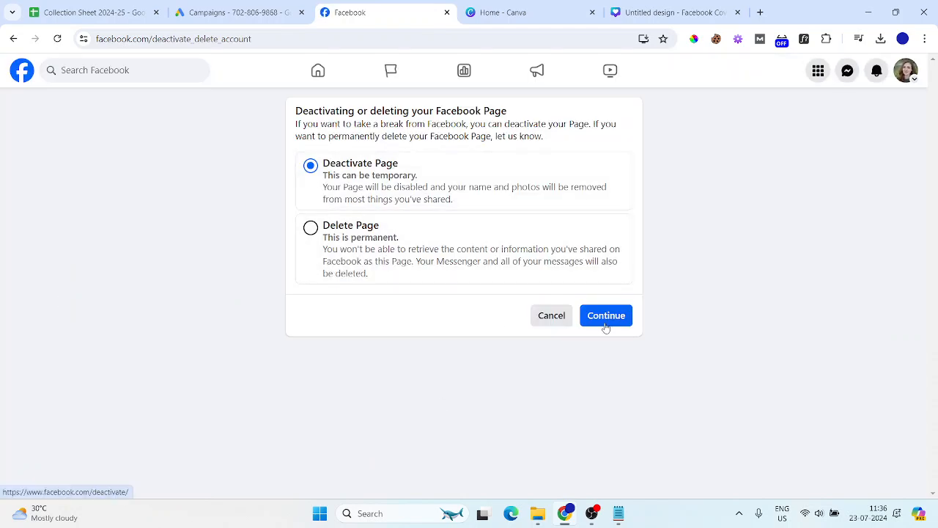
left_click(14, 40)
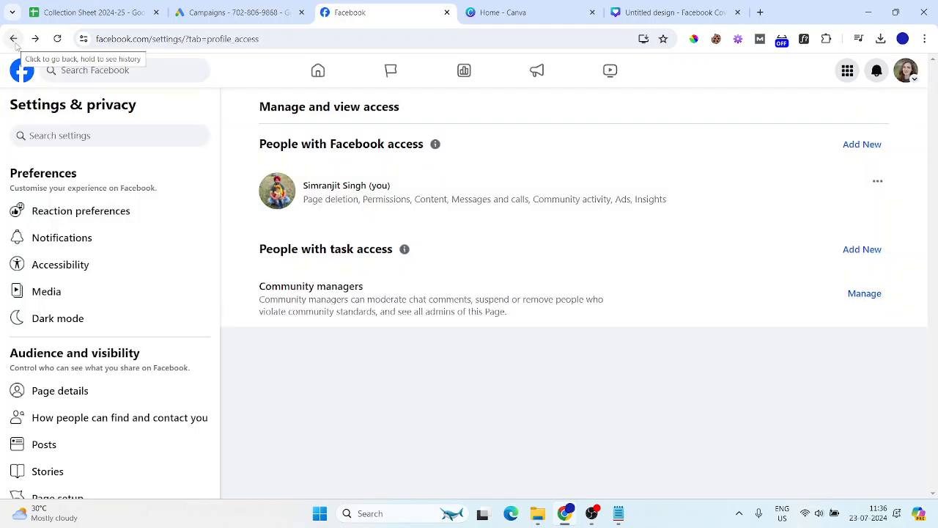
View the live Page with its cover, then return to the professional dashboard
left_click(16, 44)
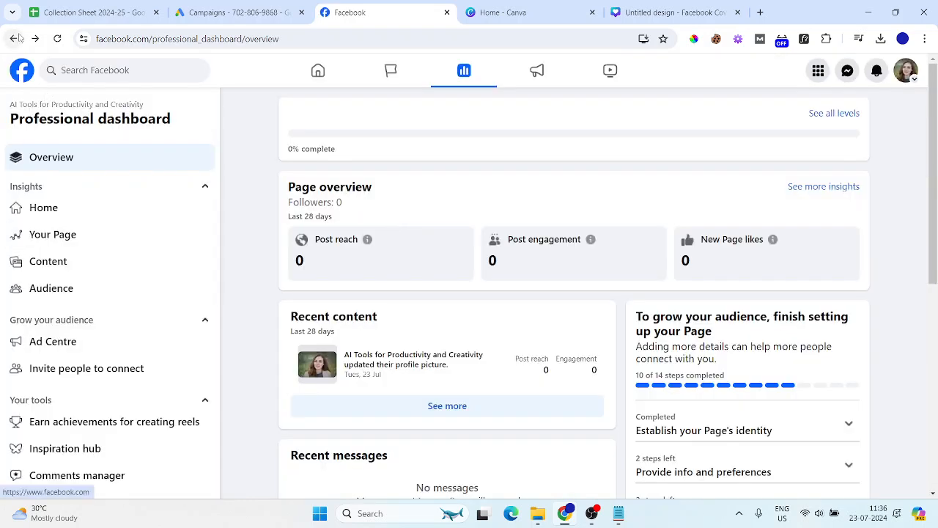
left_click(82, 243)
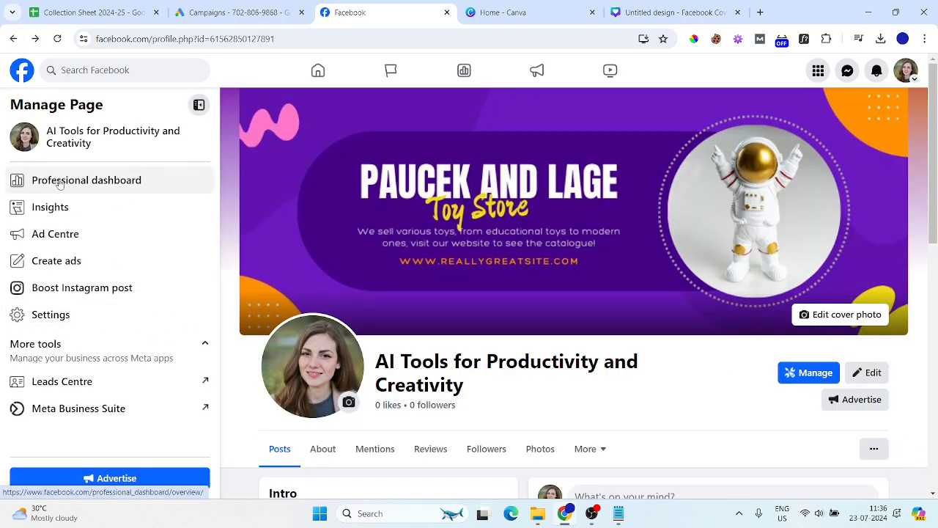
left_click(60, 182)
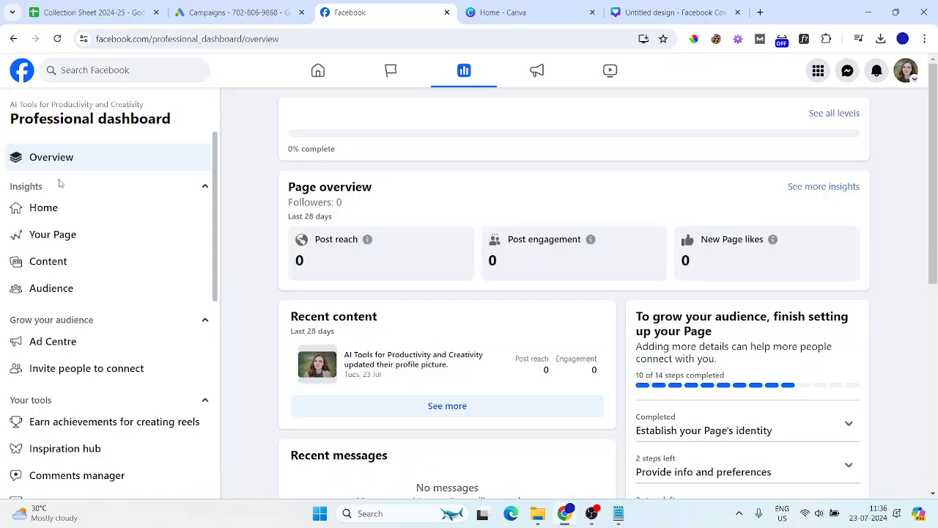
Look over the Page access settings again and return to the dashboard overview
scroll(62, 293, "down", 4)
scroll(81, 309, "down", 1)
scroll(81, 314, "up", 3)
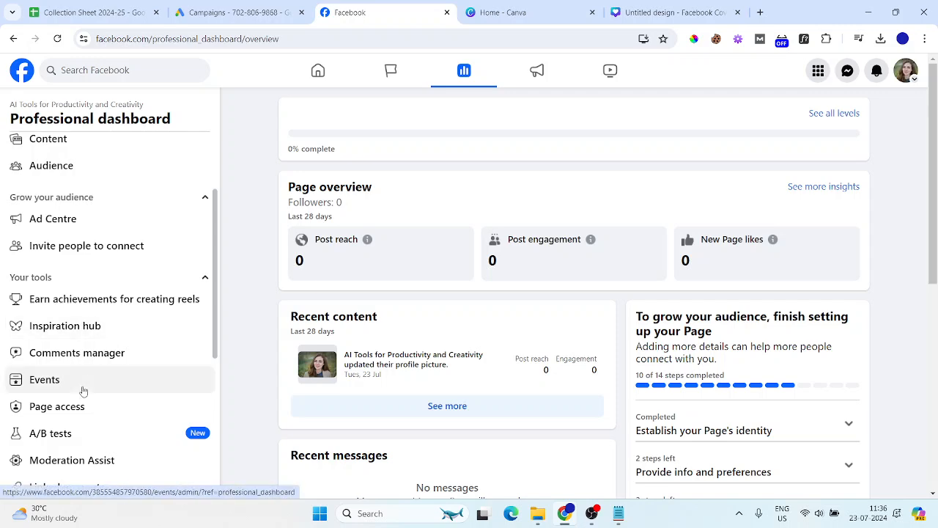
scroll(82, 391, "down", 1)
left_click(83, 345)
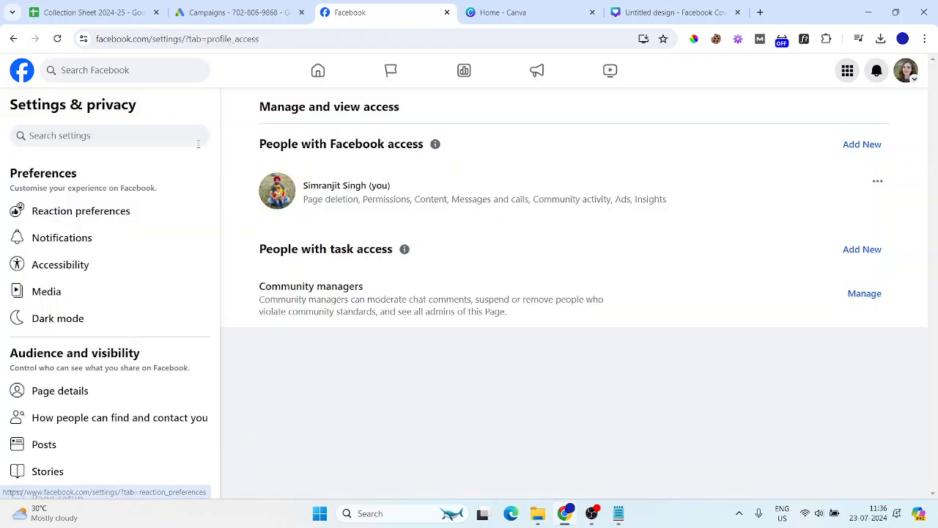
scroll(111, 300, "down", 5)
scroll(109, 303, "down", 4)
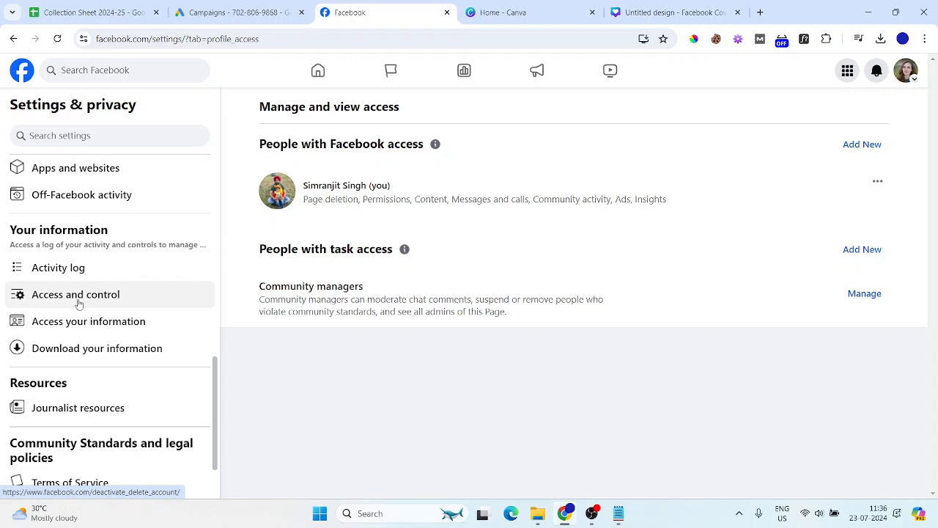
scroll(80, 303, "up", 8)
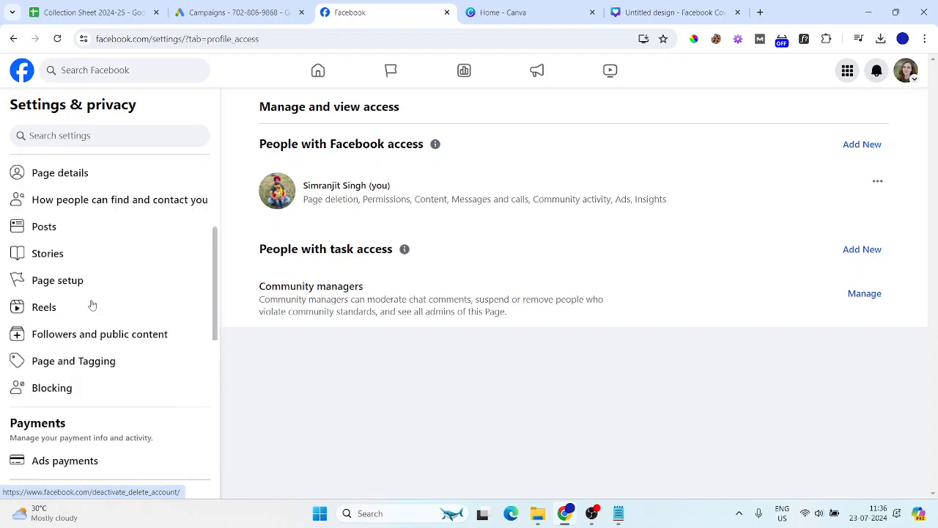
left_click(20, 66)
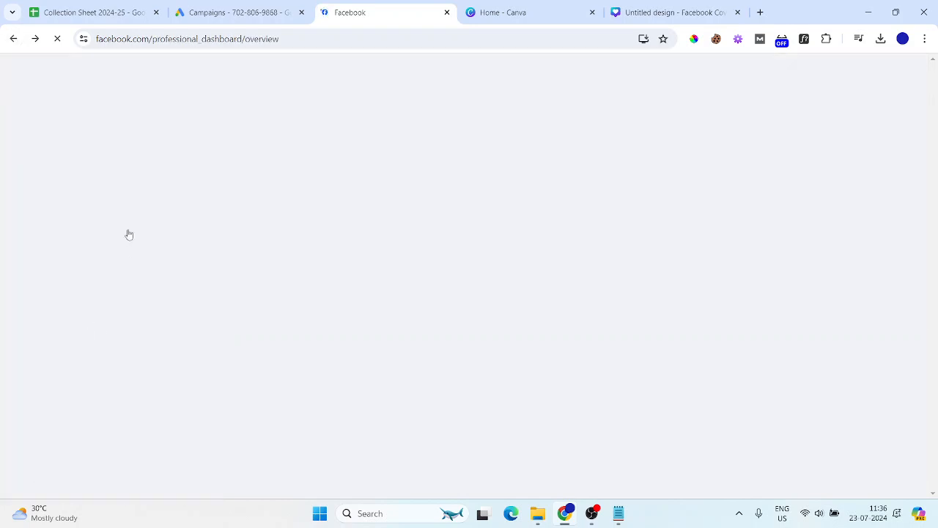
scroll(80, 370, "down", 3)
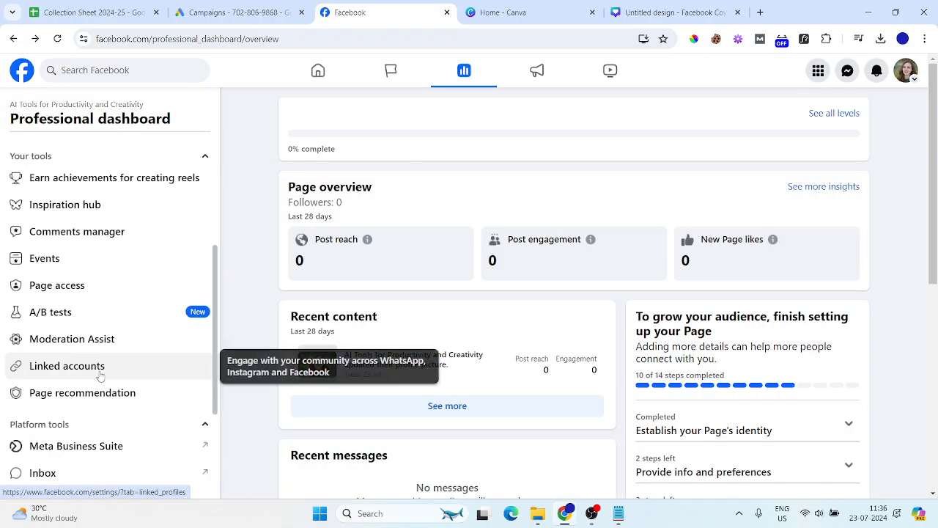
Open Linked accounts and view the Instagram connection details for the Page
left_click(62, 366)
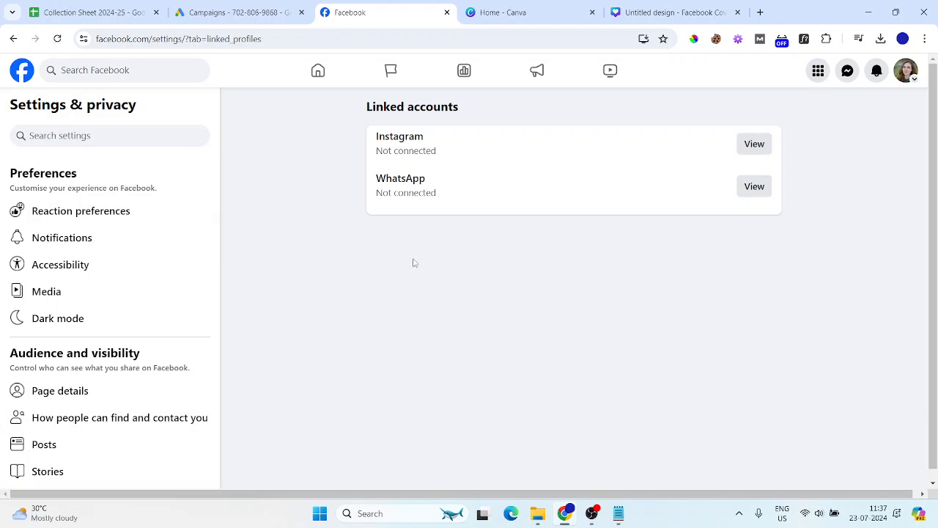
left_click_drag(378, 137, 426, 138)
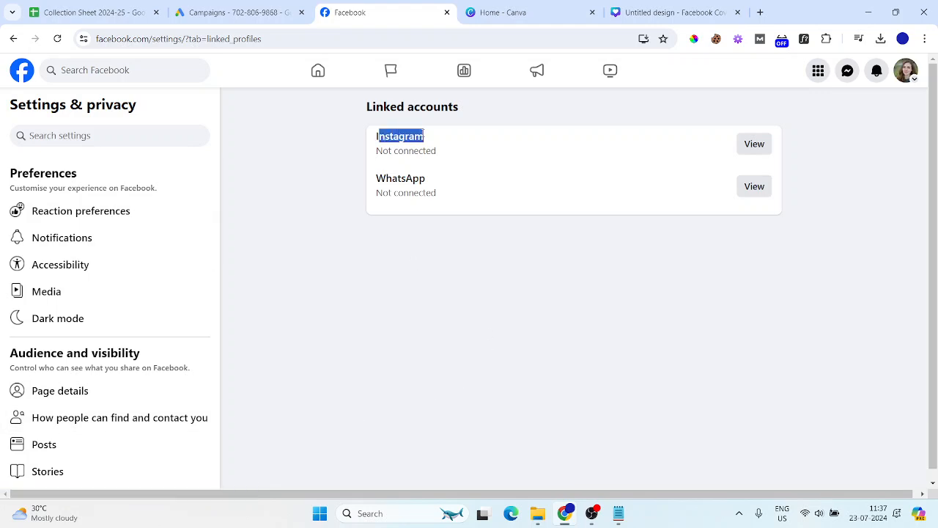
left_click(763, 152)
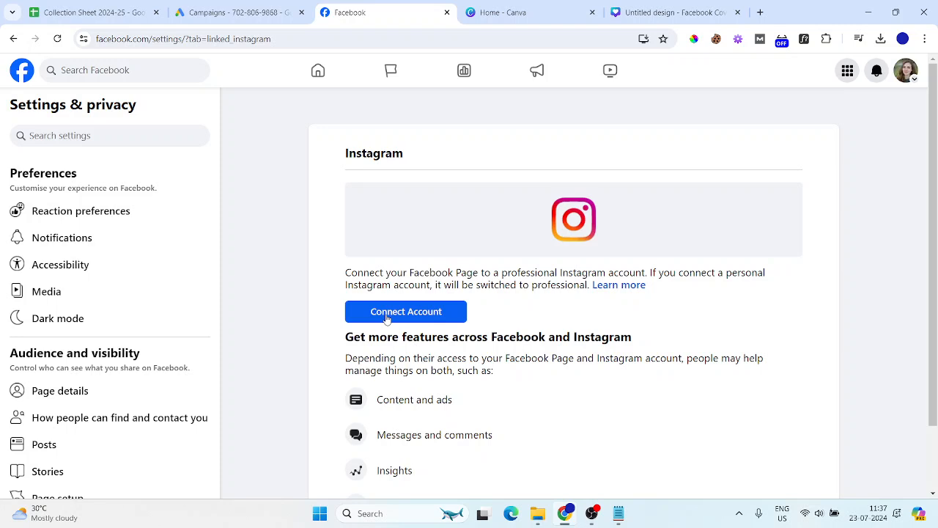
Search Windows for 'wire' and launch the Wireless Display app from Best match
left_click(403, 513)
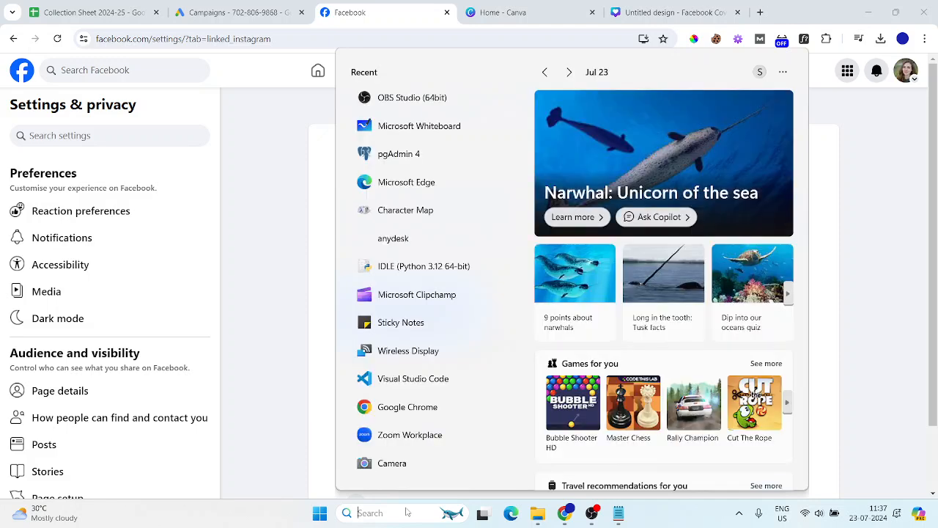
type("wire")
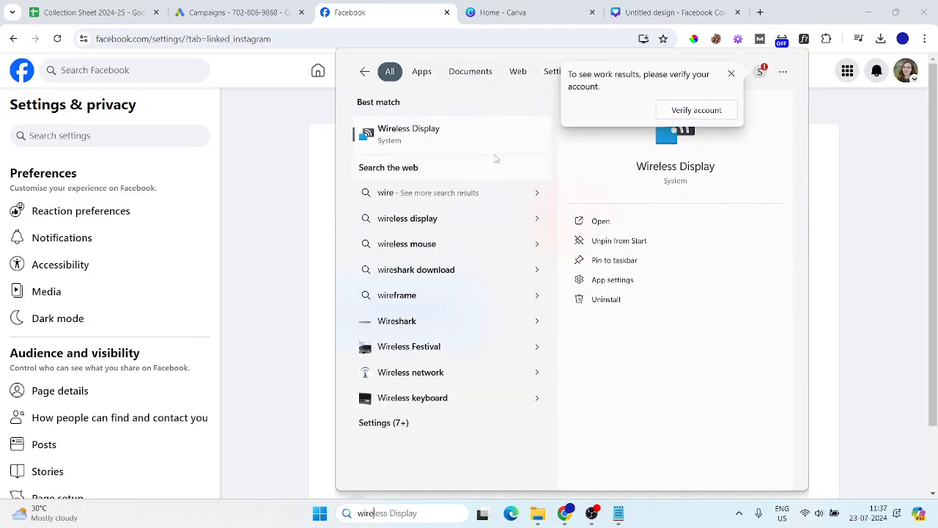
left_click(430, 133)
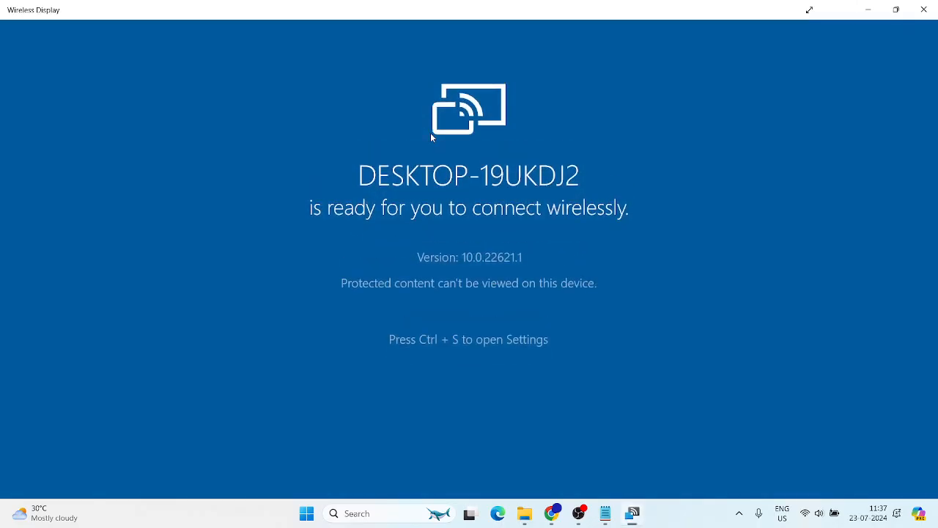
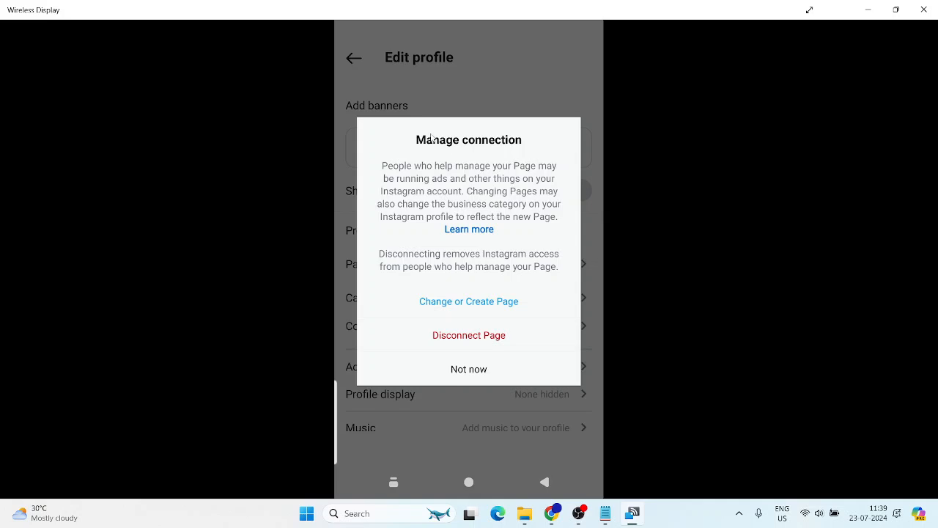
Dismiss the Manage connection dialog on the mirrored phone and return it to the home screen
left_click(394, 481)
left_click(469, 389)
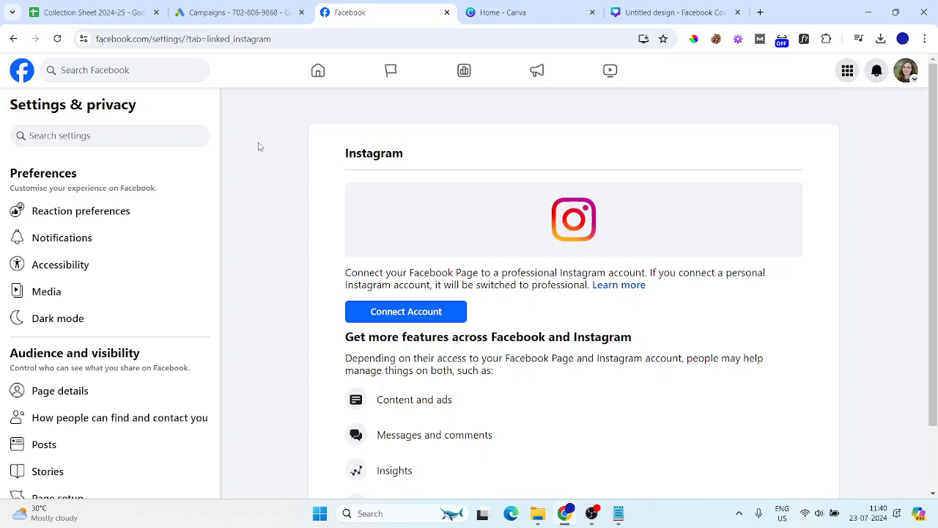
In a new tab, search Google for 'meta business suite' and open the Meta Business Suite result
left_click(760, 13)
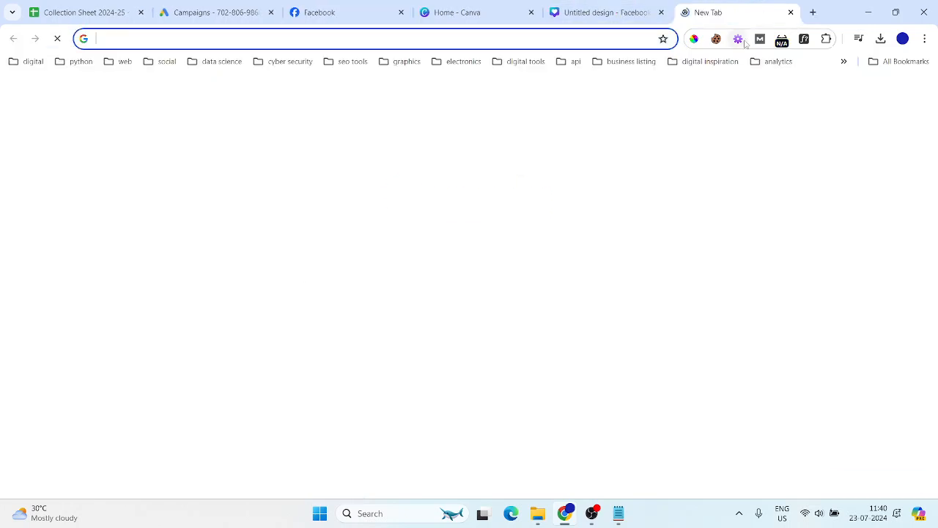
type("g")
key("Return")
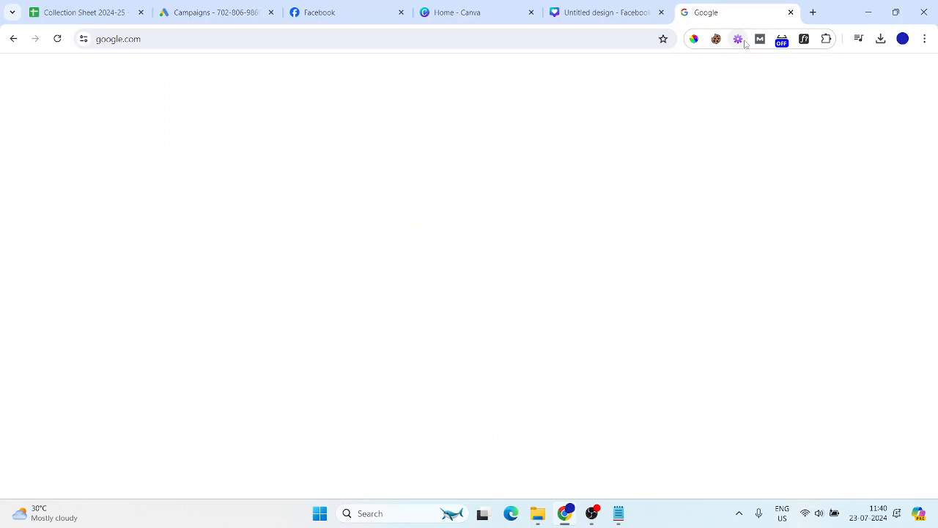
type("Meta ")
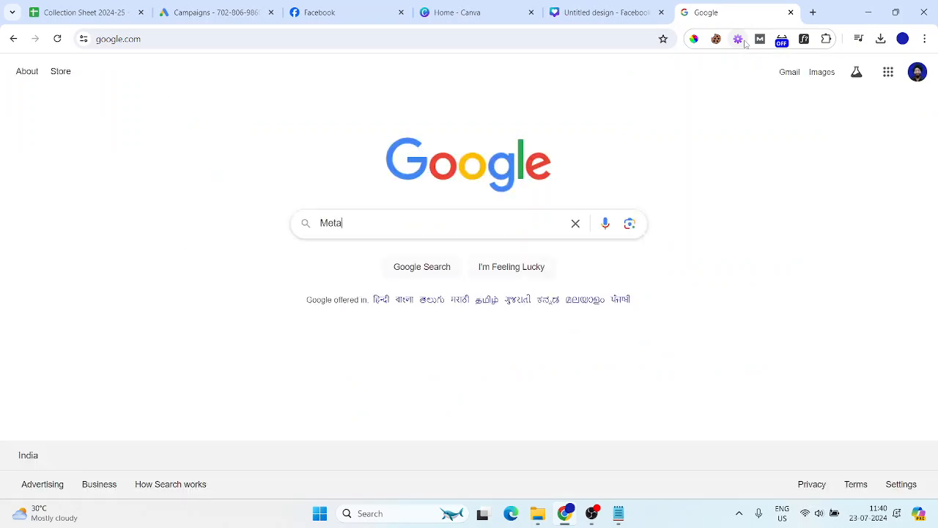
type("bus")
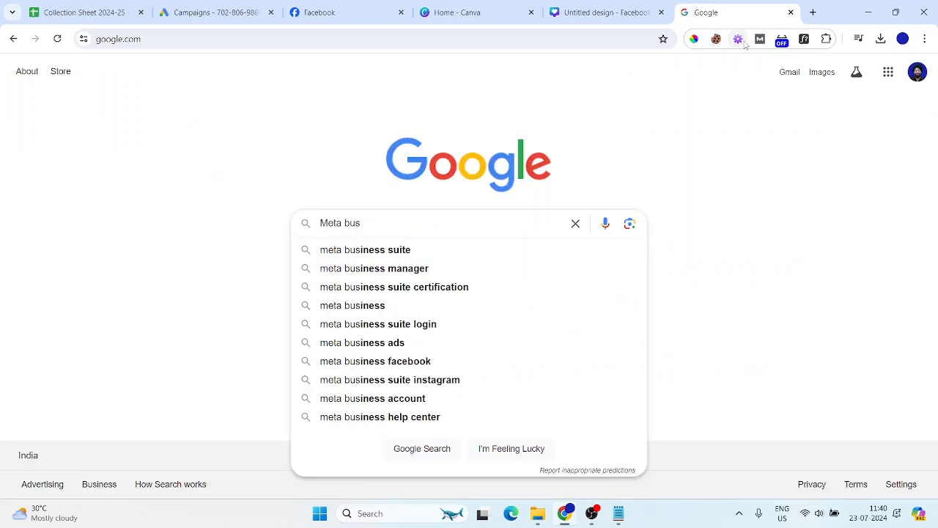
type("ine")
key("Down")
key("Return")
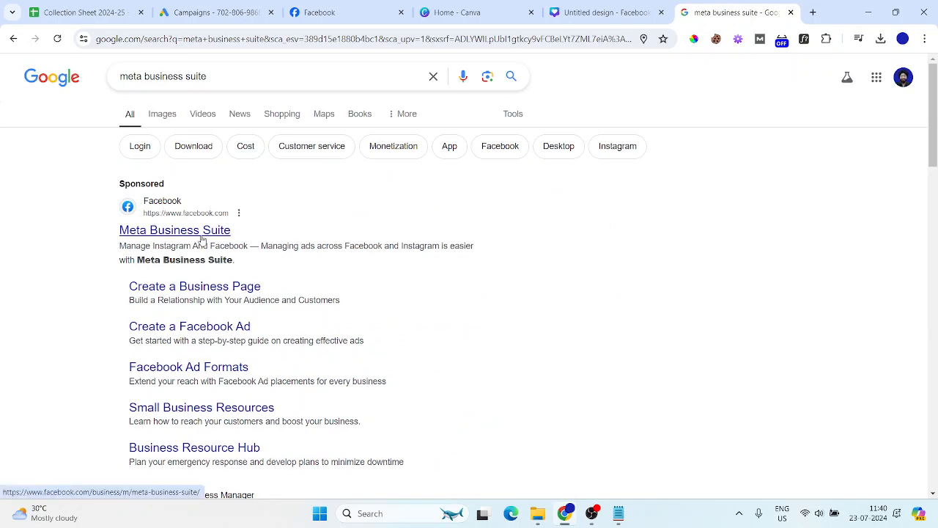
left_click(202, 230)
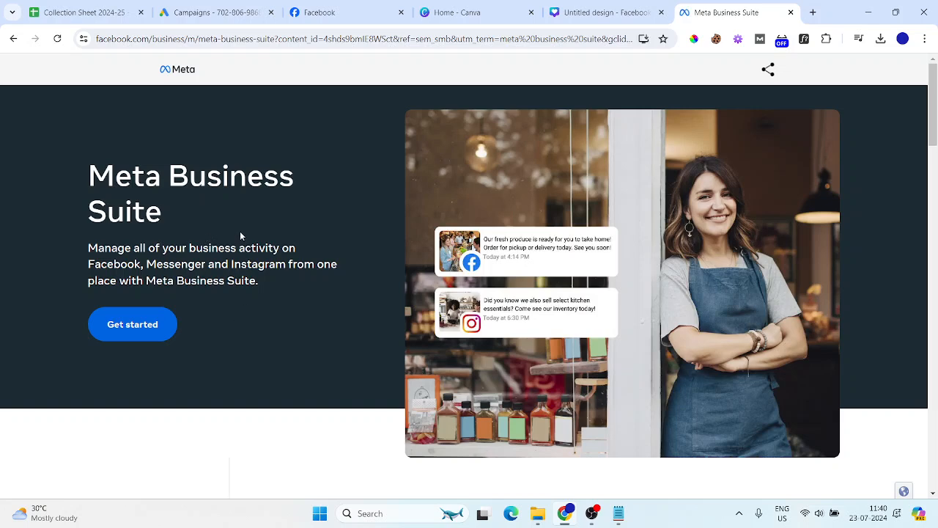
Enter Meta Business Suite and switch to the other business portfolio's Page
left_click(149, 330)
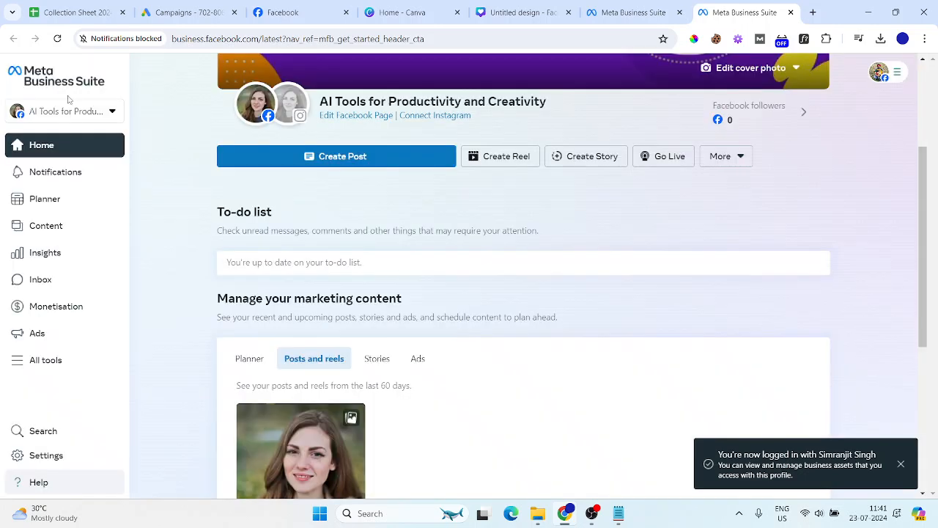
left_click(96, 113)
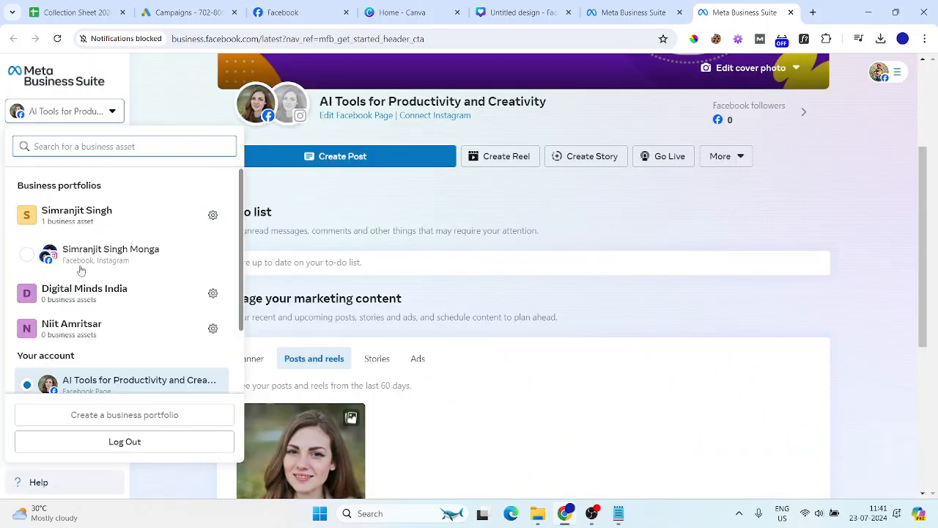
scroll(90, 267, "down", 1)
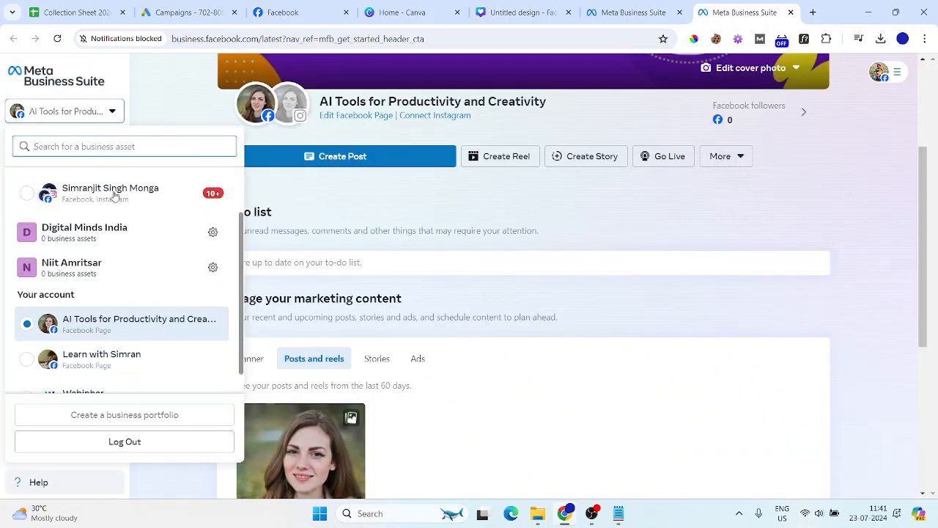
left_click(114, 194)
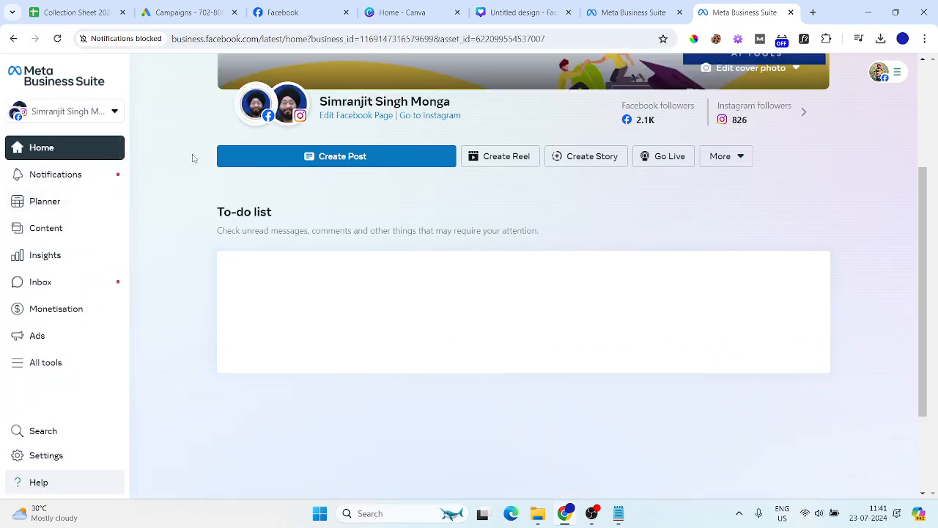
mouse_move(310, 106)
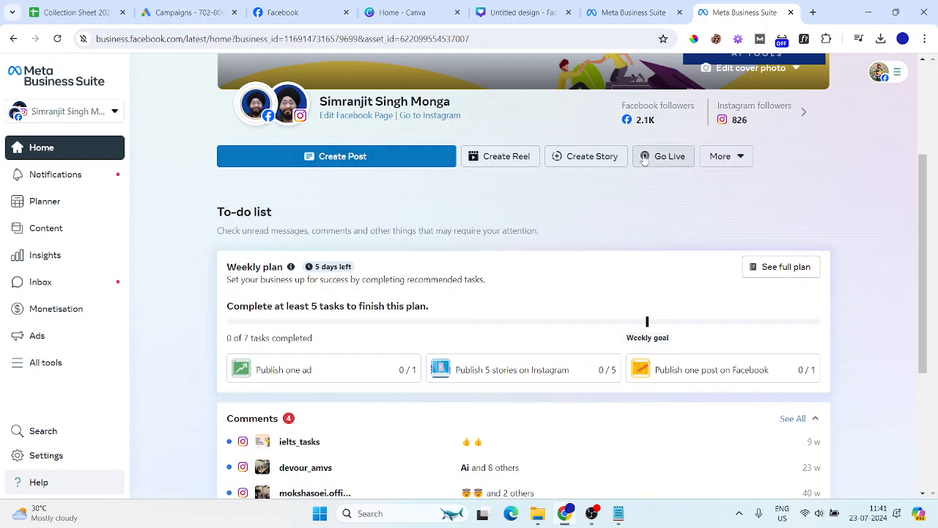
Start a new post and upload the 1024 x 1024 AI brain image from the computer
left_click(352, 157)
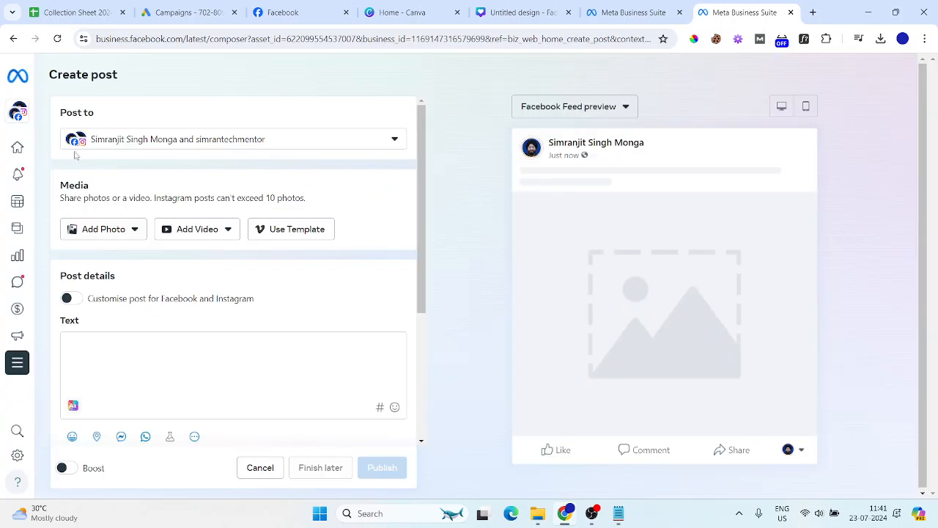
left_click(114, 231)
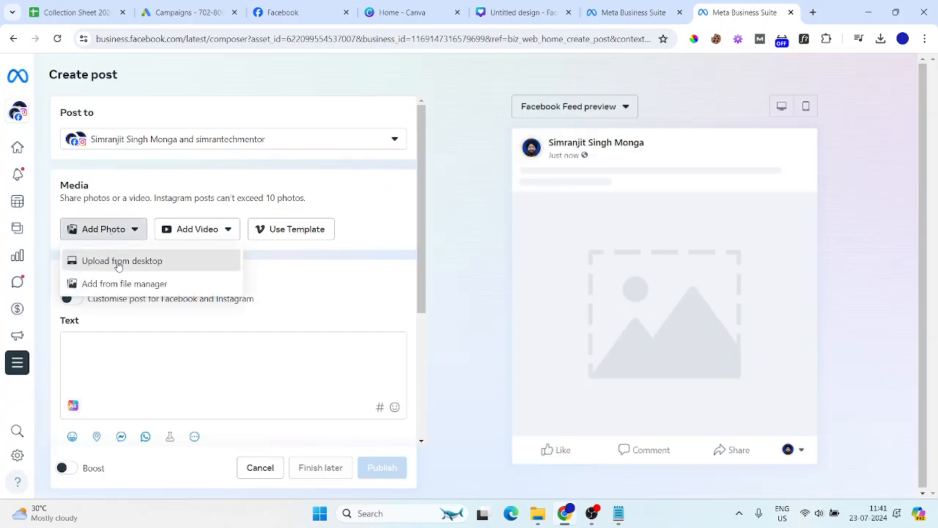
left_click(121, 261)
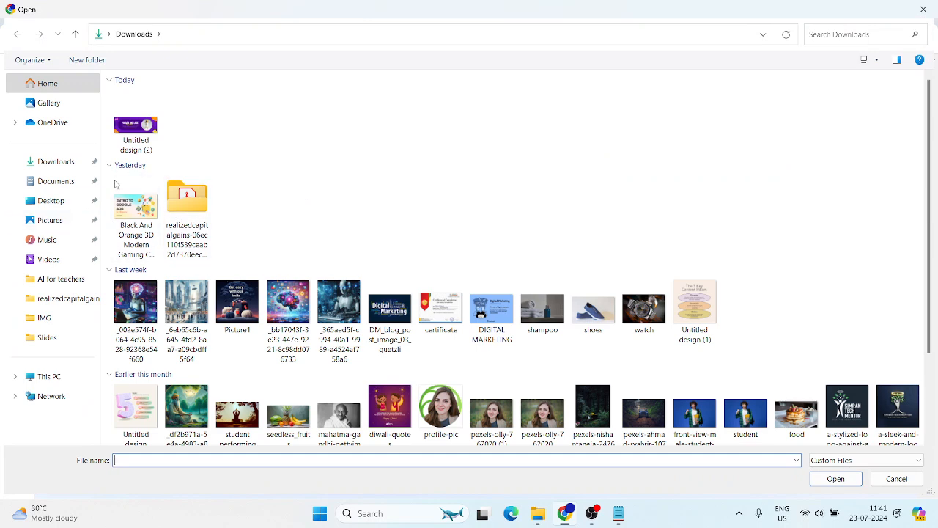
double_click(288, 304)
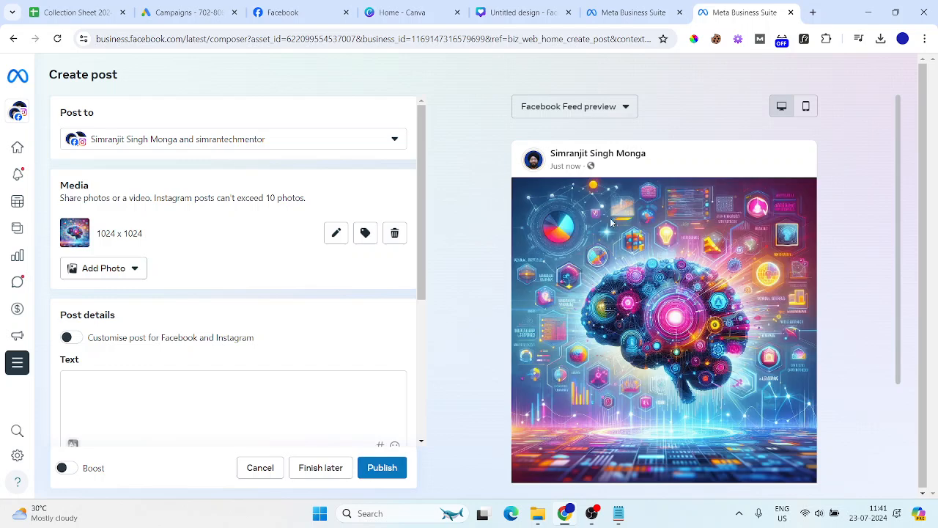
Show the post preview as an Instagram feed post
left_click(622, 106)
left_click(573, 162)
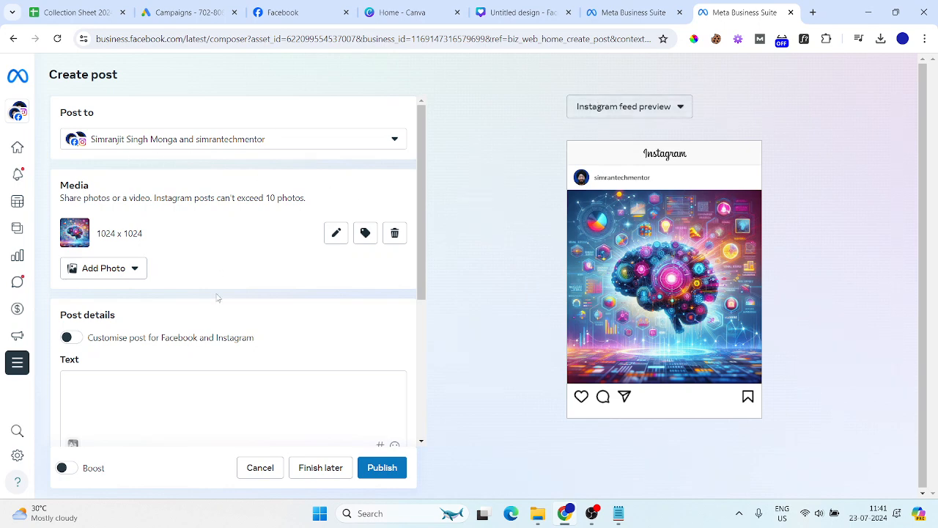
scroll(218, 297, "down", 2)
scroll(168, 325, "down", 2)
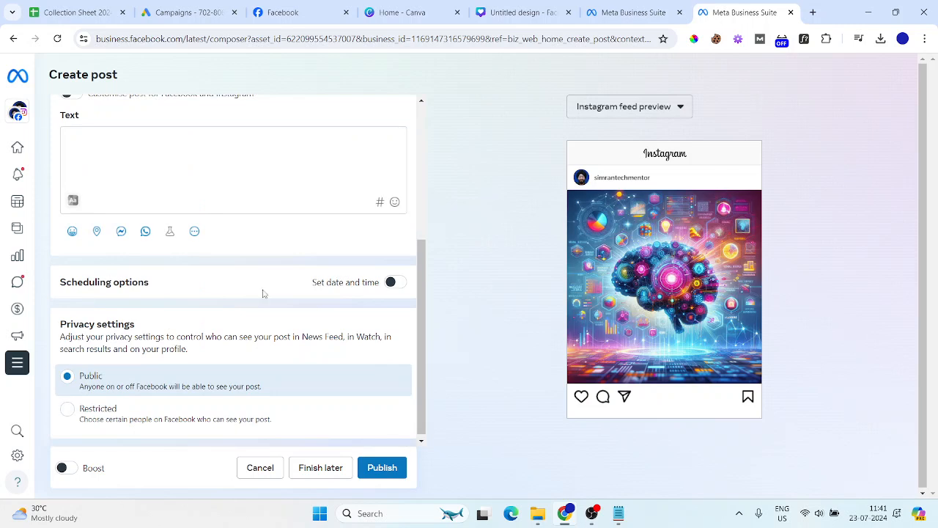
left_click(390, 285)
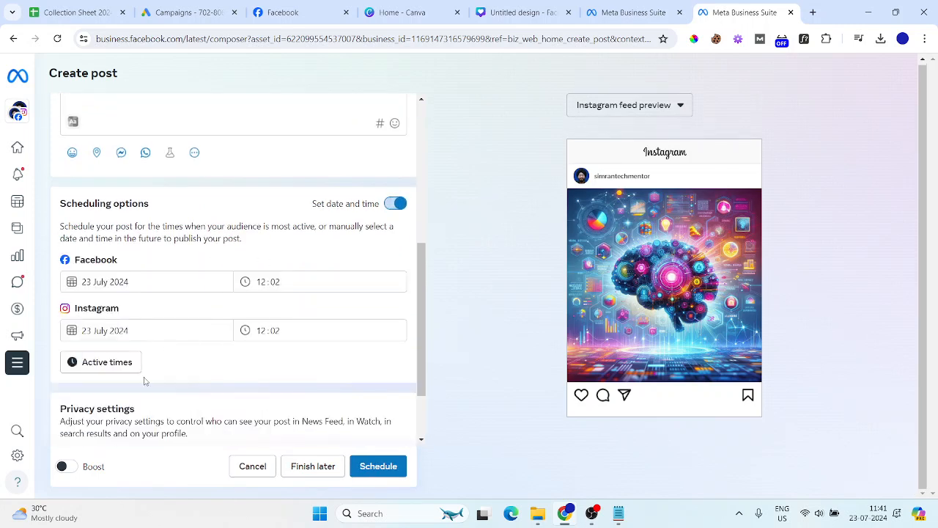
left_click(393, 204)
scroll(144, 276, "up", 2)
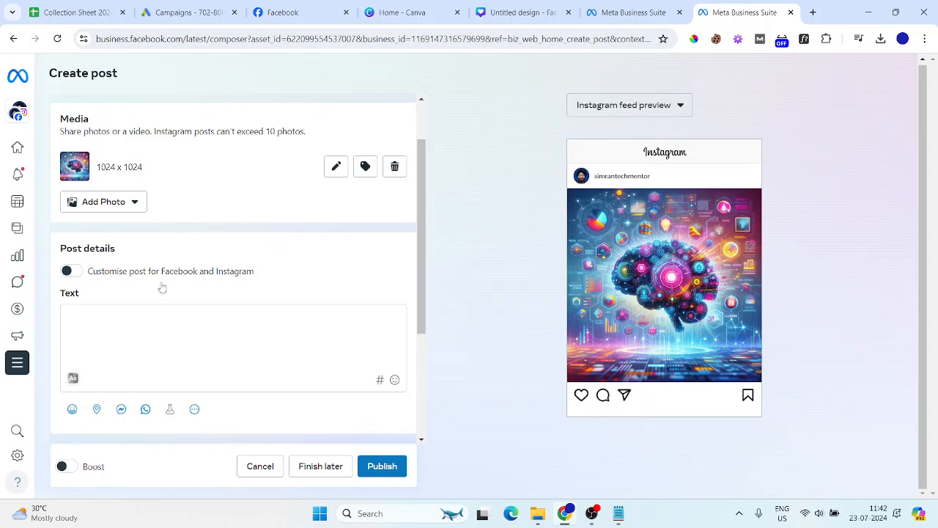
left_click(114, 343)
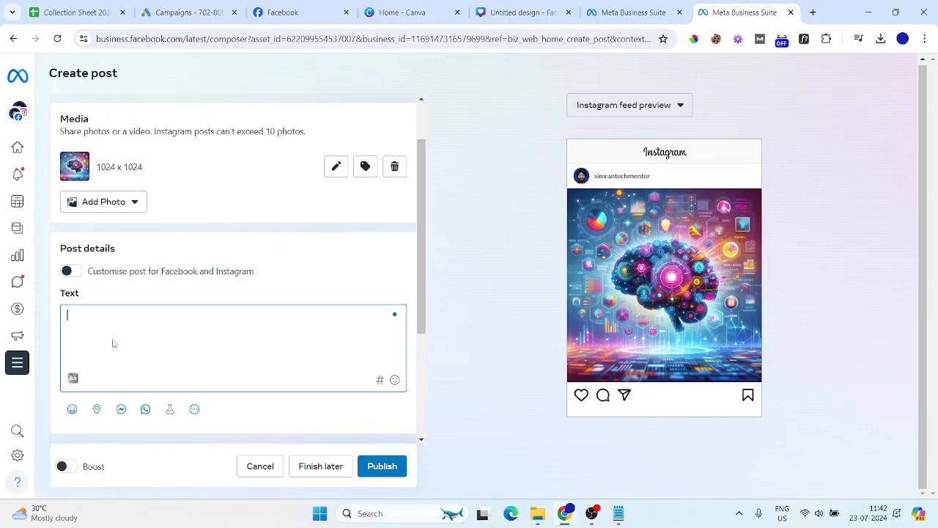
mouse_move(43, 76)
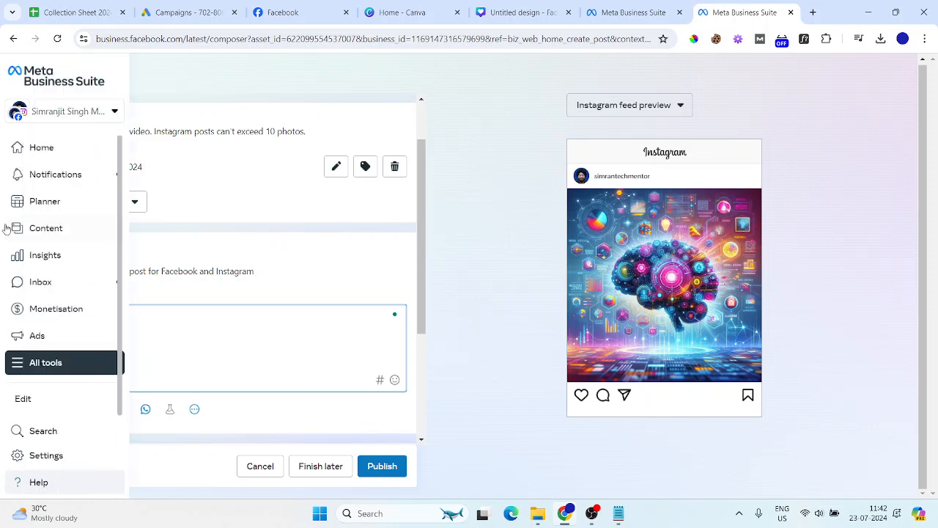